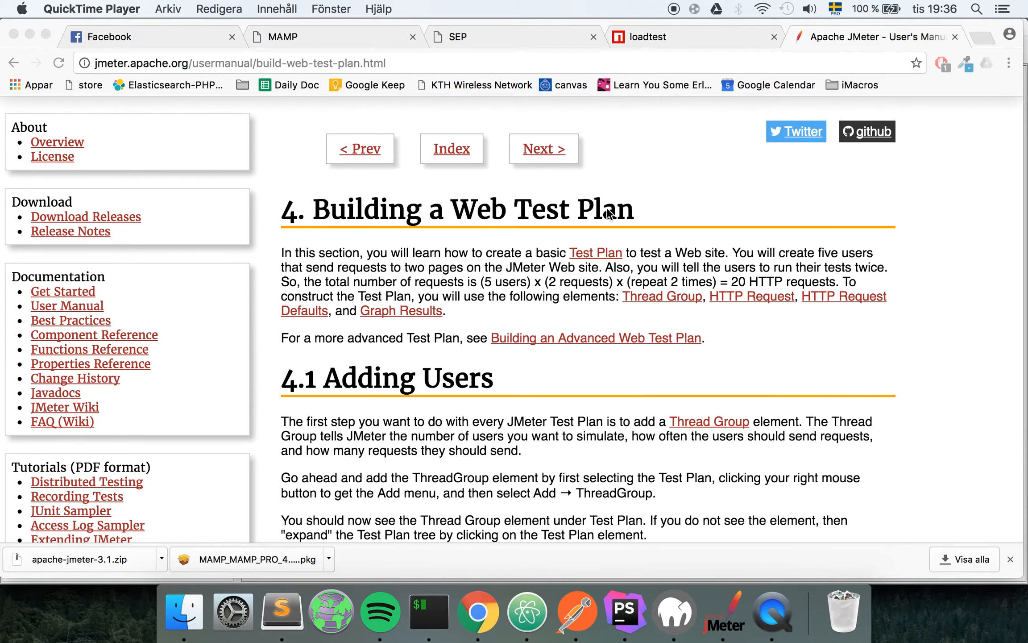
Review the loadtest package page and the JMeter manual's Building a Web Test Plan page, with a look at iTerm2's JMeter session.
click(667, 37)
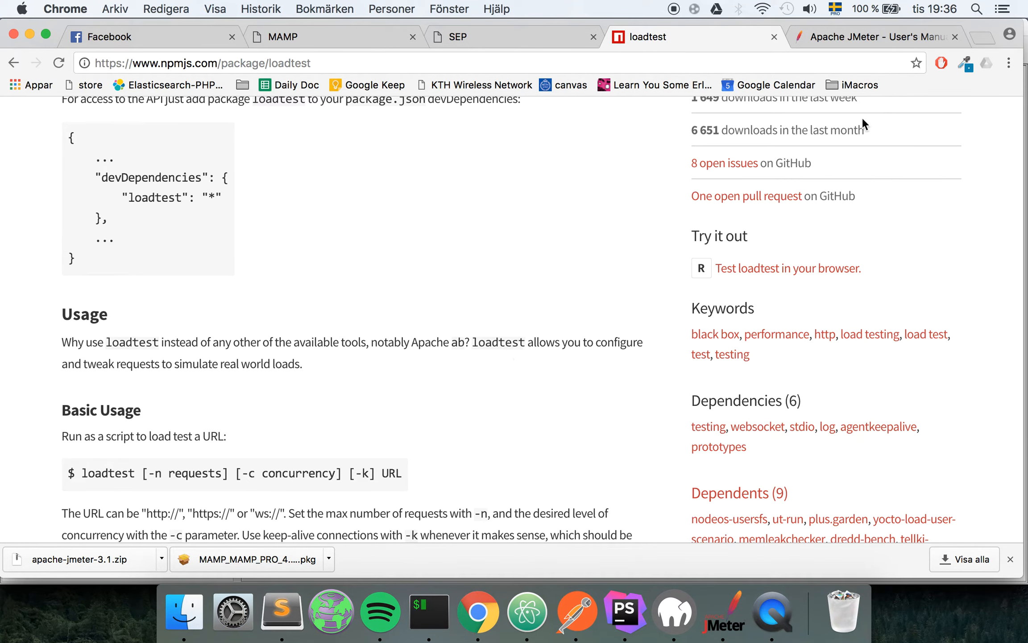
click(873, 38)
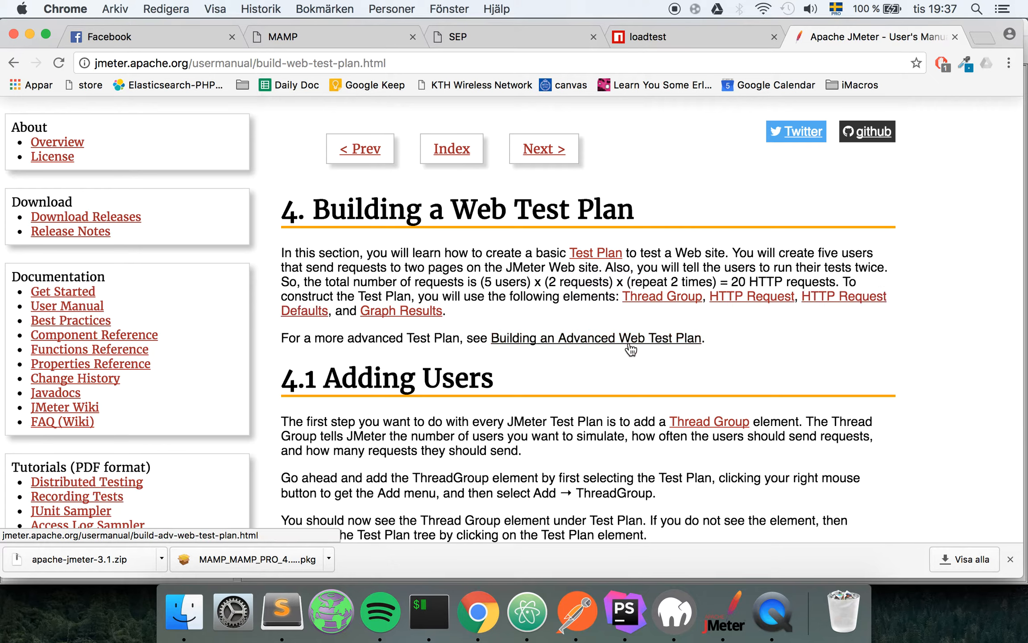
click(429, 616)
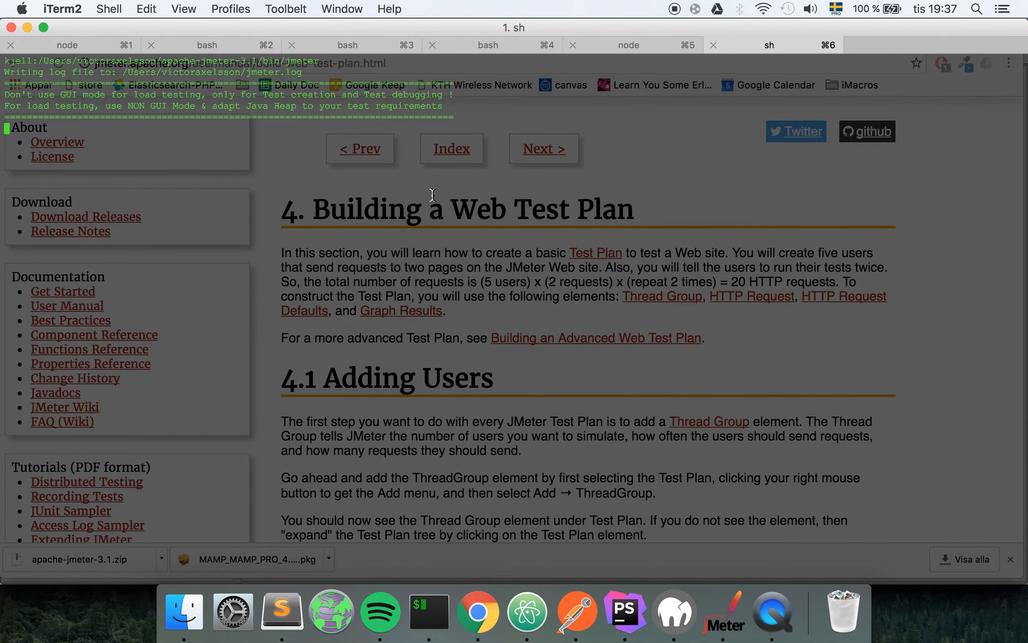
click(477, 611)
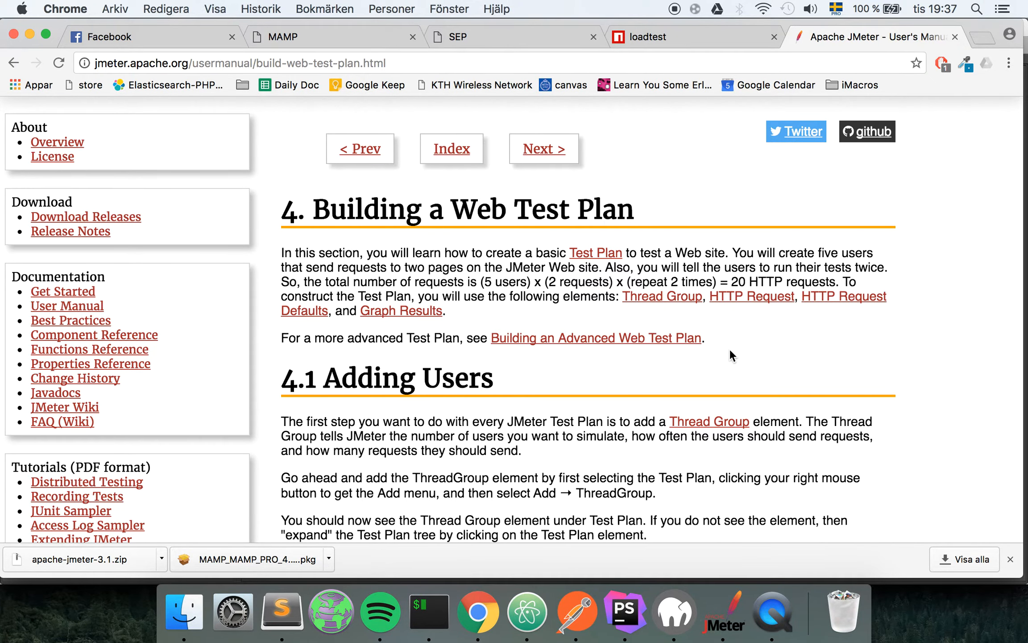
scroll(730, 350, up, 4)
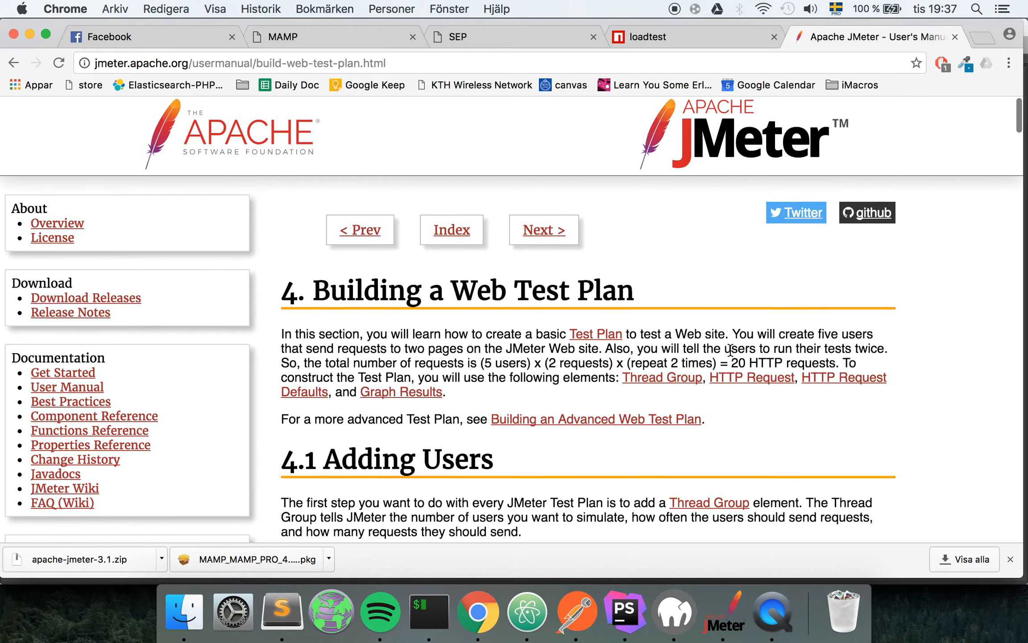
scroll(730, 351, up, 1)
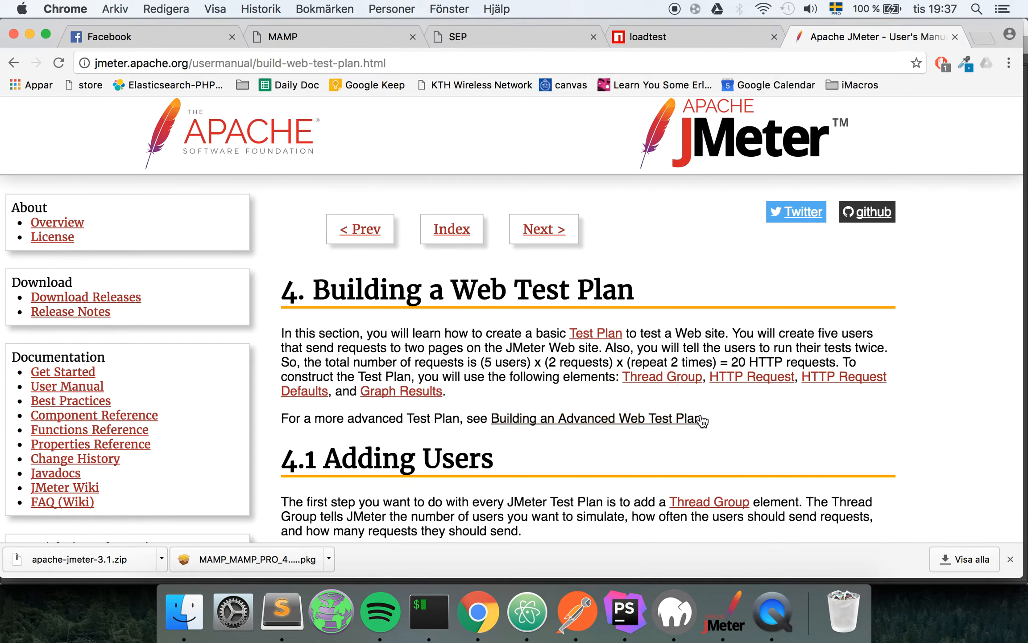
triple_click(719, 415)
click(719, 415)
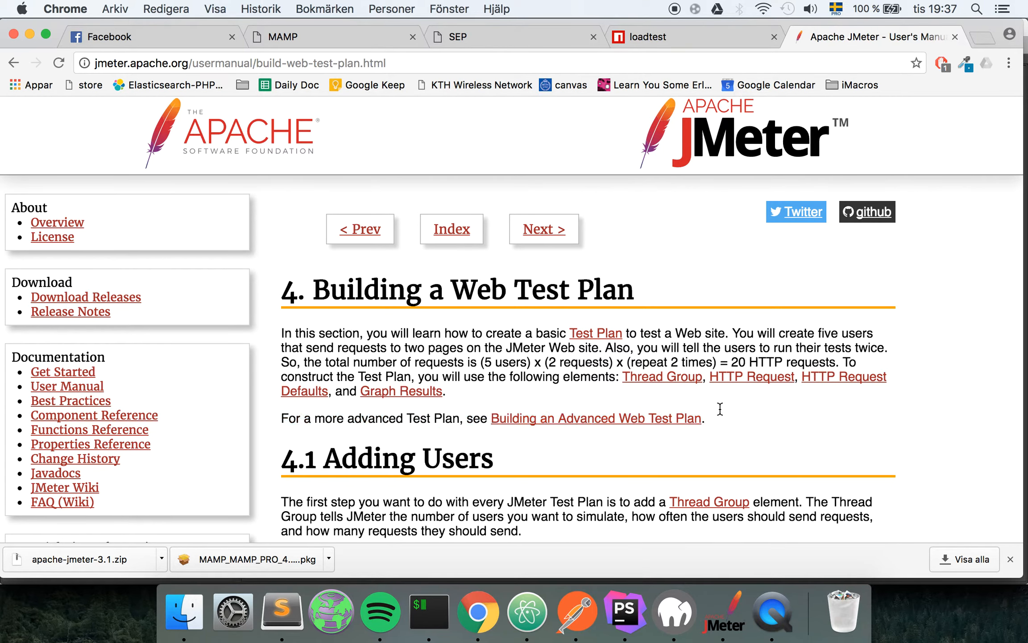
scroll(720, 409, down, 1)
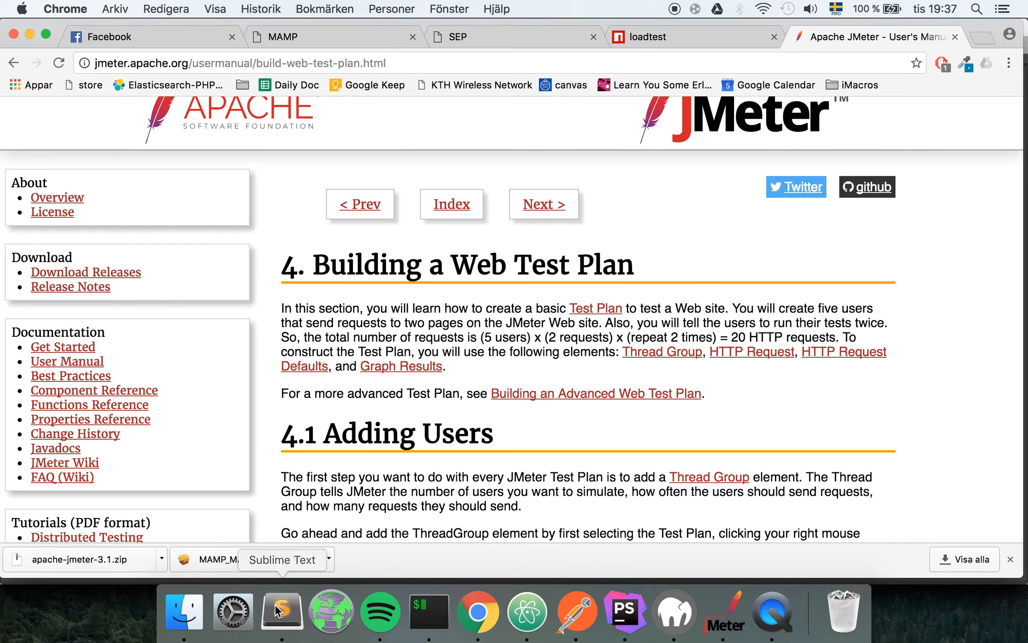
Switch to Sublime Text and review the load-testing notes, covering the purposes under "Purpose?" and the line "Testing of full sessions".
click(282, 610)
click(94, 54)
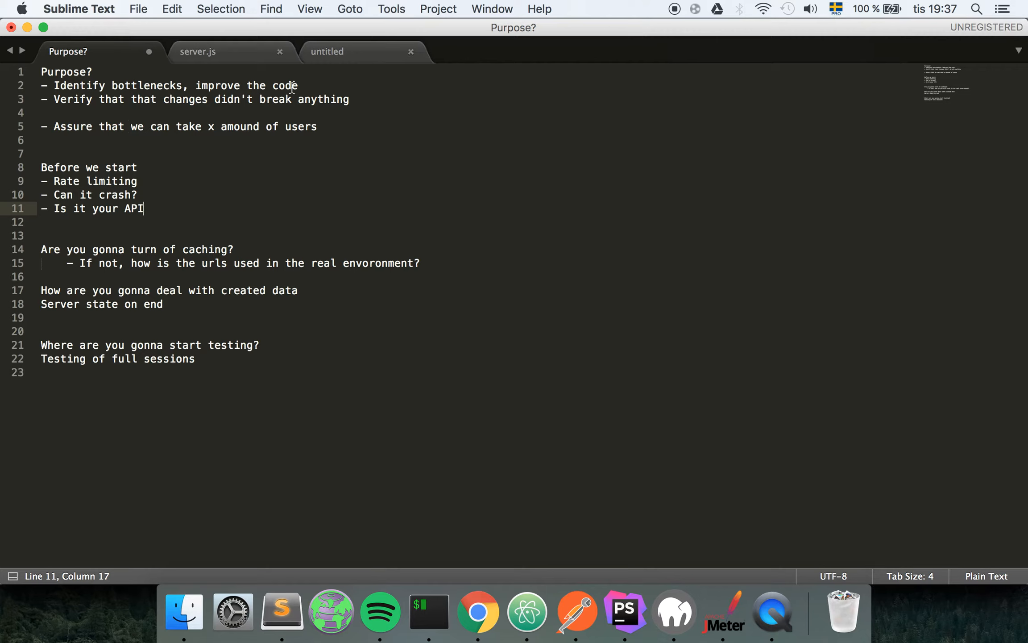
drag(306, 86, 1, 86)
double_click(143, 85)
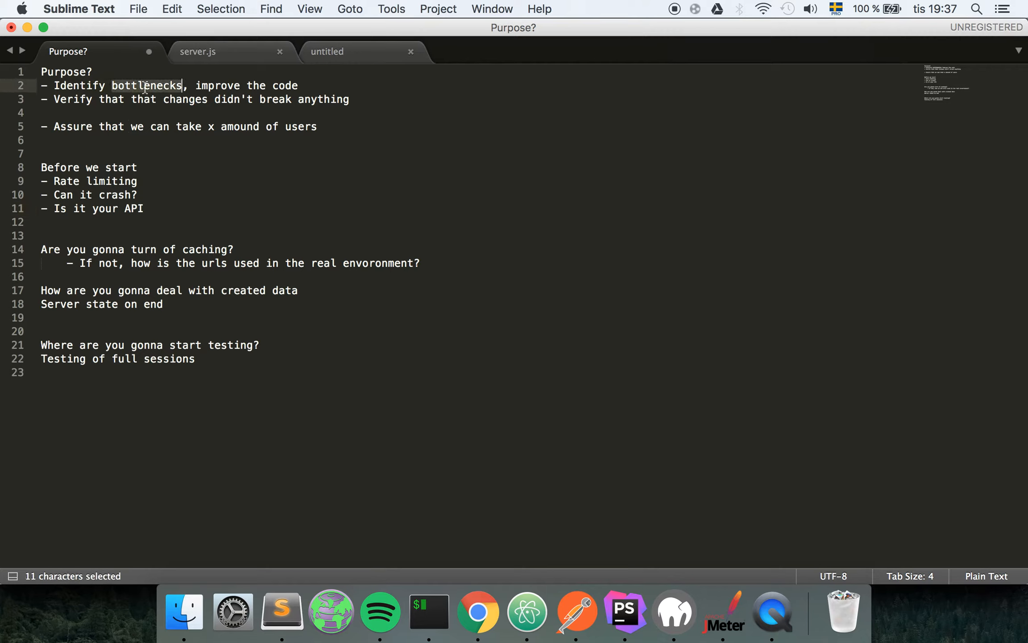
drag(188, 85, 35, 99)
click(365, 85)
click(418, 104)
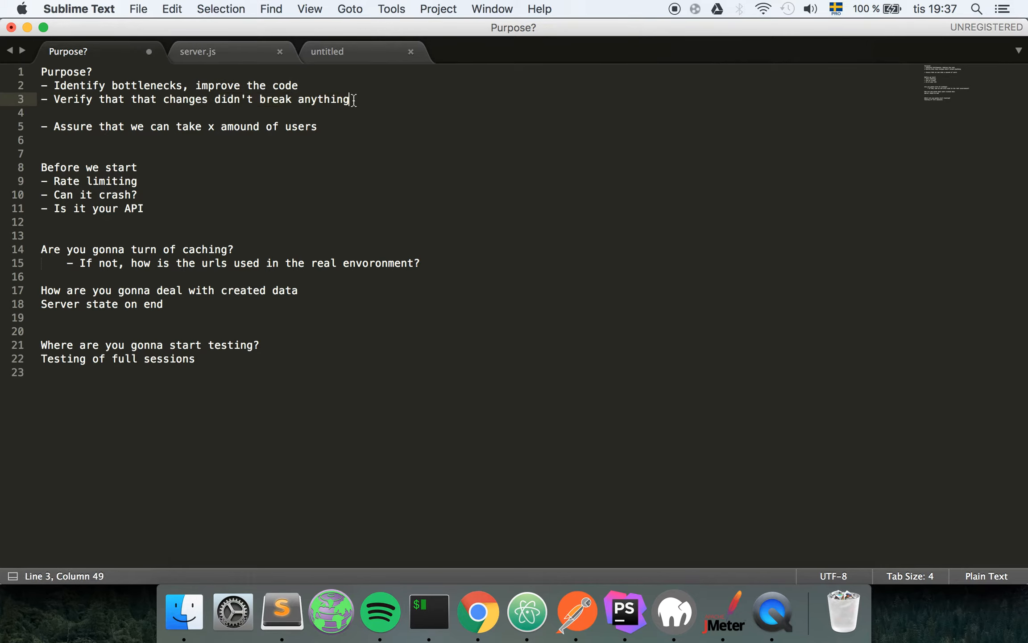
double_click(334, 101)
click(360, 105)
key(shift+Up)
key(Left)
click(362, 106)
click(330, 113)
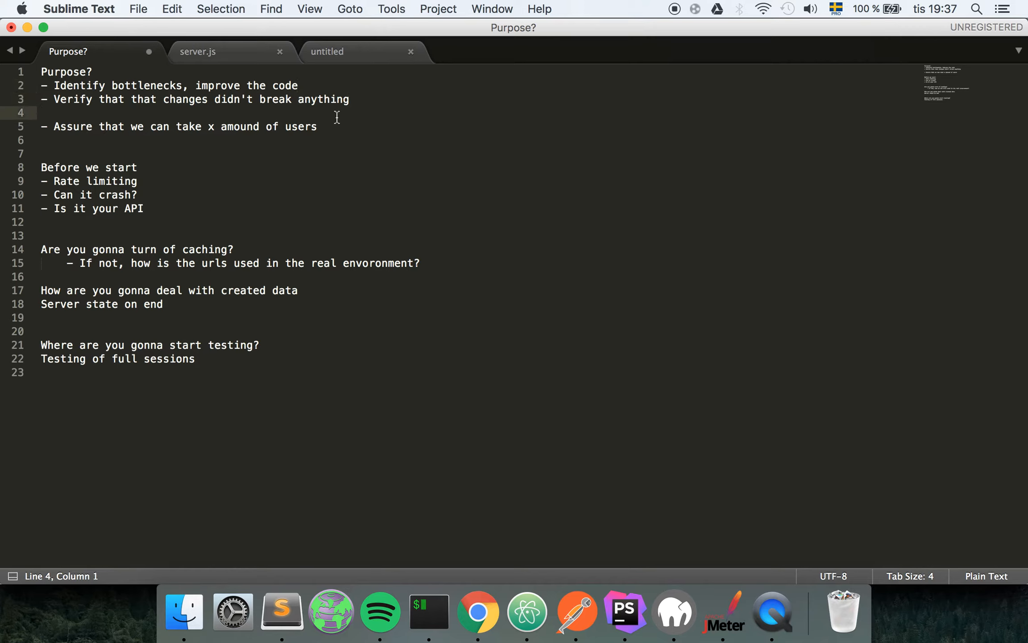
click(356, 126)
key(super+shift+Left)
click(351, 143)
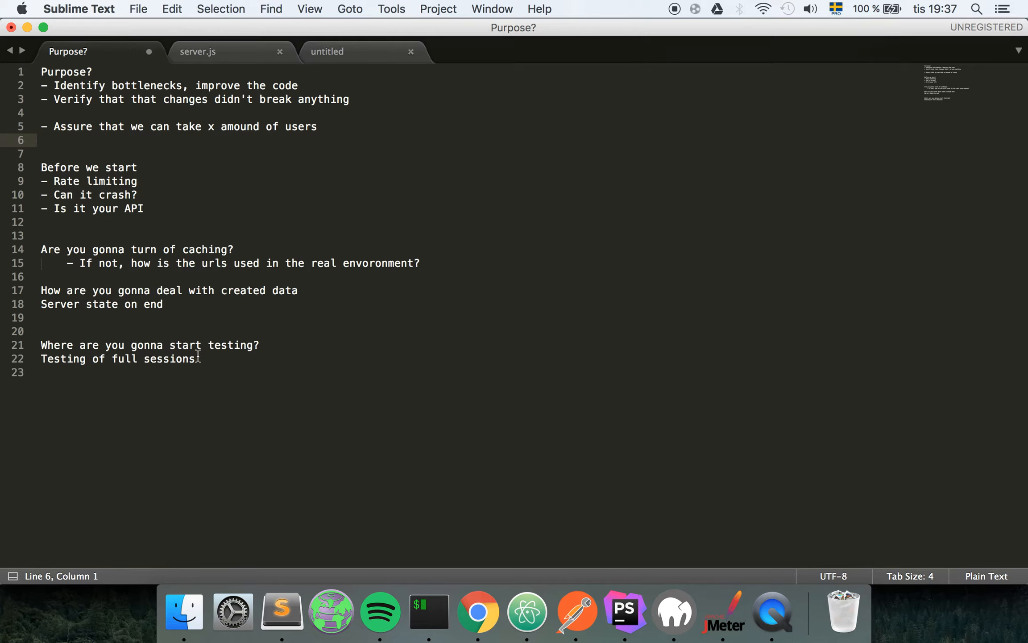
drag(198, 359, 40, 358)
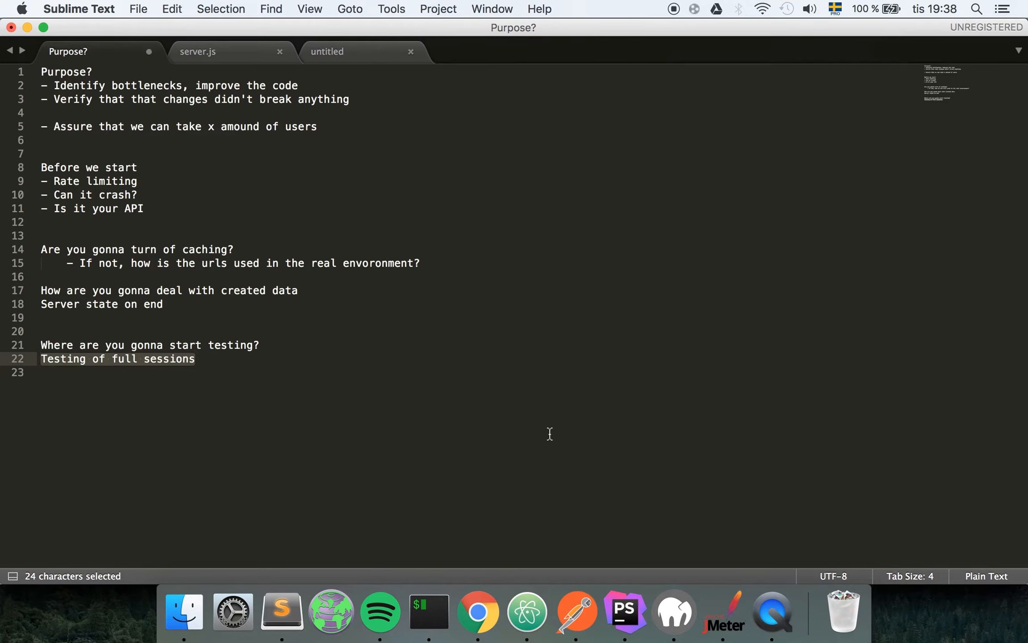
Check the manual's Building a Web Test Plan page in Chrome and switch to JMeter.
click(739, 631)
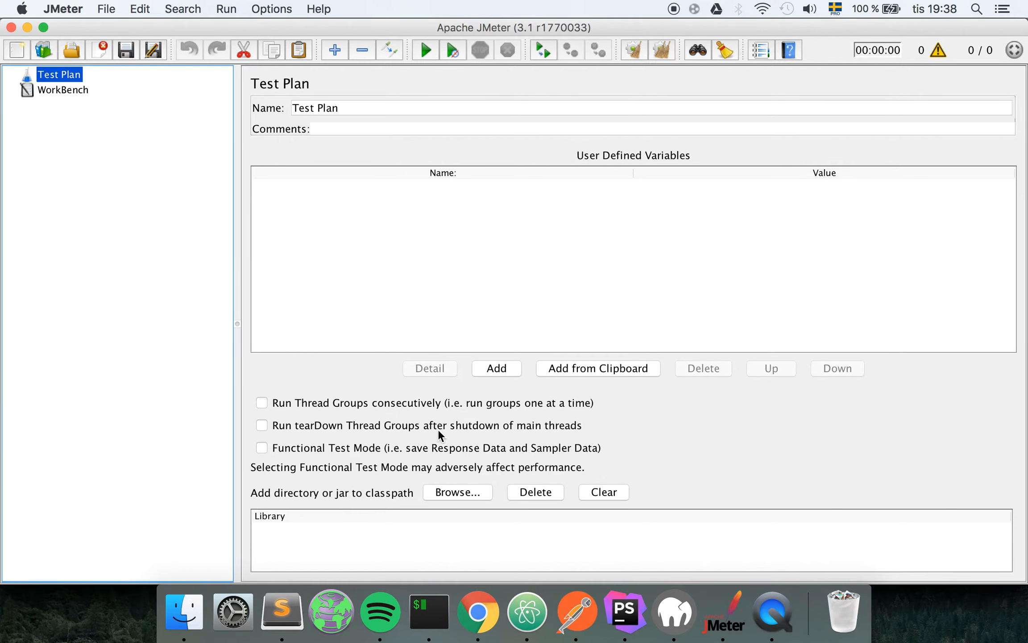
click(484, 627)
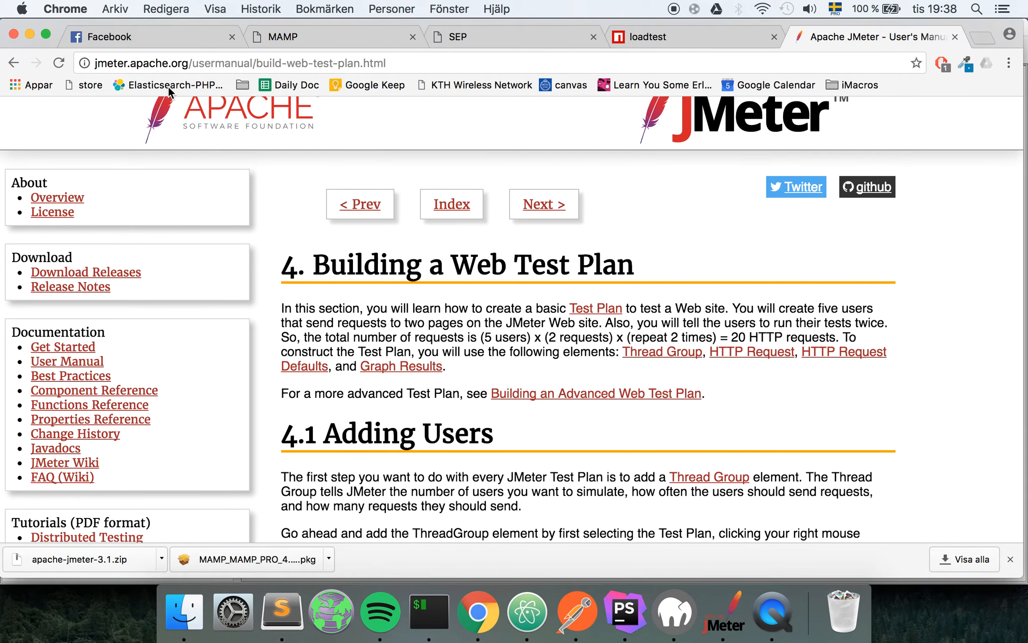
scroll(448, 302, up, 2)
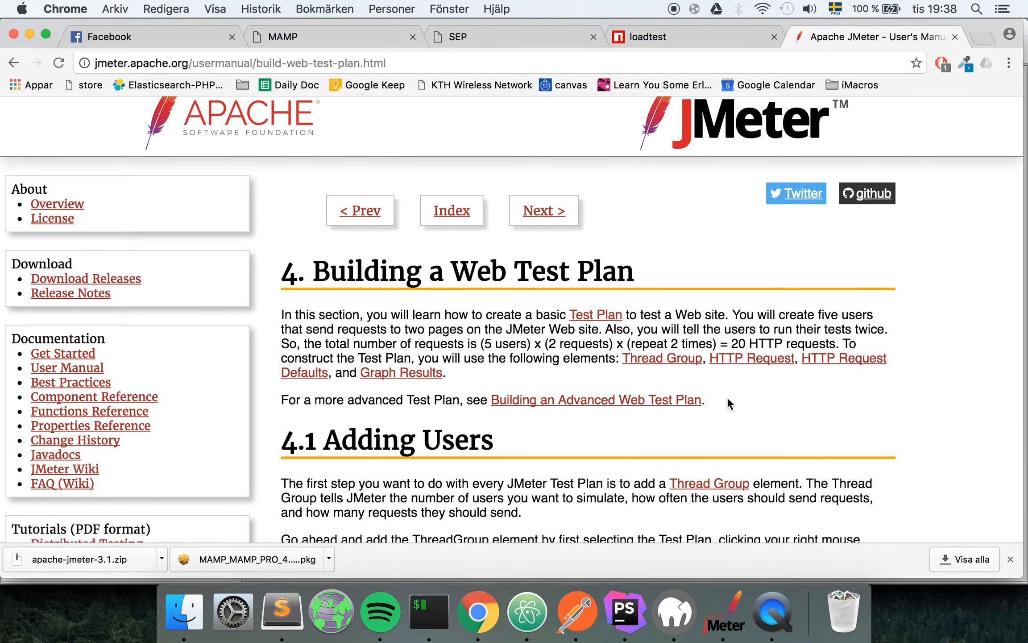
scroll(789, 327, up, 1)
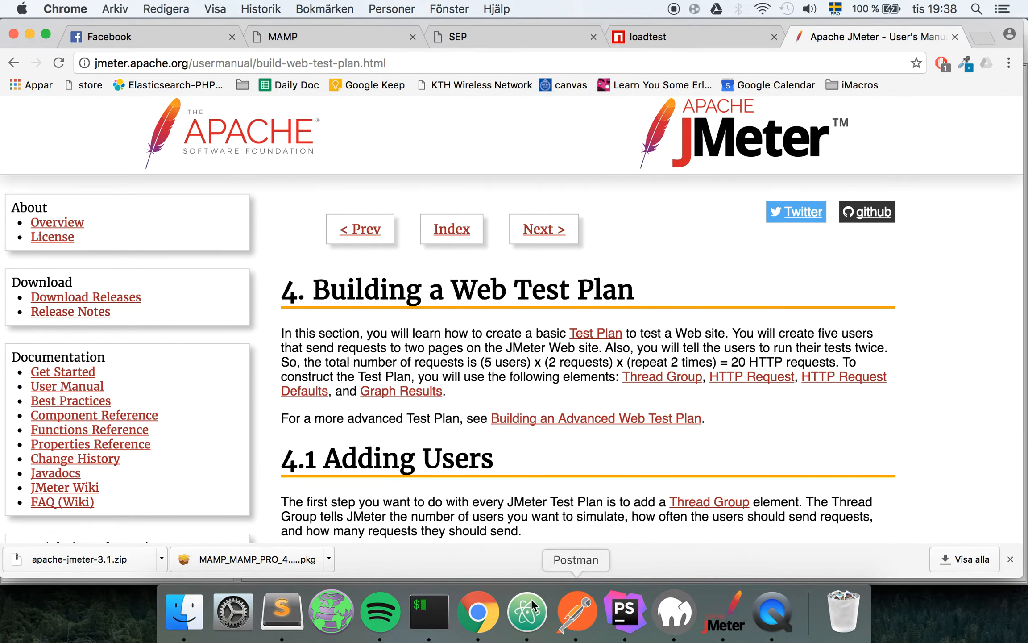
click(727, 600)
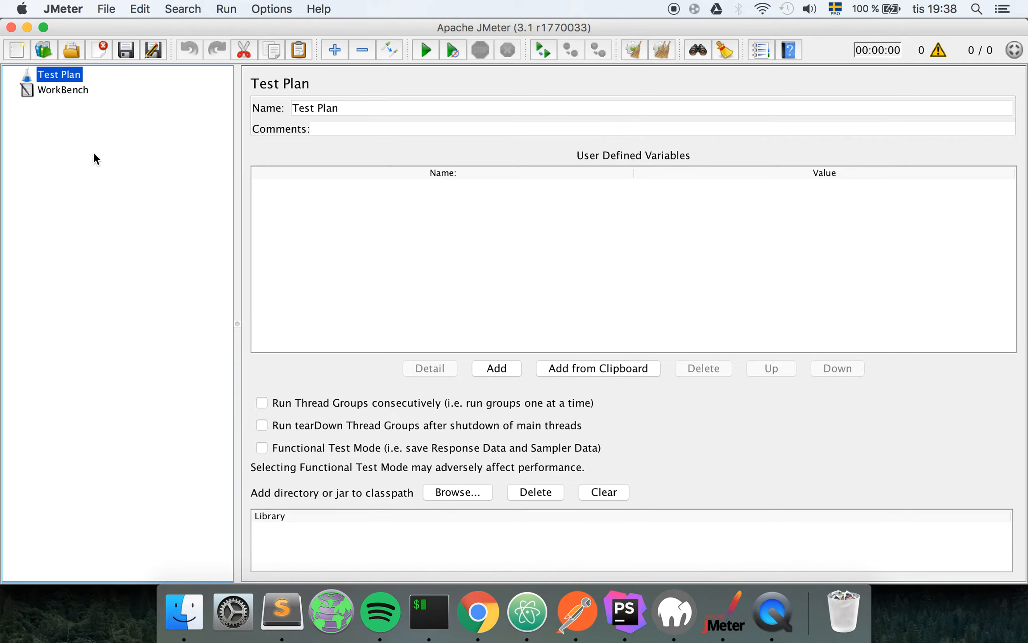
right_click(56, 75)
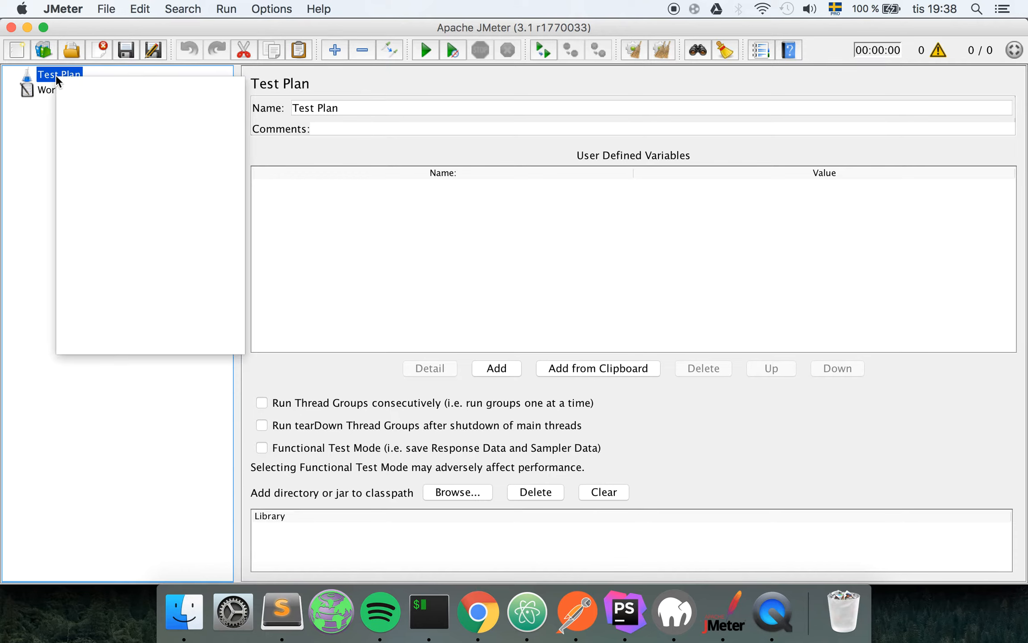
mouse_move(112, 90)
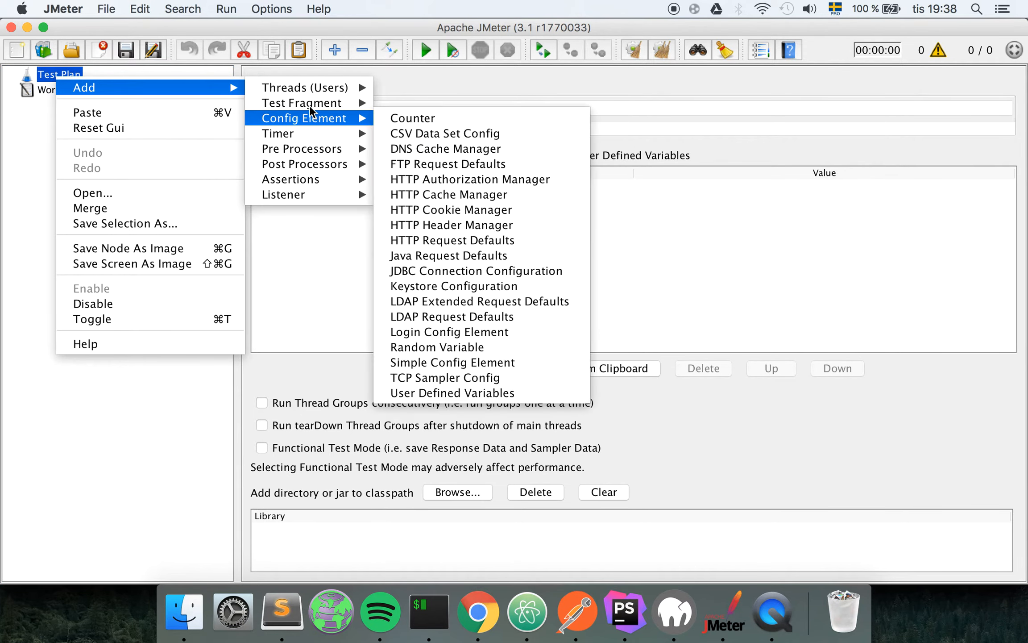
mouse_move(311, 104)
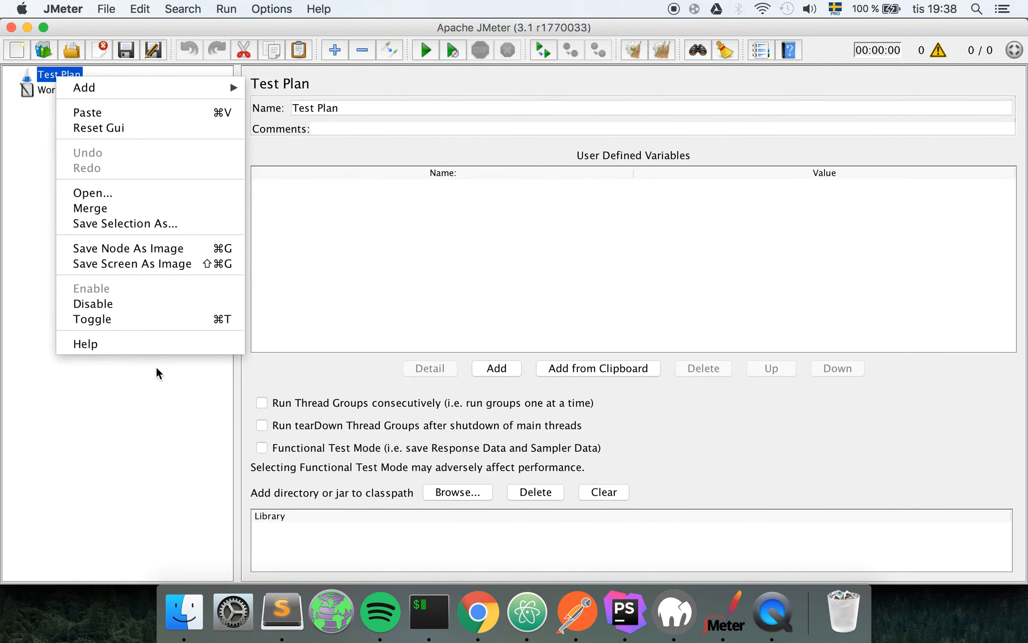
click(142, 409)
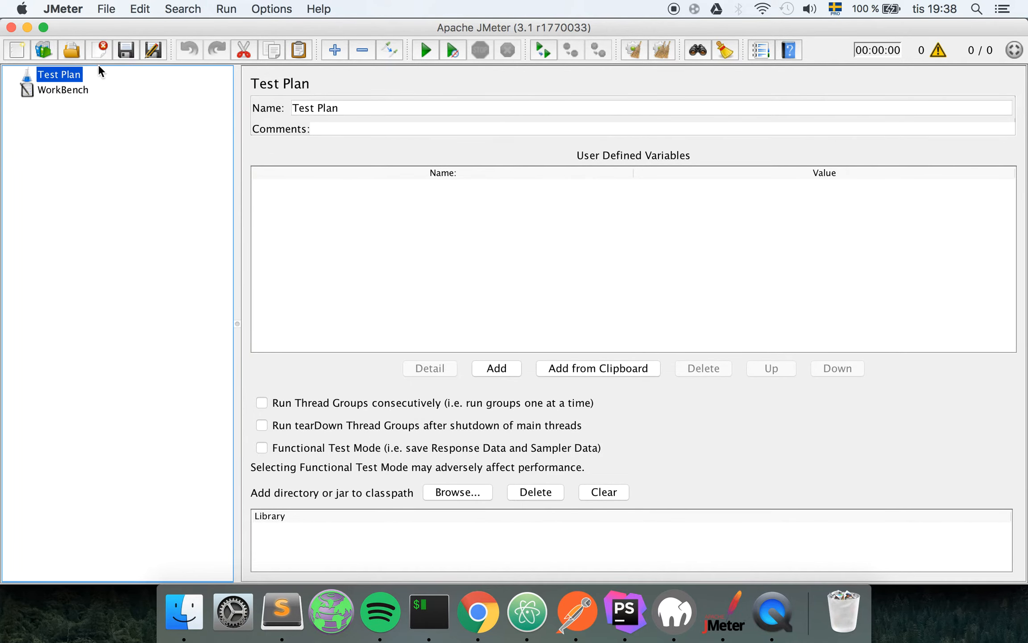
right_click(56, 77)
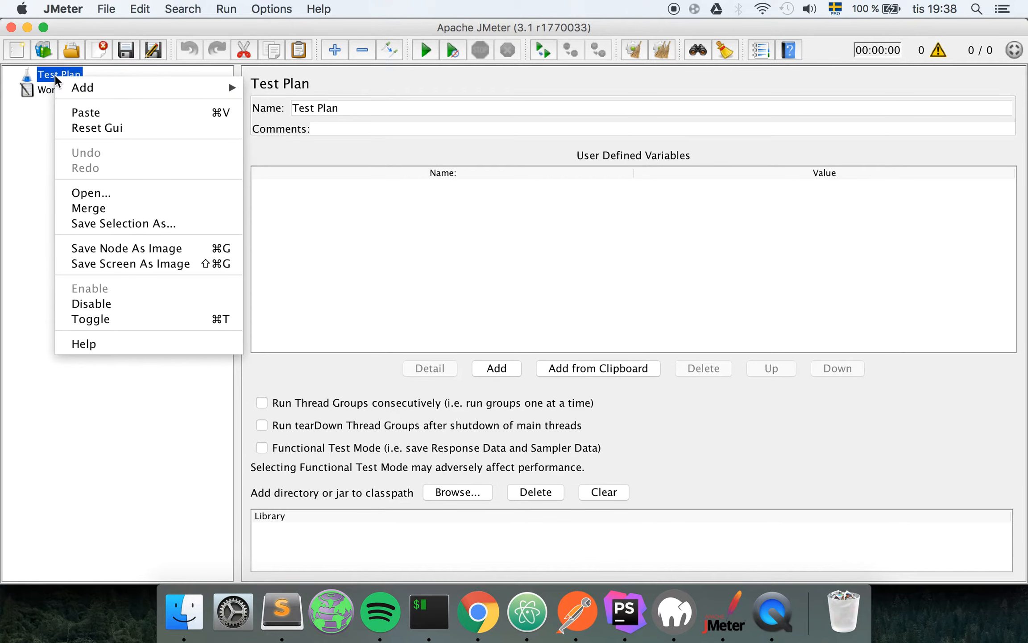
click(24, 167)
Rename the test plan as "Ping tests" and add a user defined variable named BASE_URL.
triple_click(360, 108)
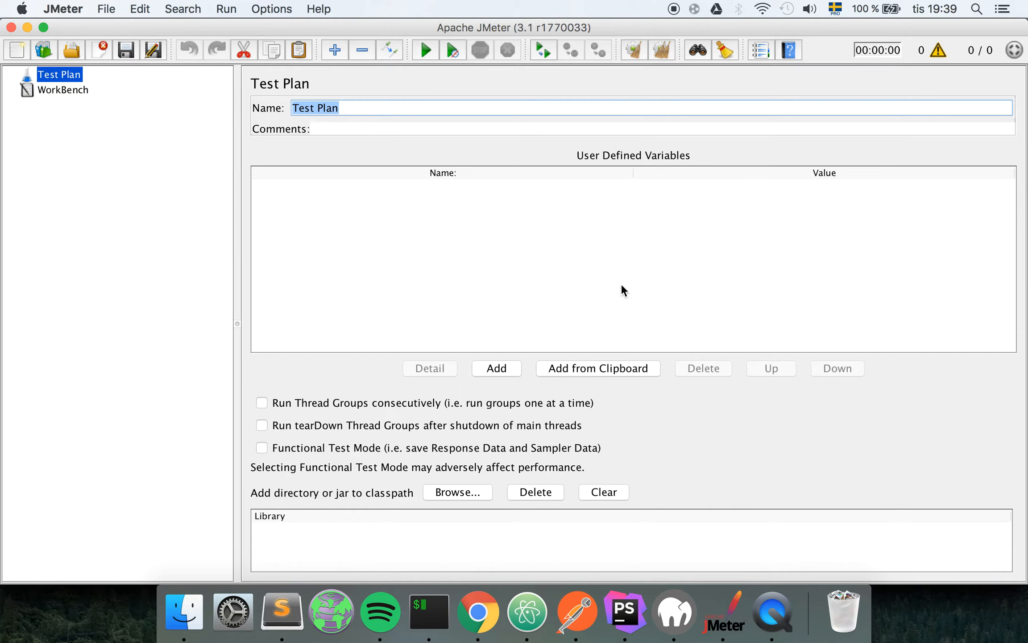
text(Ping tests)
click(496, 368)
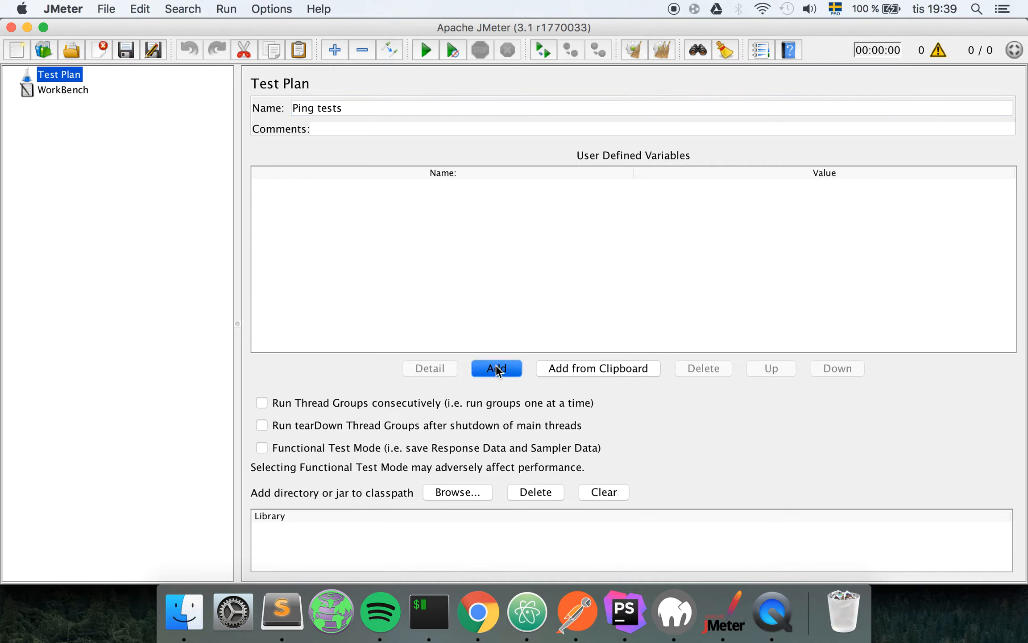
double_click(421, 185)
text(BASE_URL)
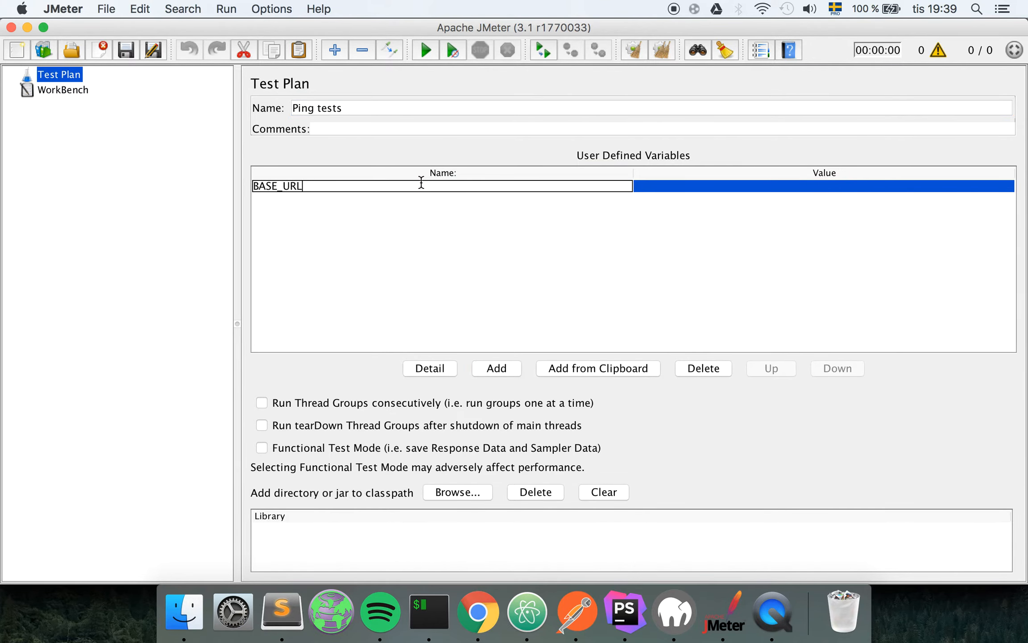
key(Return)
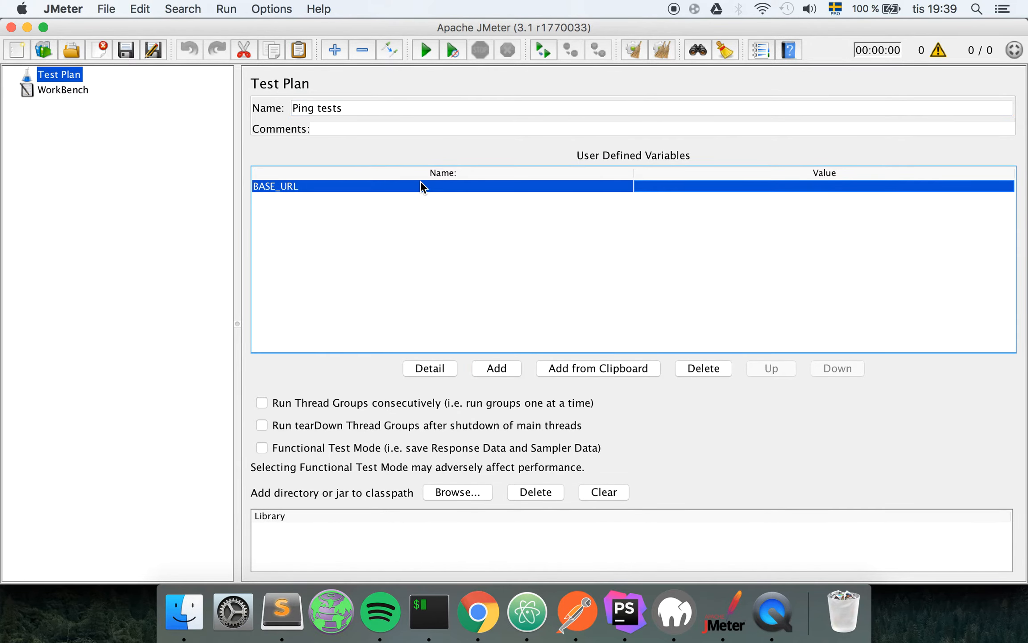
double_click(710, 186)
text(http://192.168.0.2:8000/ping)
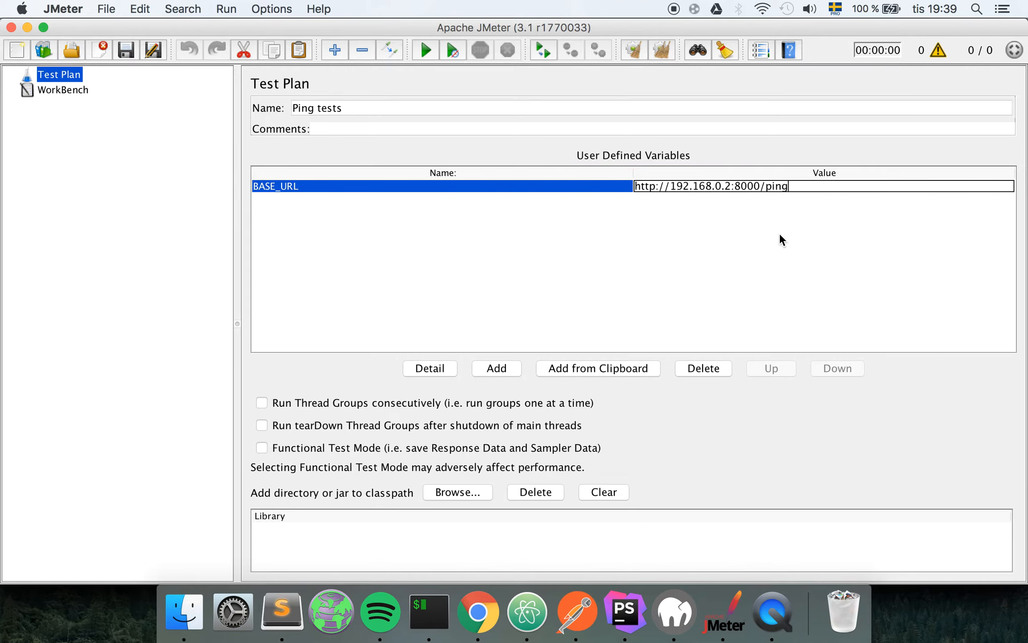
key(BackSpace)
key(BackSpace)
key(BackSpace)
key(BackSpace)
key(BackSpace)
key(Left)
key(Left)
key(Left)
key(Left)
key(Left)
key(BackSpace)
text(3)
Check the running server's ping log in PhpStorm, and return to JMeter to commit the BASE_URL value.
double_click(748, 184)
click(614, 620)
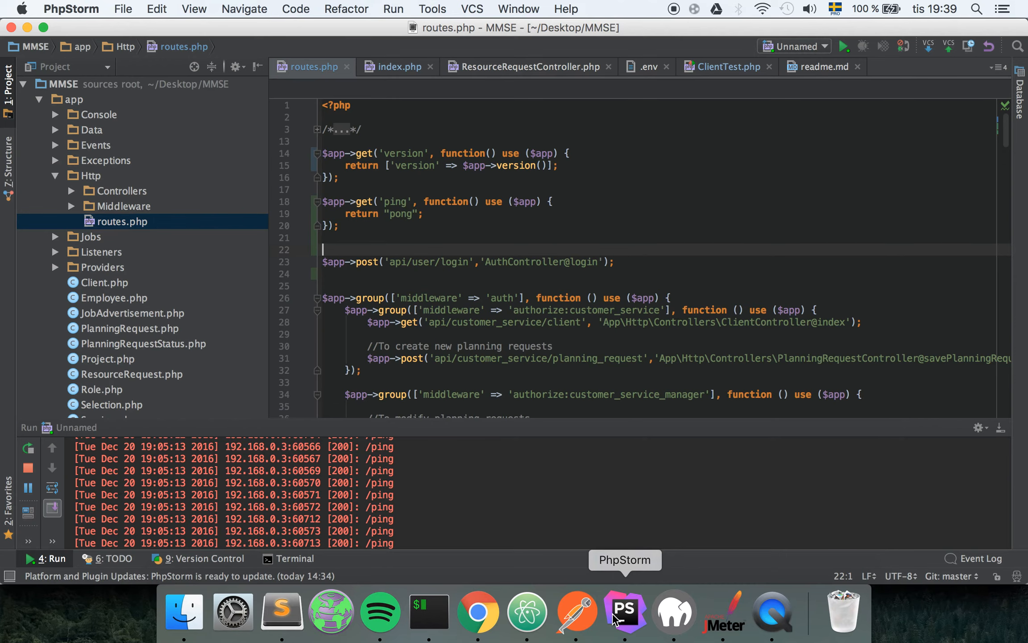
scroll(322, 514, up, 3)
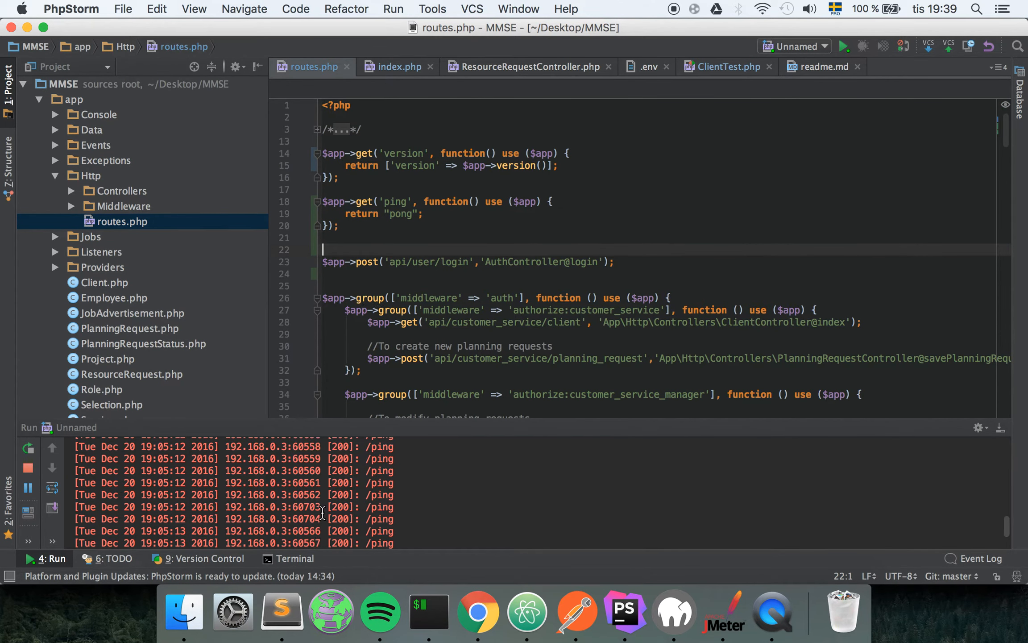
click(716, 609)
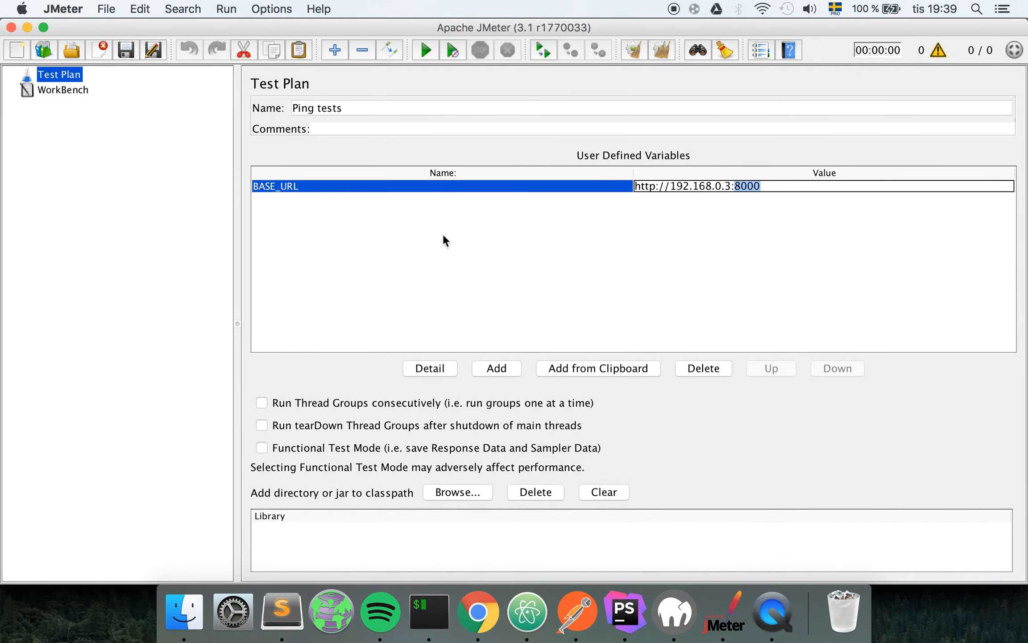
click(418, 241)
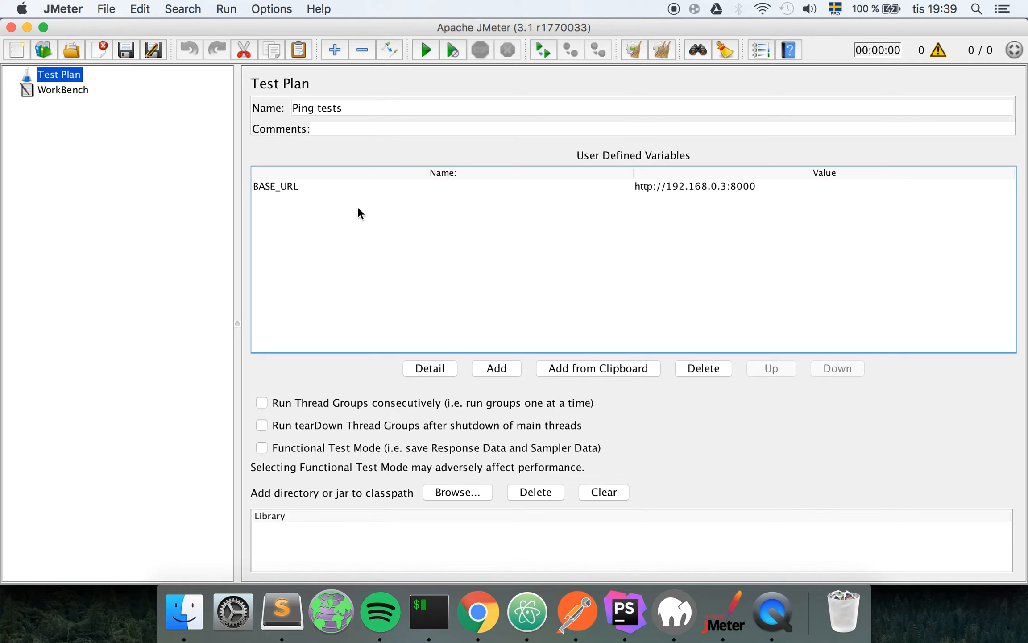
click(299, 185)
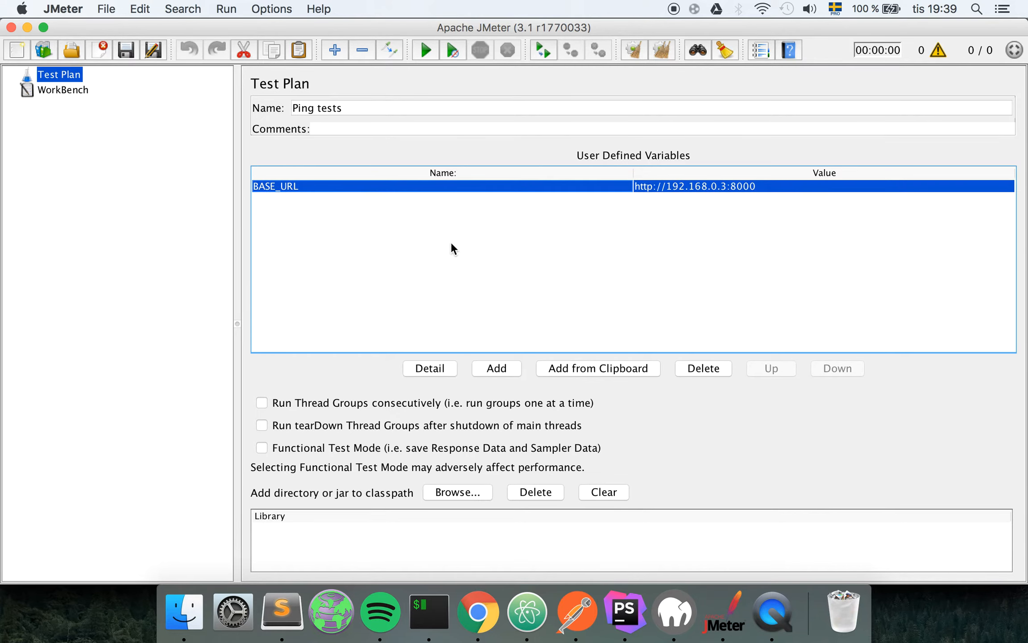
Add a Thread Group to the Ping tests plan.
right_click(74, 77)
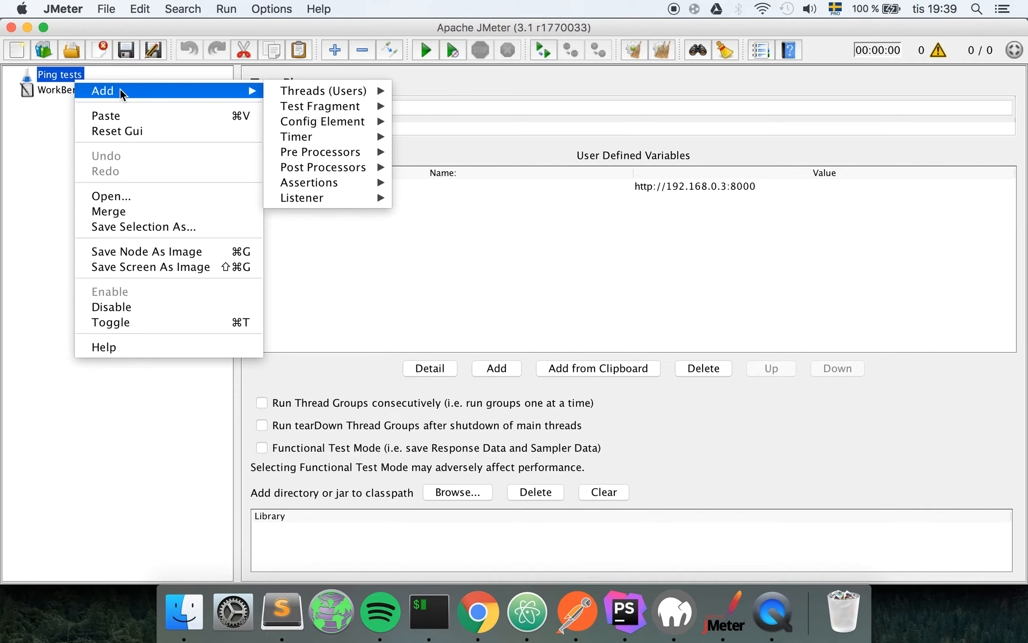
mouse_move(349, 111)
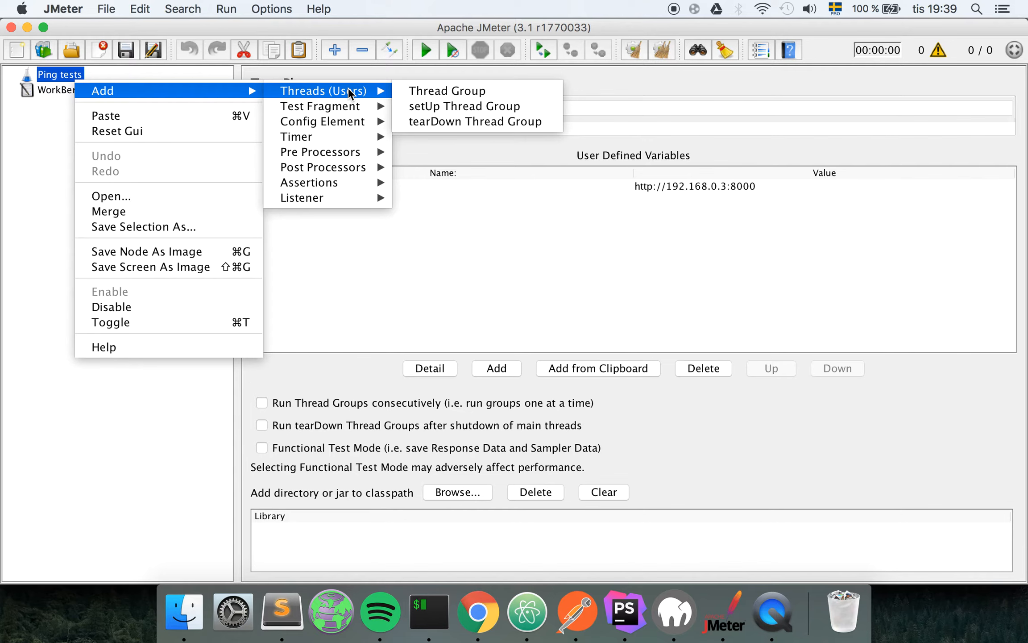
click(446, 91)
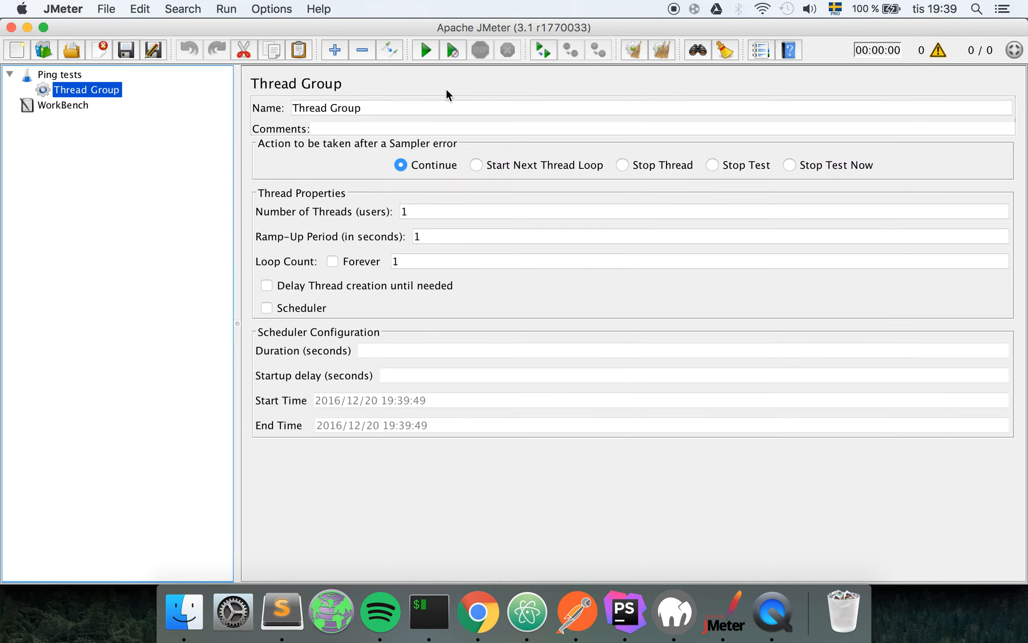
right_click(105, 92)
mouse_move(277, 99)
mouse_move(397, 115)
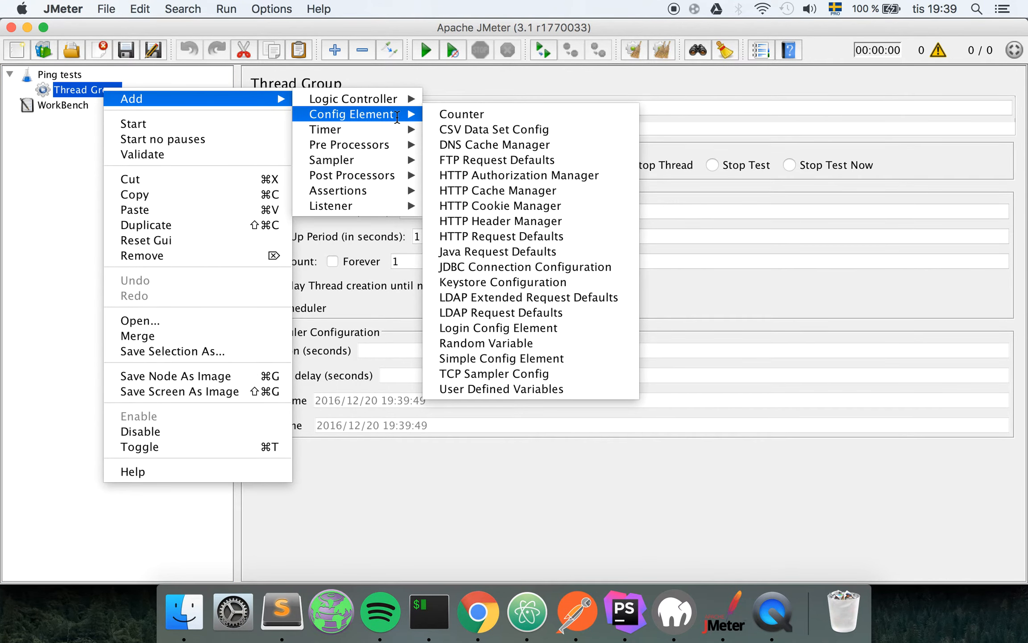
click(45, 161)
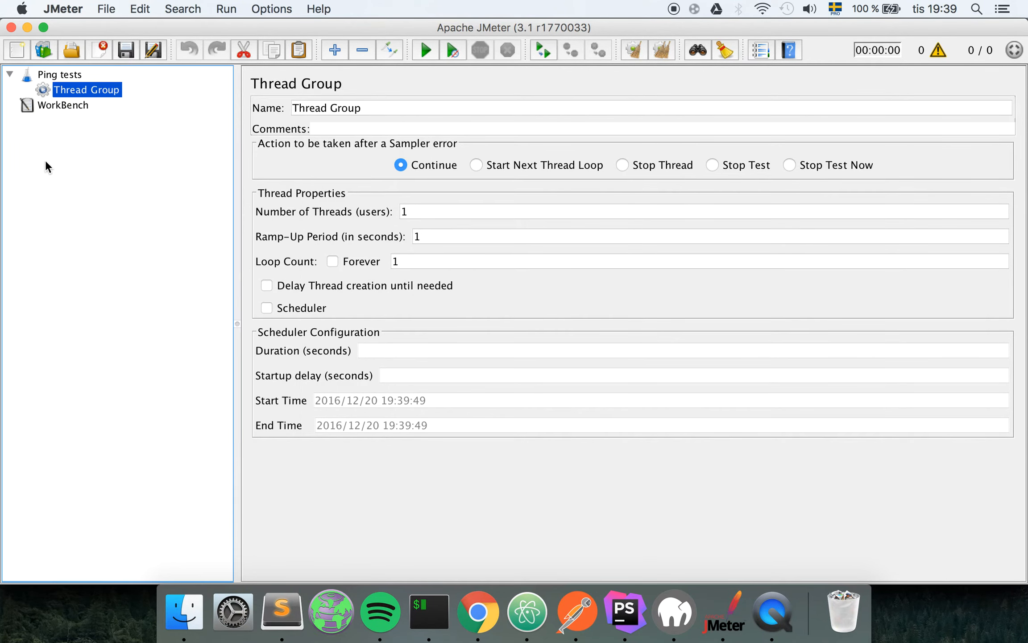
Add an HTTP Request sampler to the Thread Group.
right_click(91, 87)
mouse_move(263, 100)
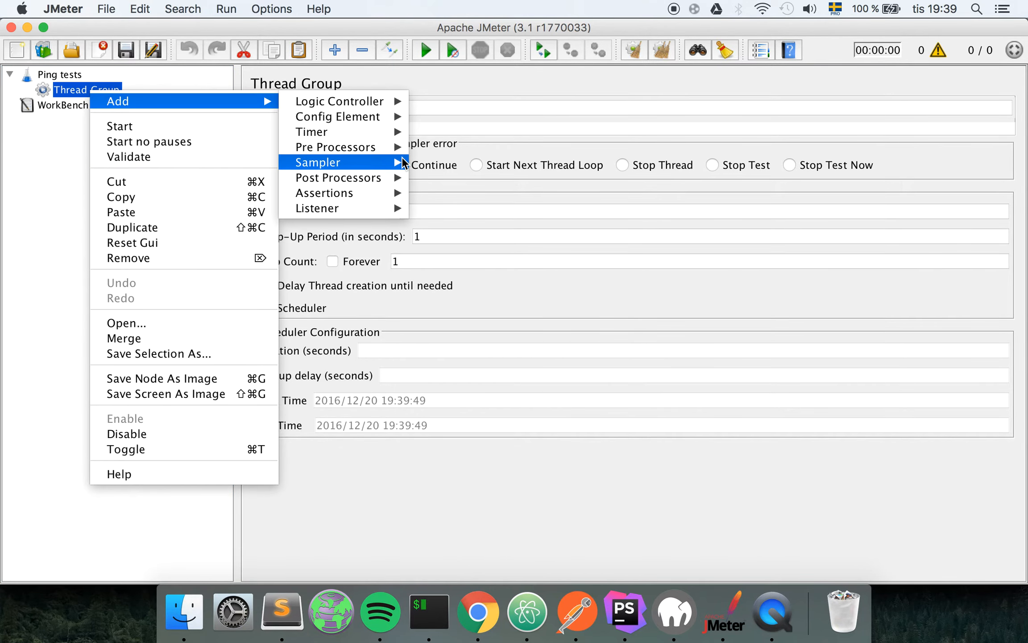
mouse_move(369, 163)
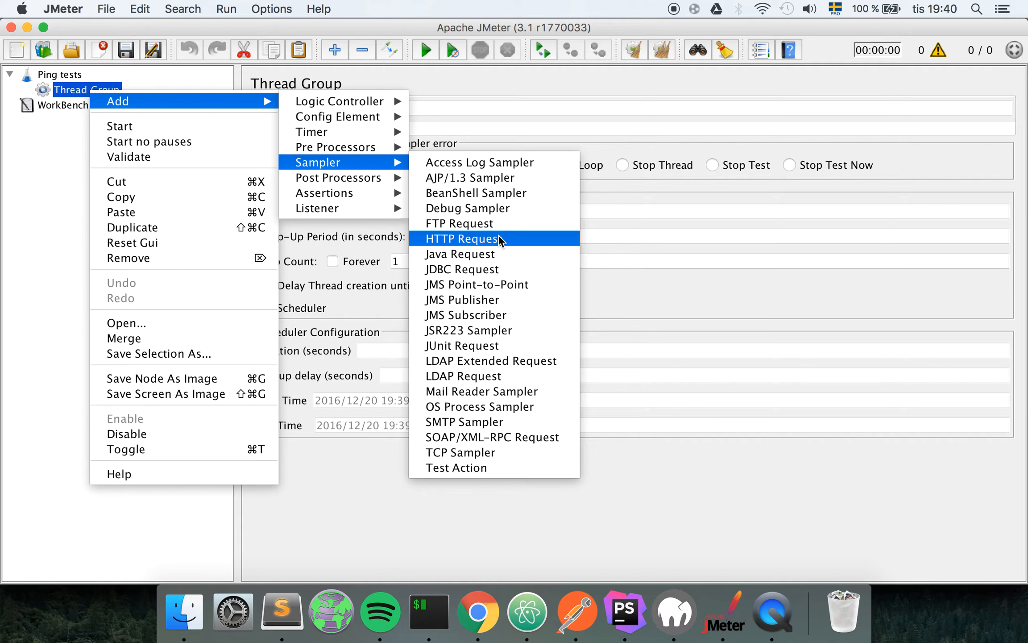
click(548, 239)
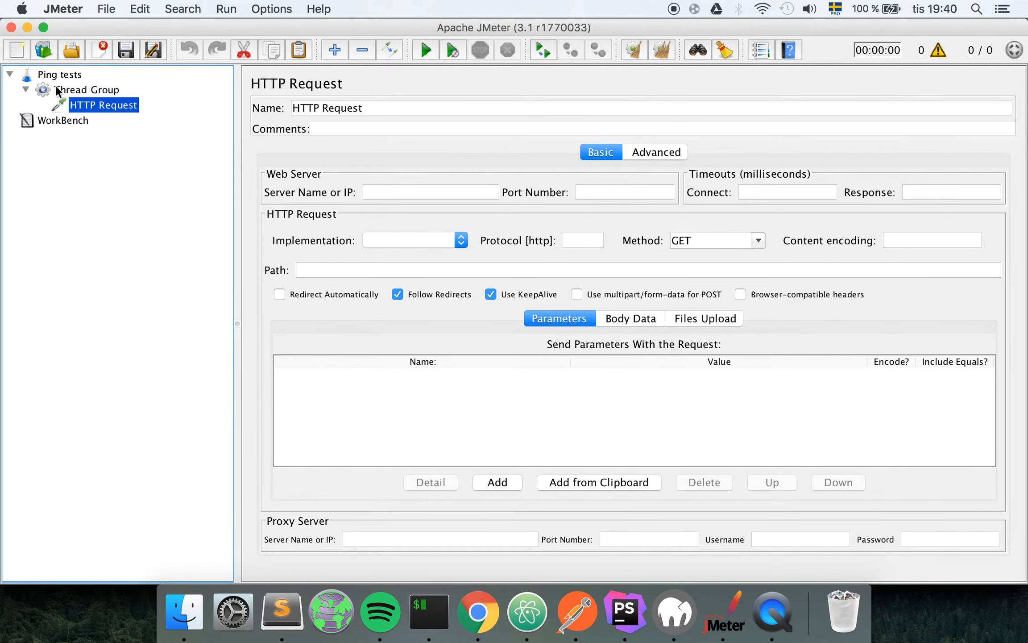
Add a Summary Report listener under the HTTP Request sampler.
right_click(90, 104)
click(47, 196)
right_click(107, 106)
mouse_move(162, 115)
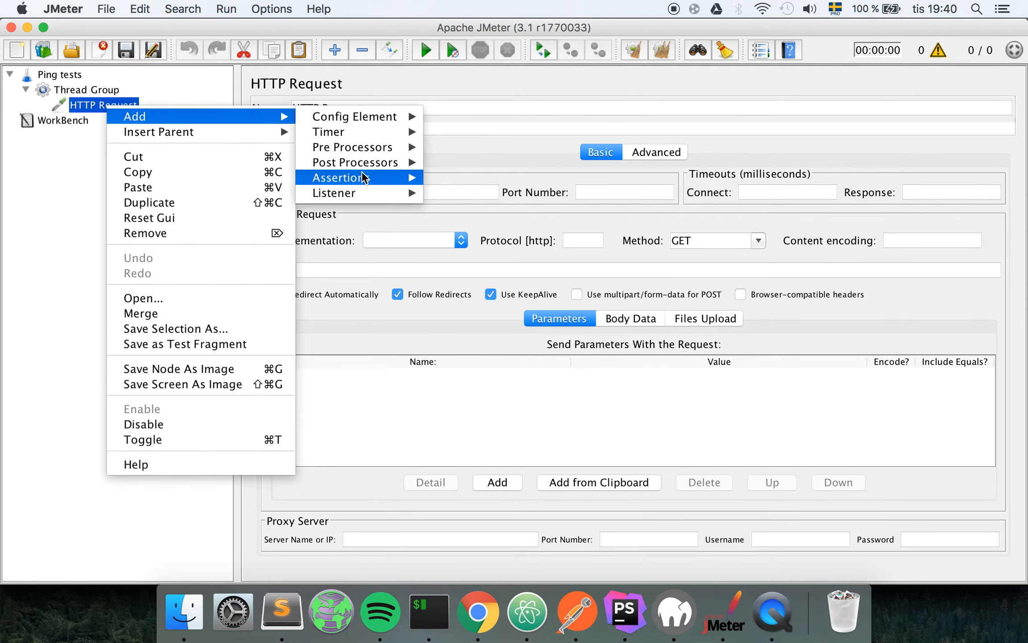
mouse_move(356, 194)
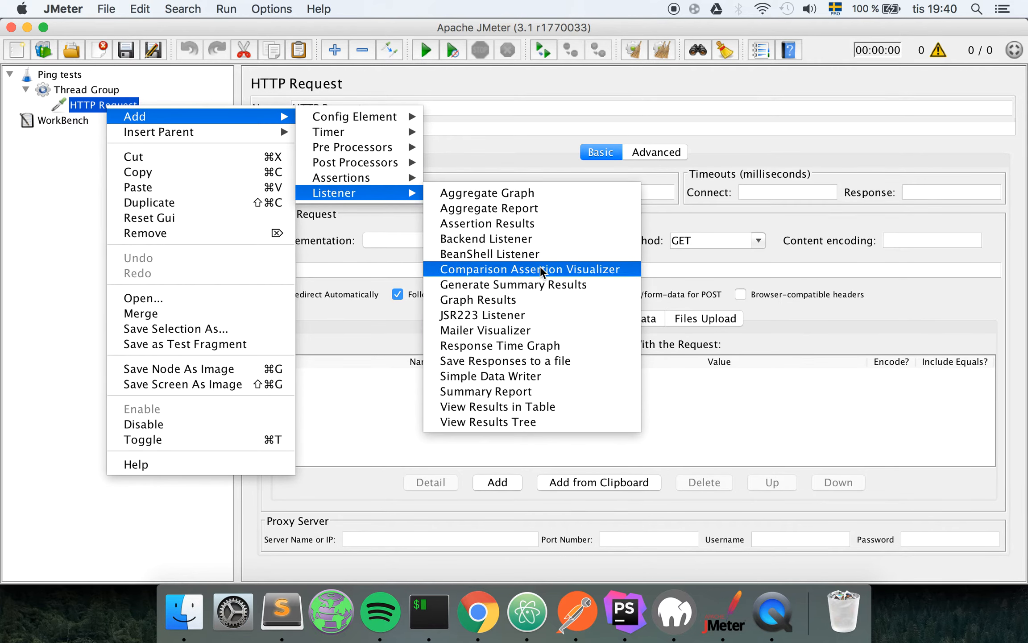
click(551, 390)
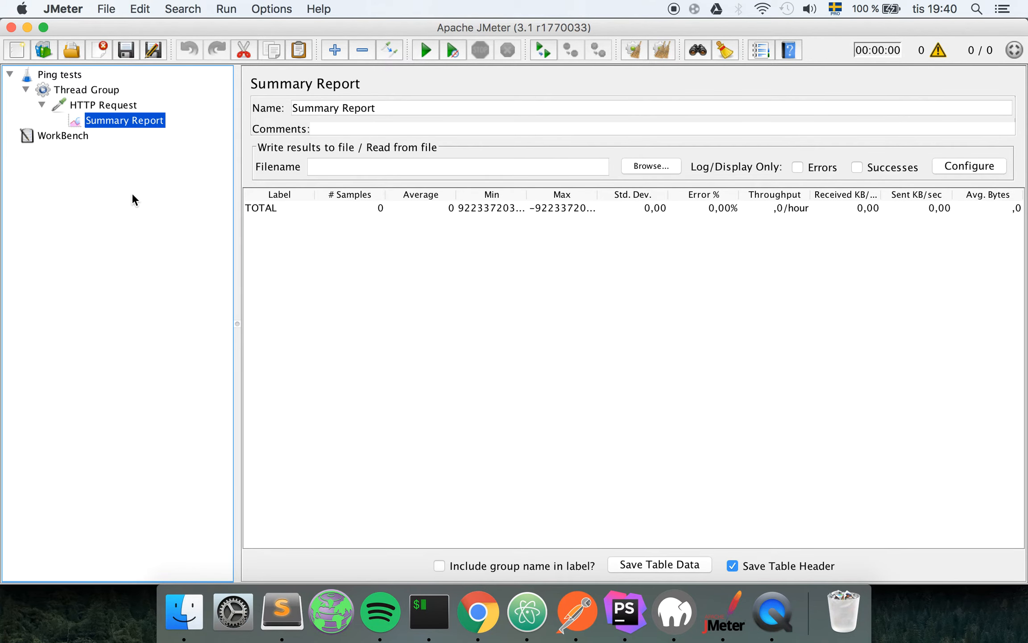
Add a View Results in Table listener under the HTTP Request sampler.
click(68, 90)
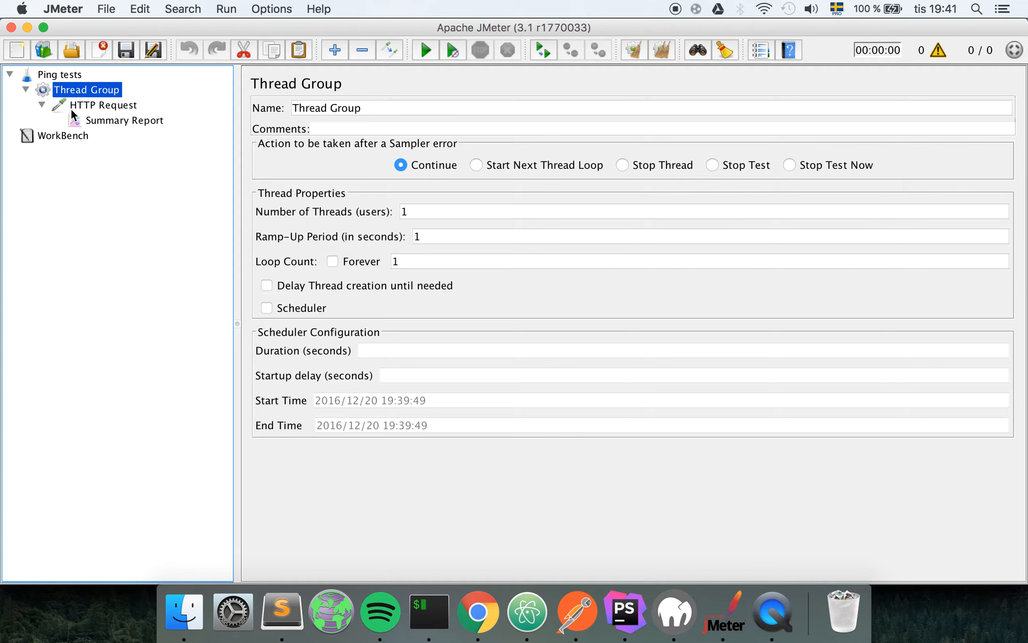
click(109, 106)
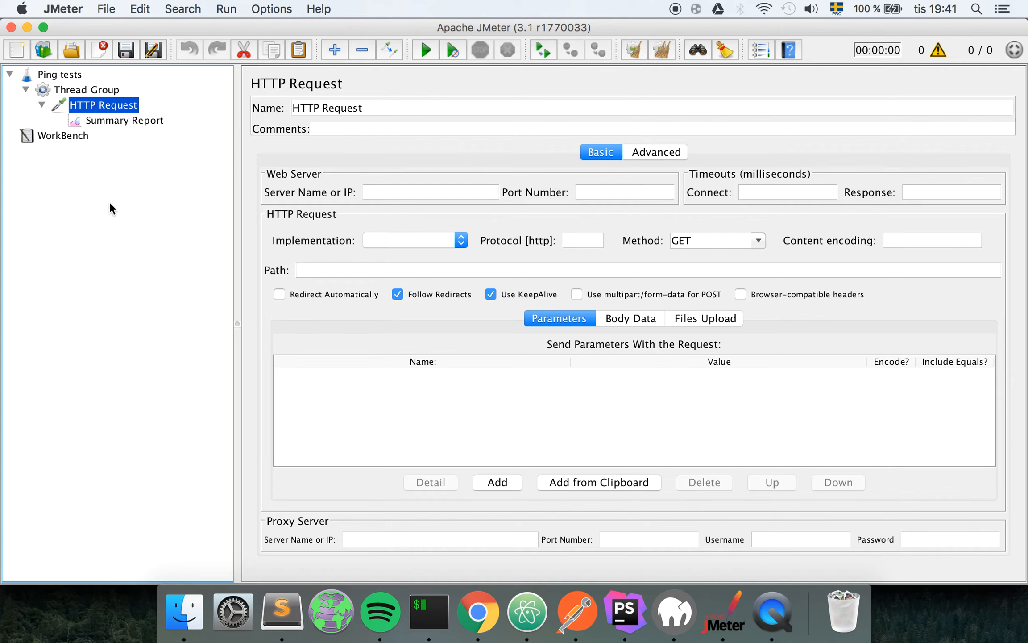
right_click(115, 105)
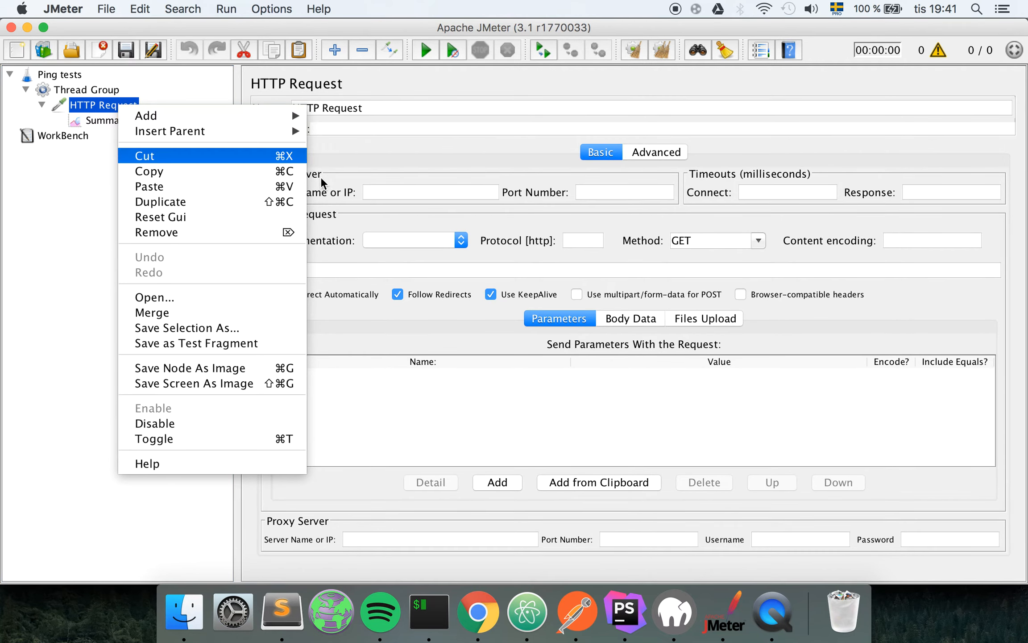
mouse_move(274, 115)
mouse_move(398, 199)
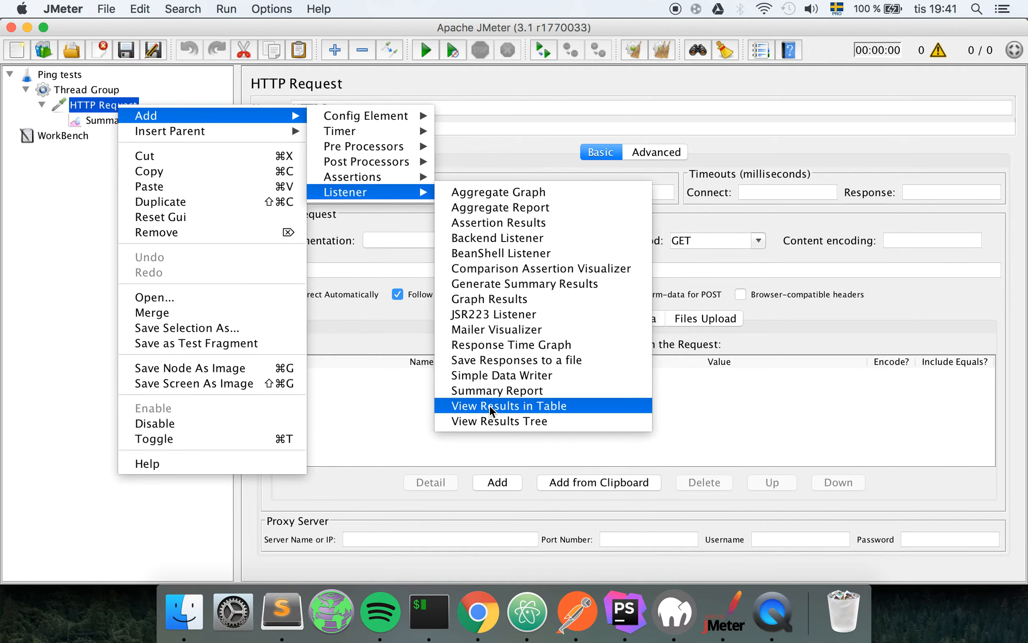
click(526, 404)
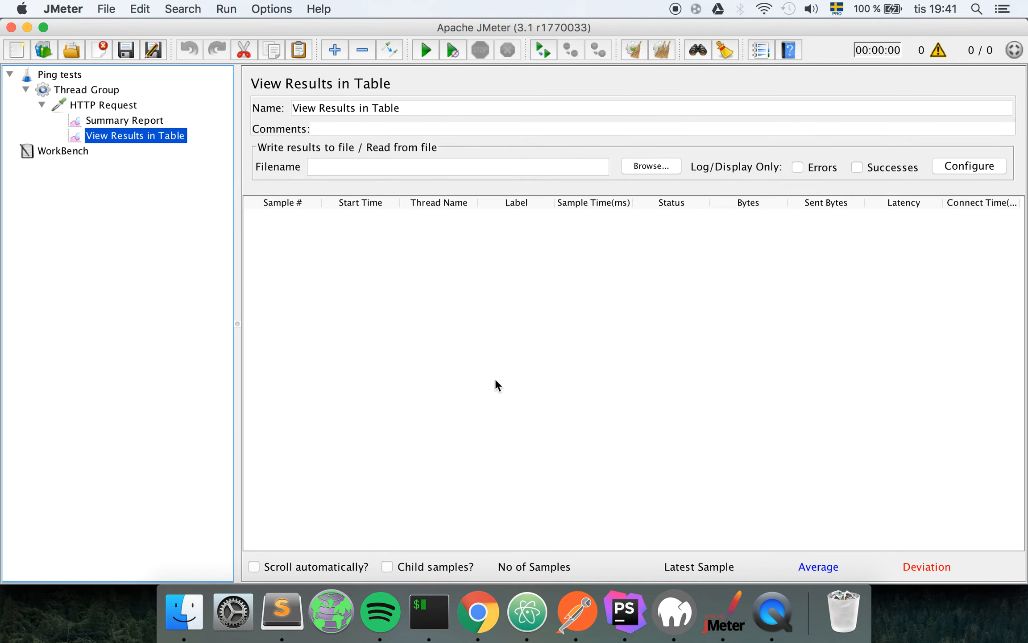
Add a View Results Tree listener under the HTTP Request sampler.
click(121, 104)
right_click(132, 110)
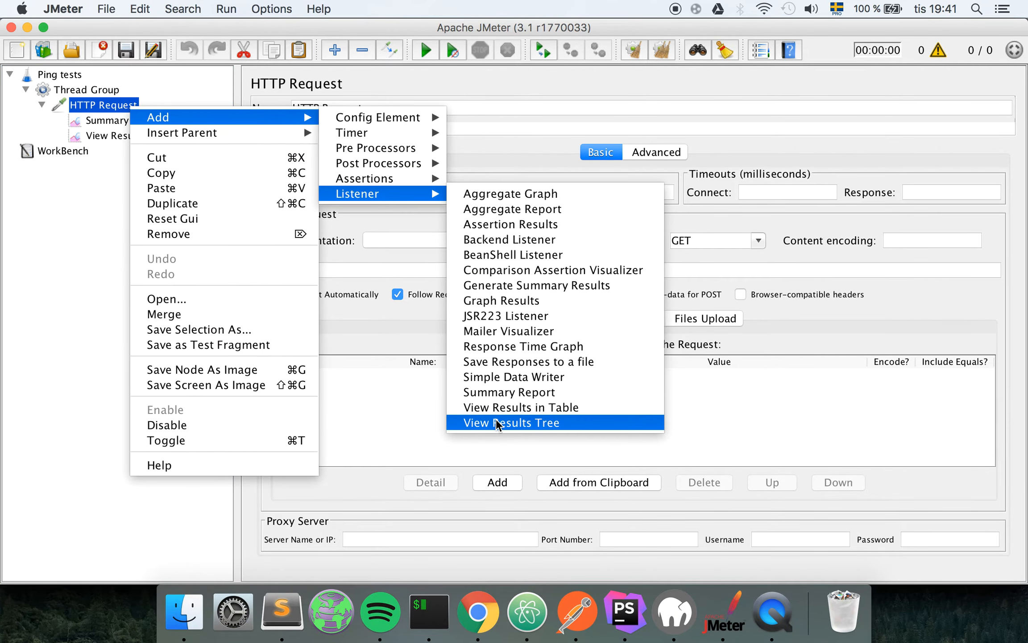
click(493, 422)
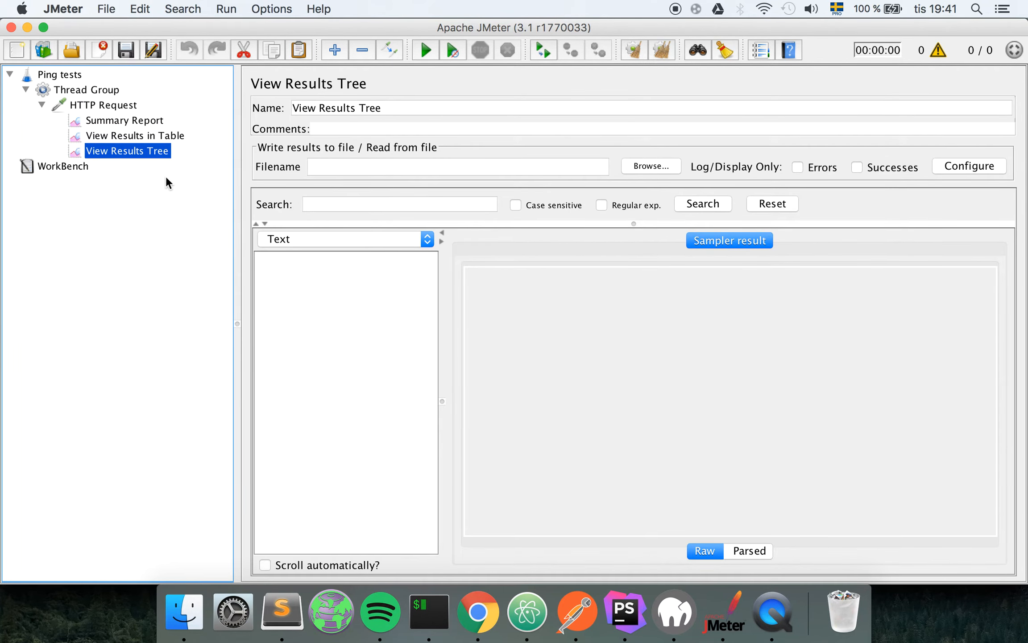
Review the settings of the Summary Report, View Results in Table and View Results Tree listeners.
click(142, 135)
click(140, 119)
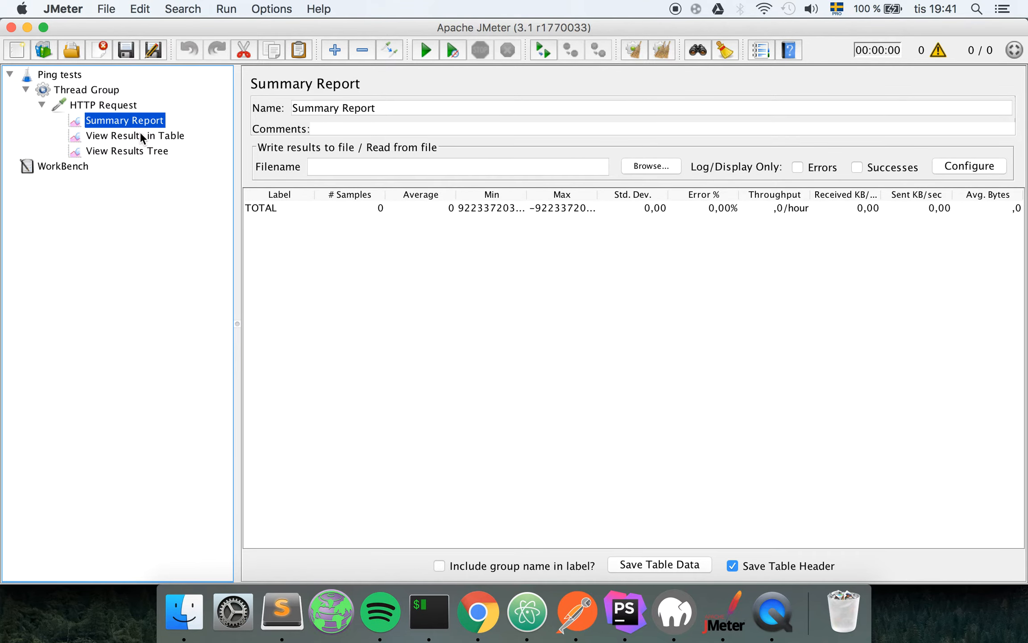
click(141, 135)
click(140, 151)
click(143, 122)
click(142, 136)
click(144, 150)
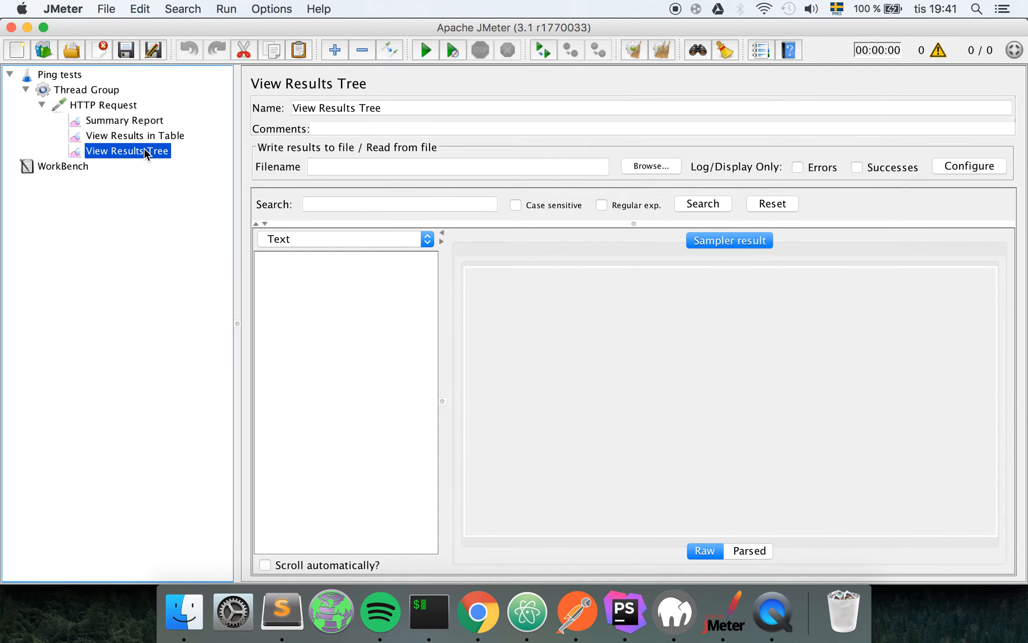
click(109, 105)
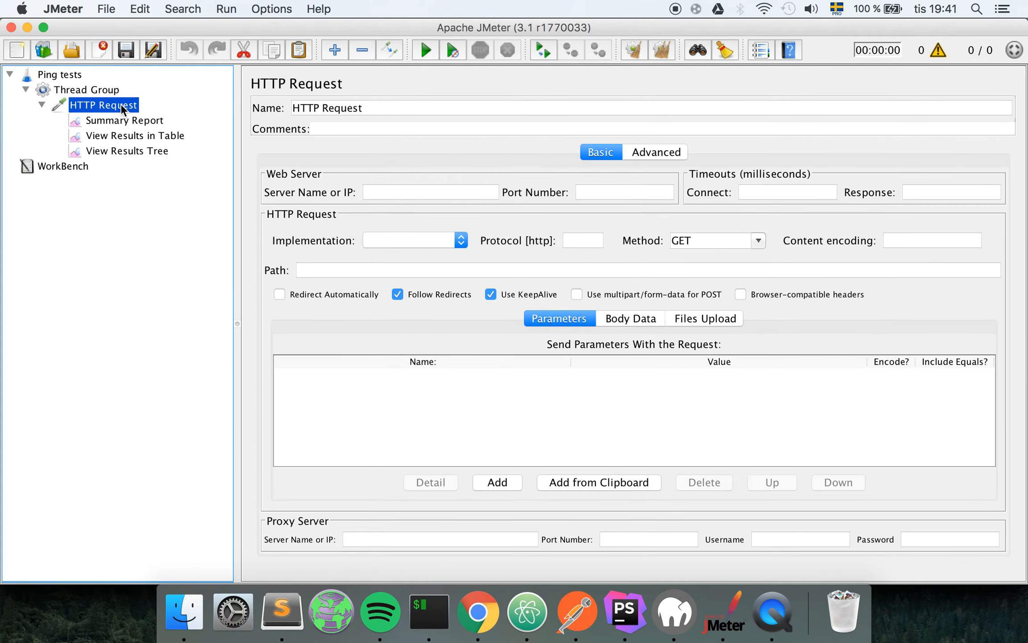
right_click(136, 106)
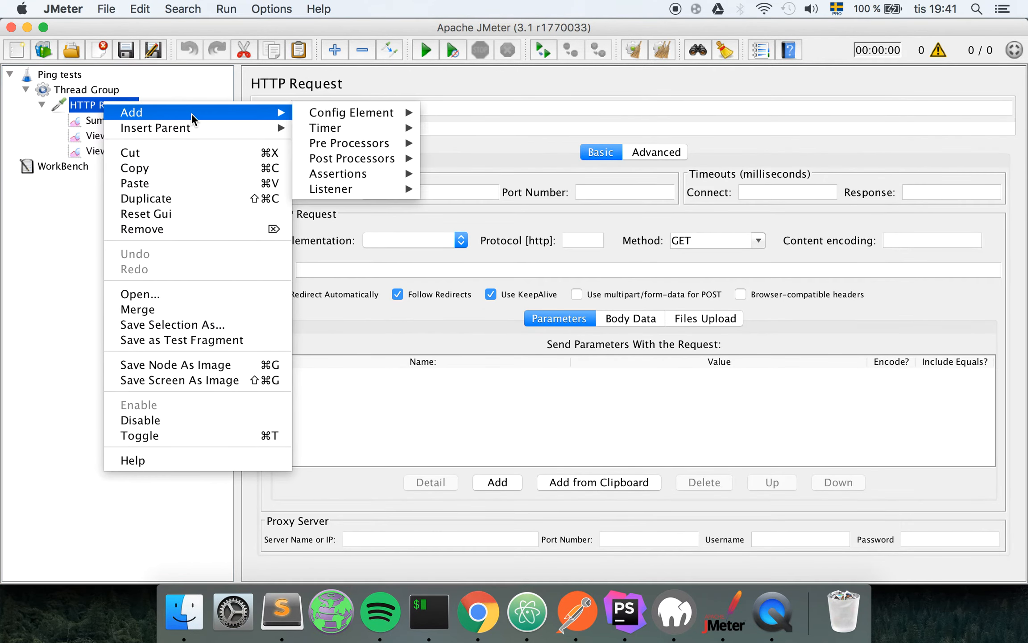
mouse_move(351, 186)
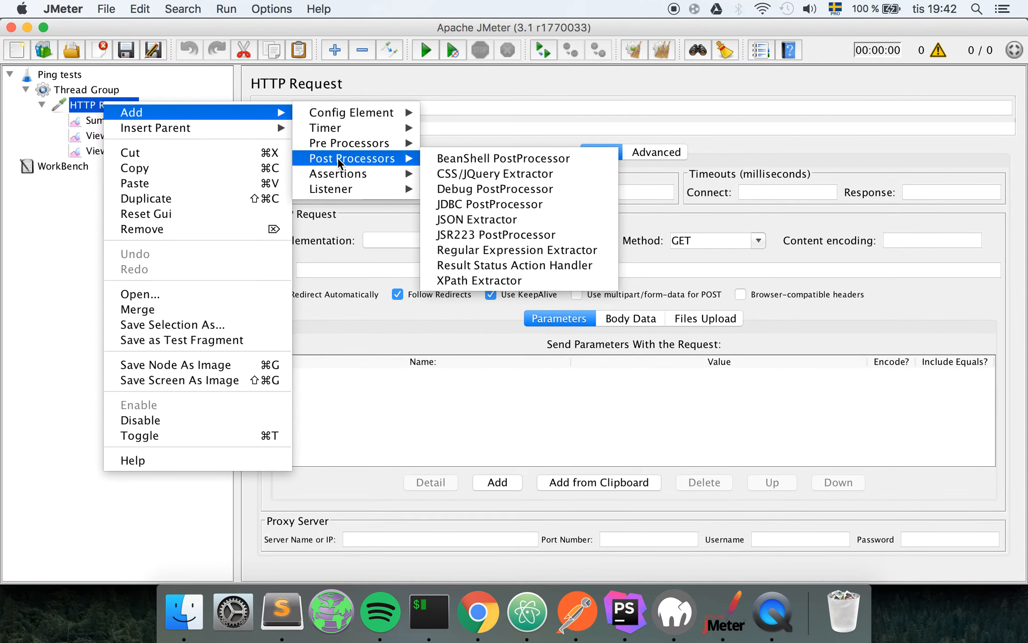
mouse_move(340, 128)
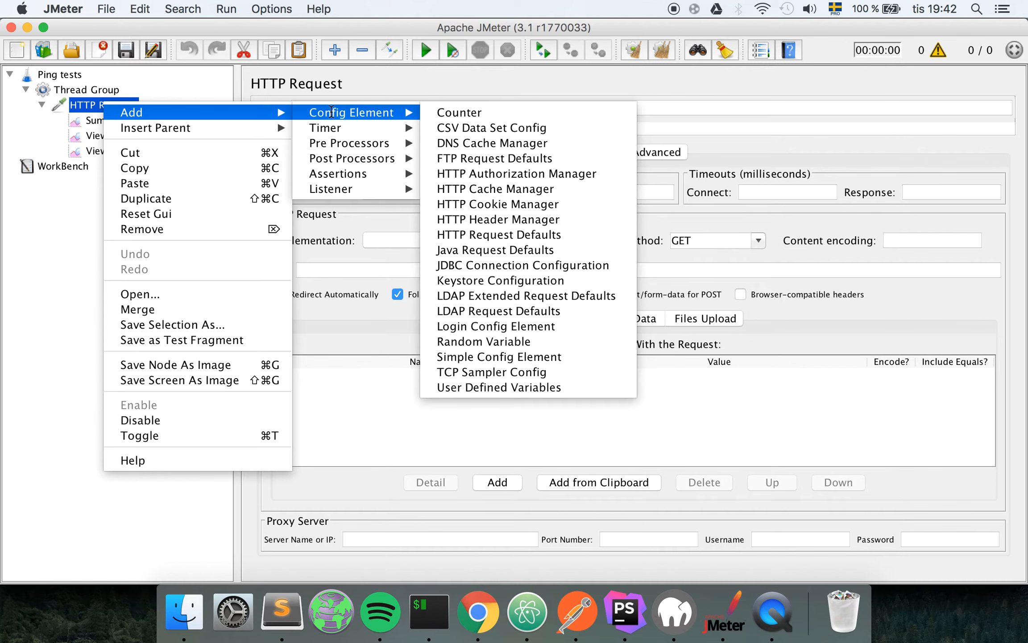
click(65, 232)
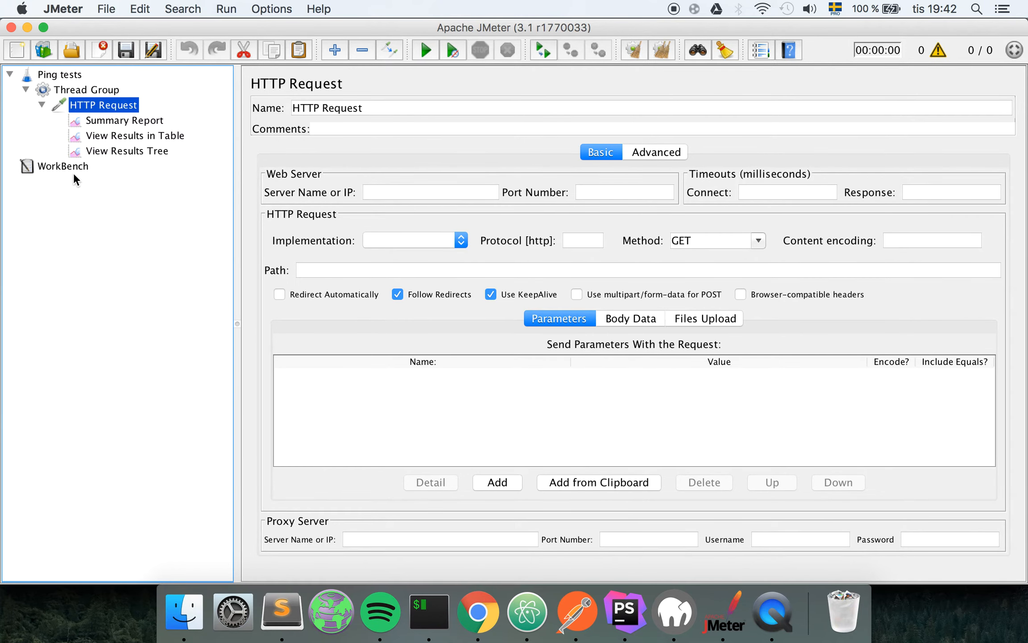
Rename the Thread Group as "Users".
click(62, 76)
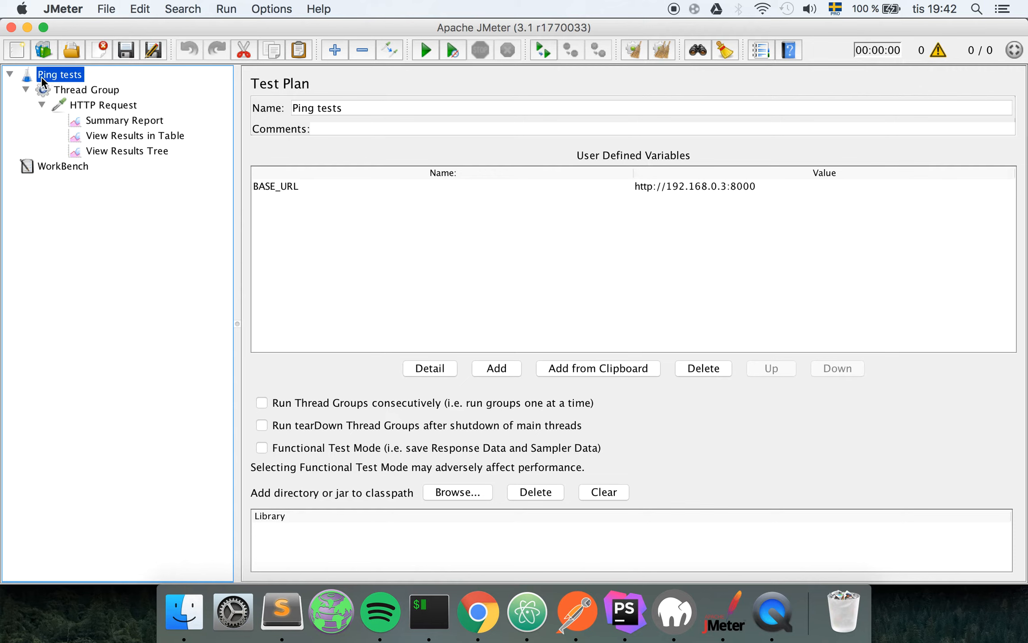
click(110, 91)
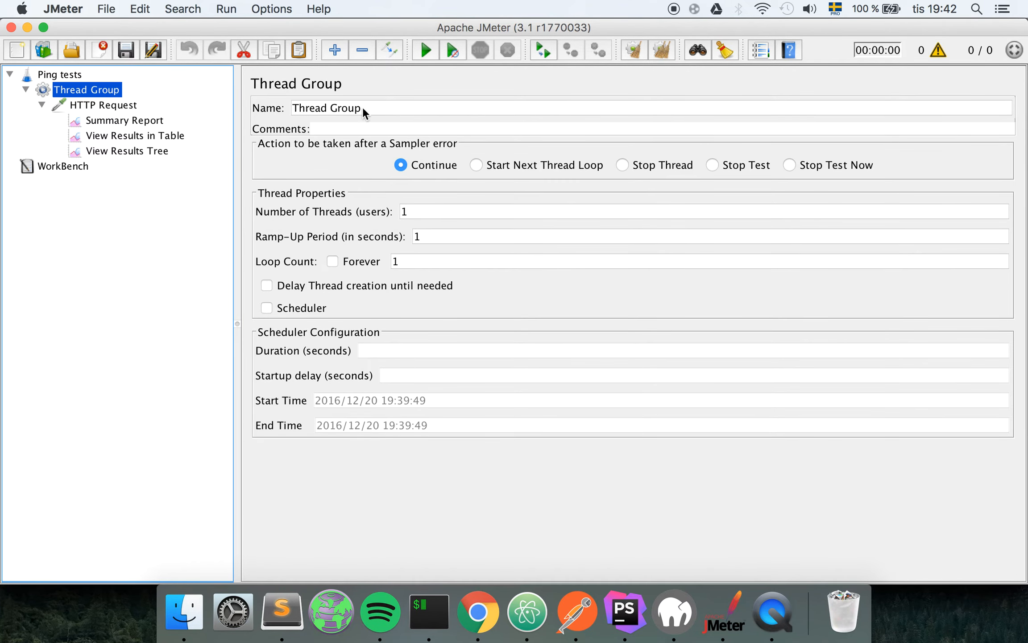
drag(363, 108, 194, 87)
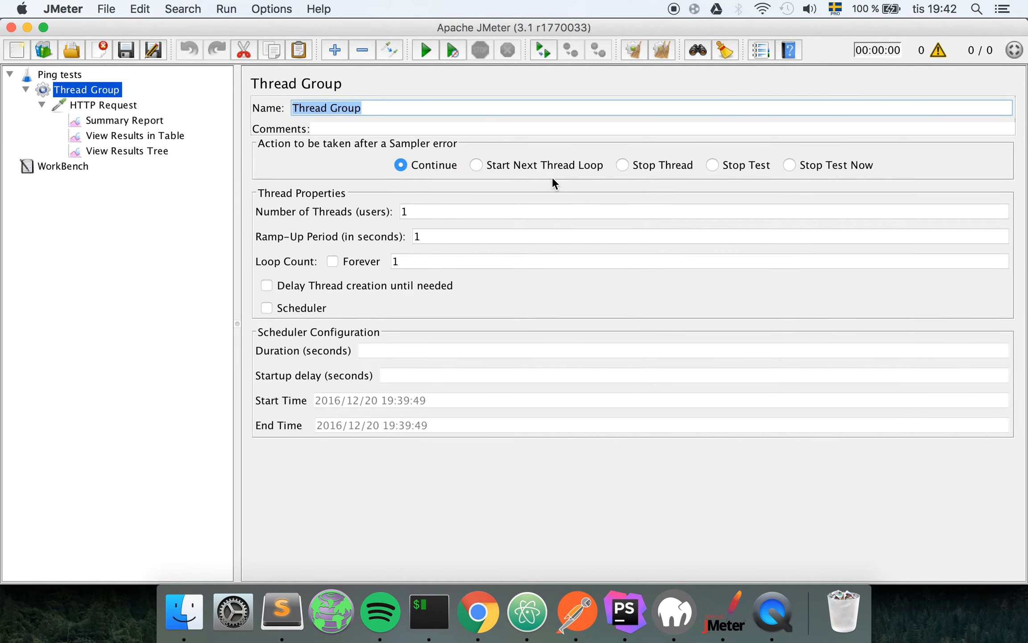
text(Users)
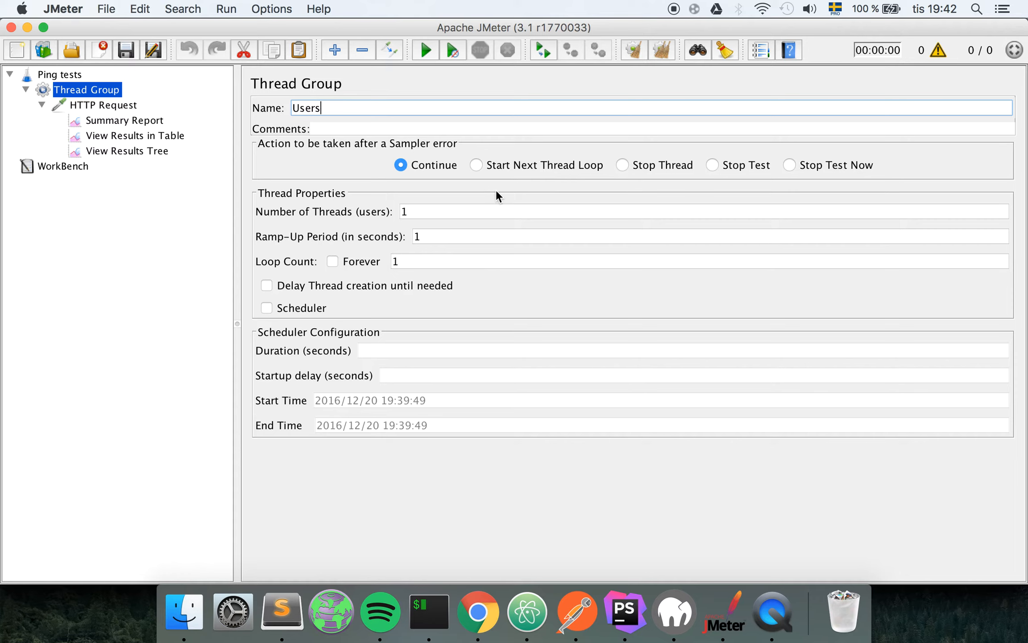
click(466, 214)
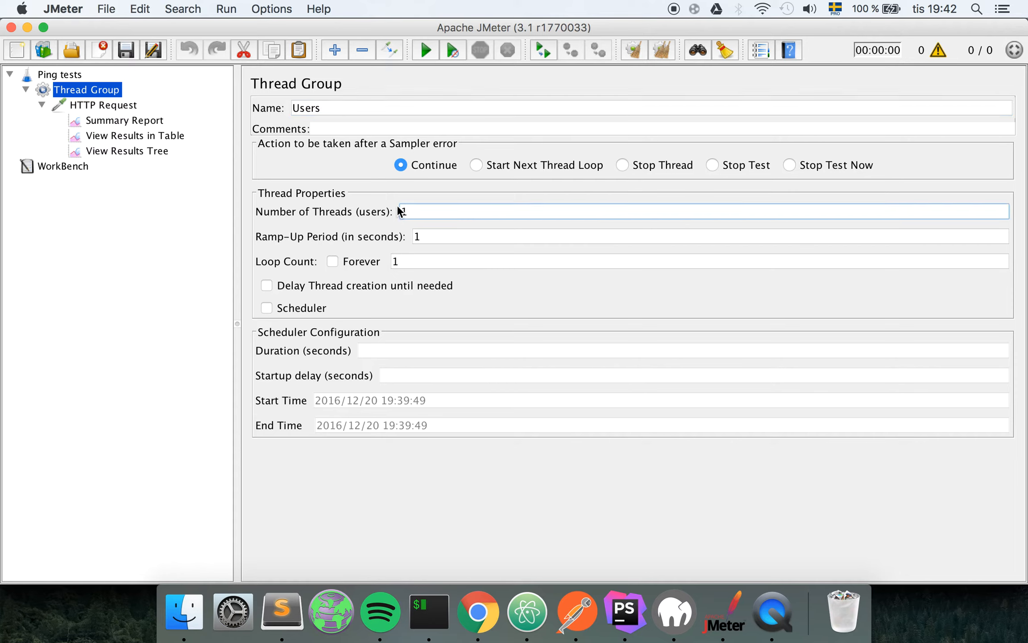
drag(459, 233, 357, 228)
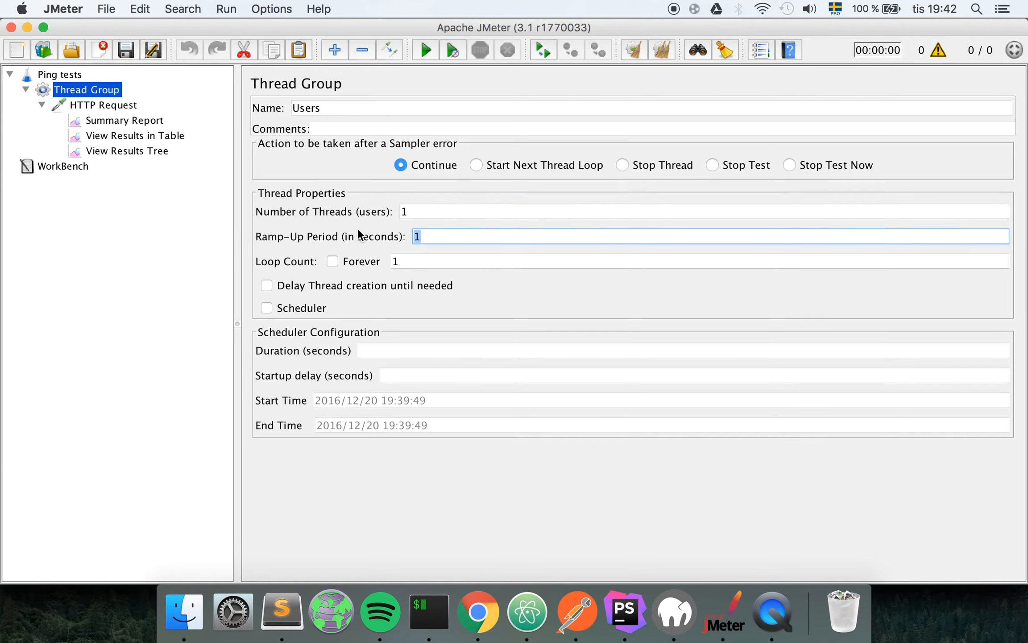
click(452, 231)
click(429, 211)
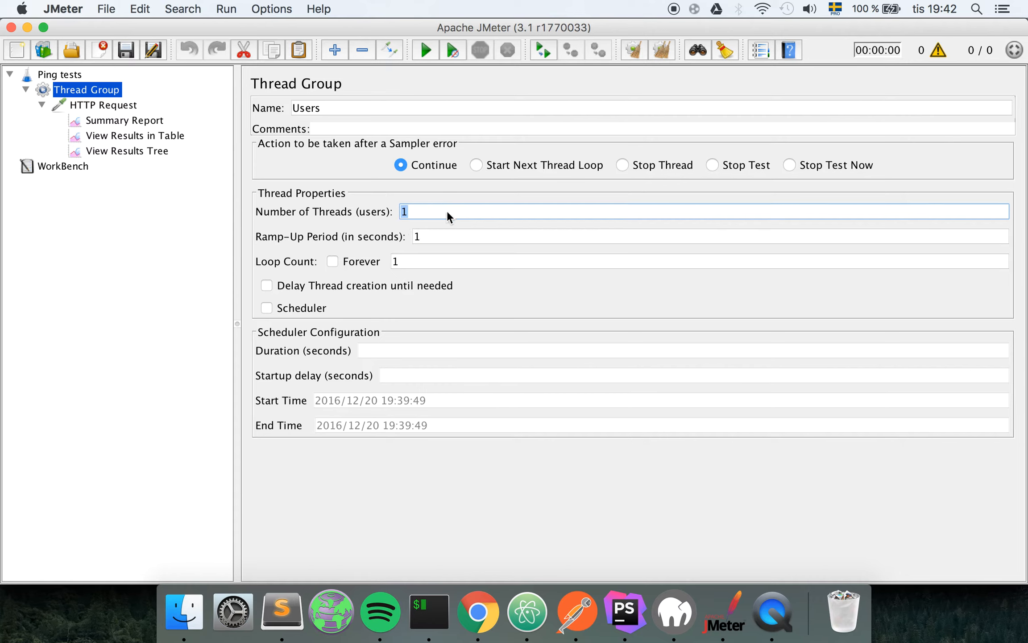
click(481, 210)
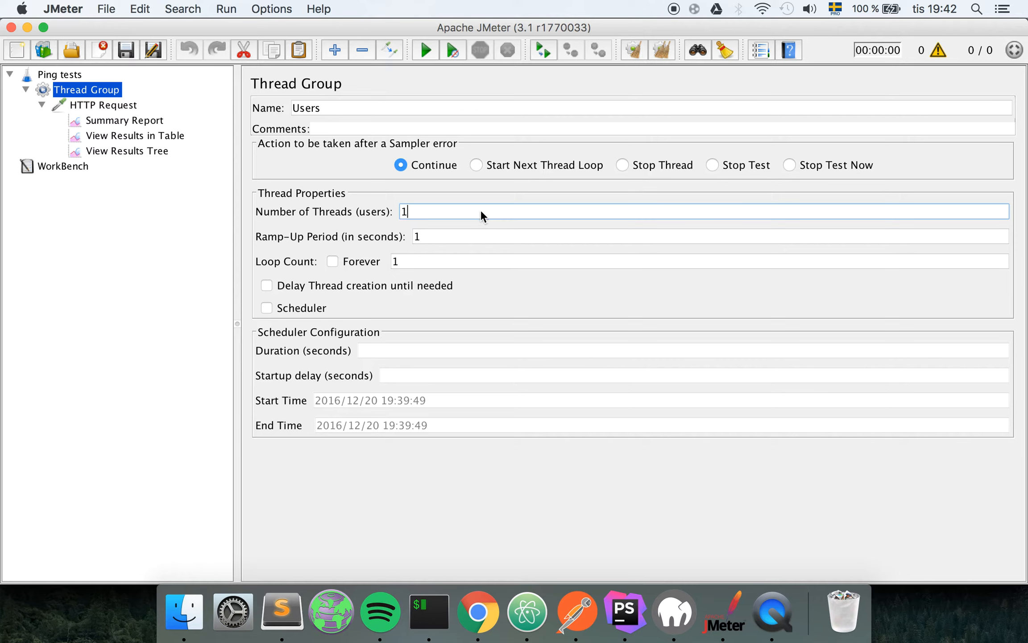
click(401, 211)
Rename the HTTP Request sampler under the Users thread group as "HTTP_PING".
click(109, 105)
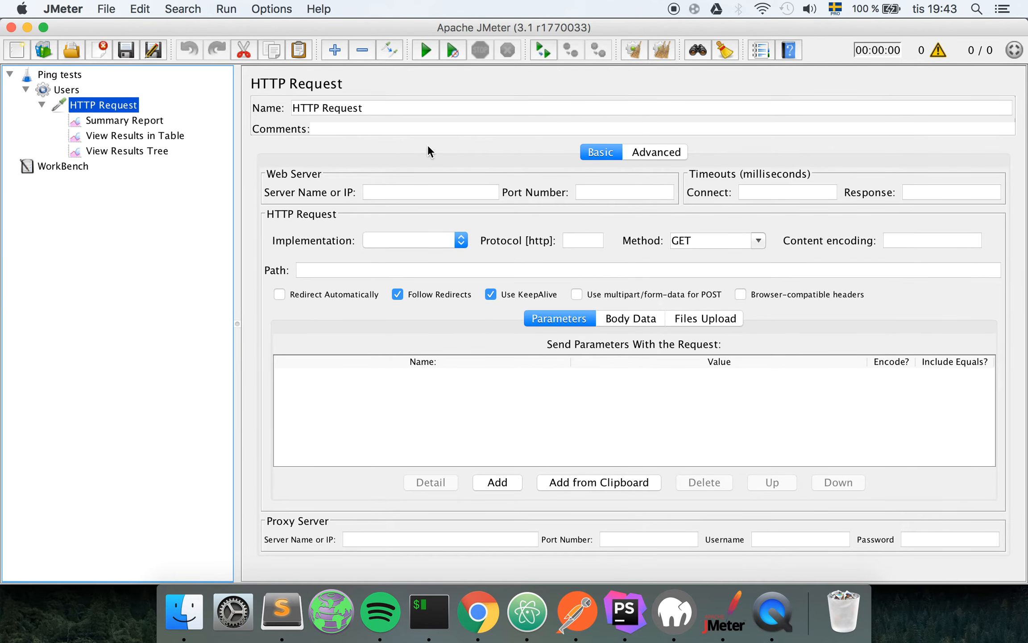
click(383, 107)
key(super+a)
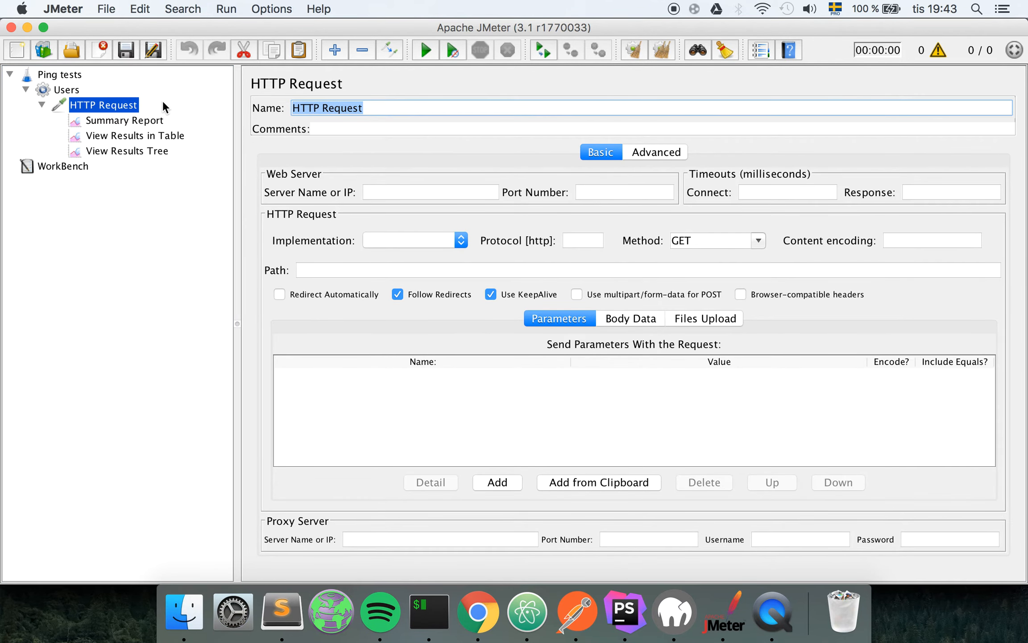
double_click(339, 108)
key(Left)
text(_)
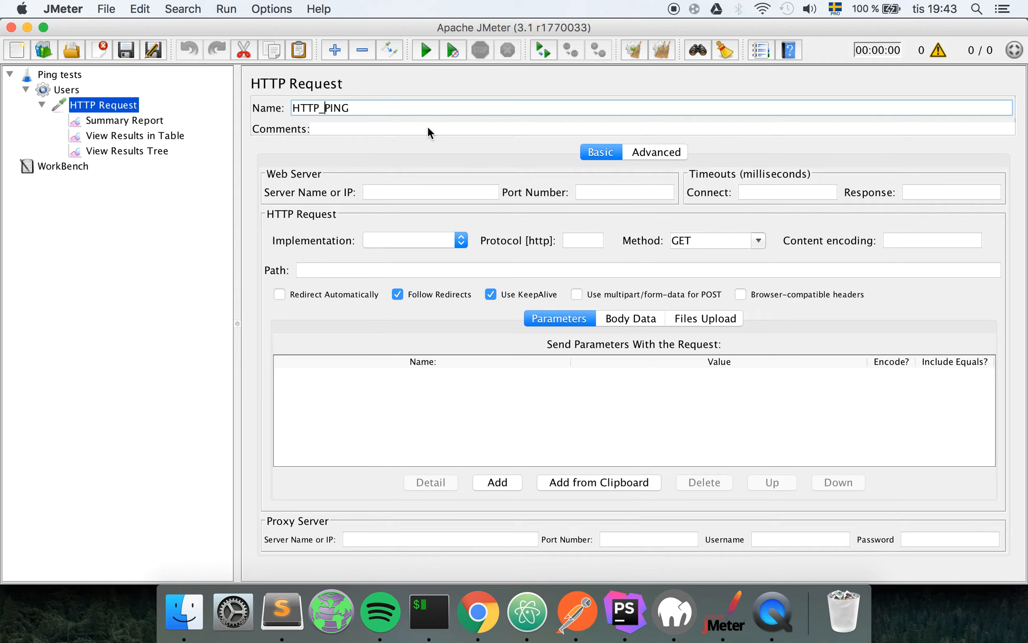
click(456, 110)
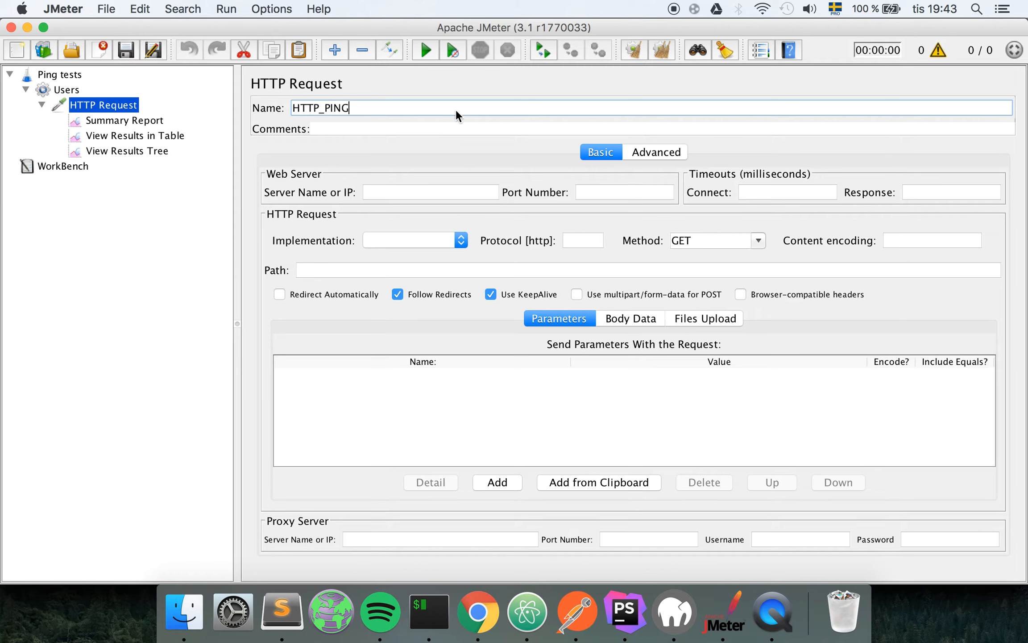
Set the HTTP_PING request's path to ${BASE_URL}/ping, using the GET method.
click(359, 270)
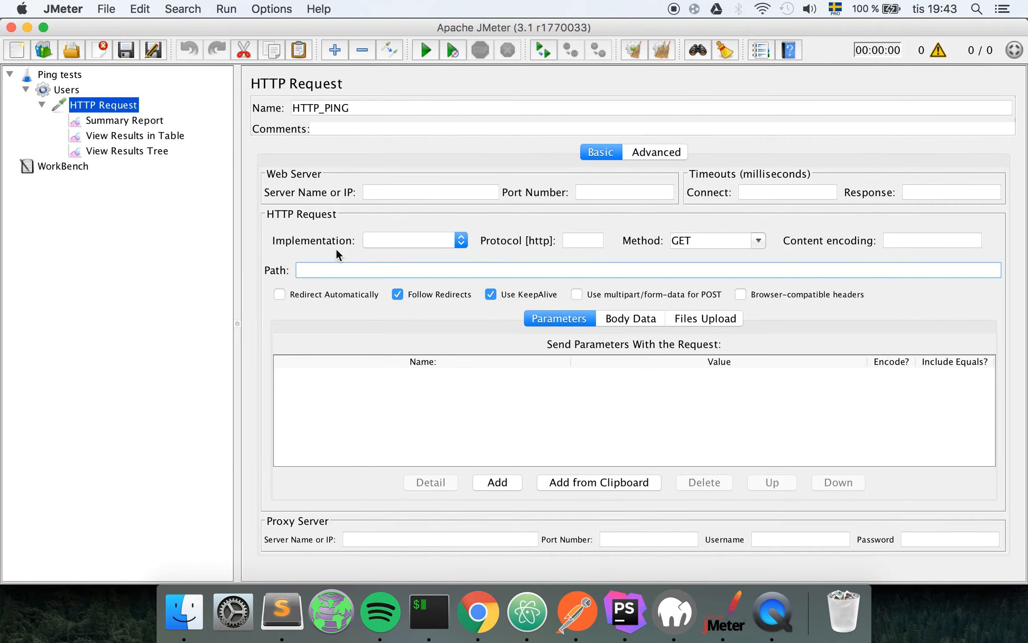
click(53, 74)
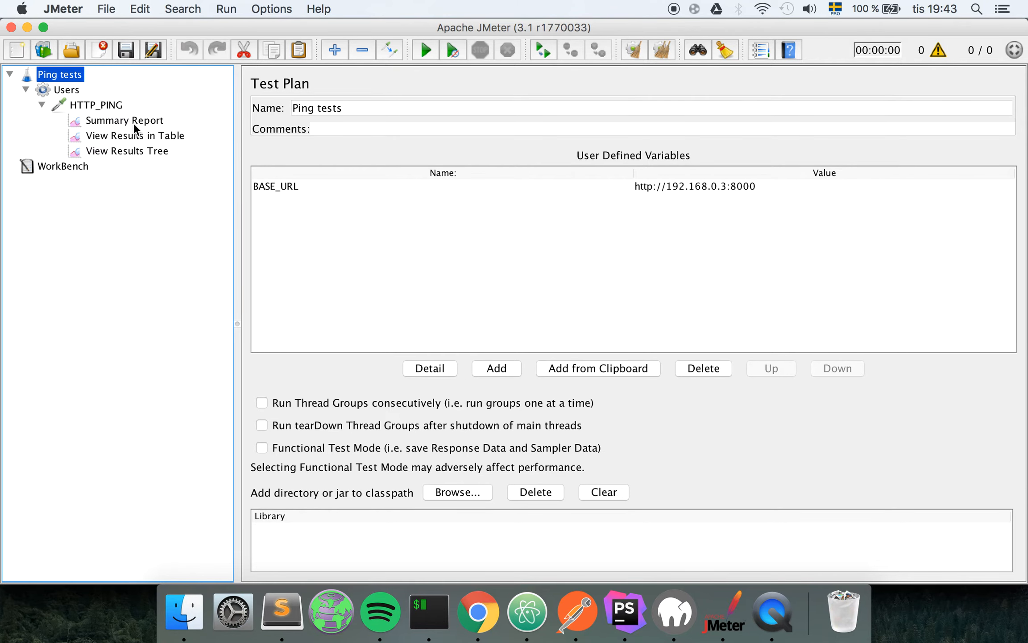
click(95, 106)
click(395, 270)
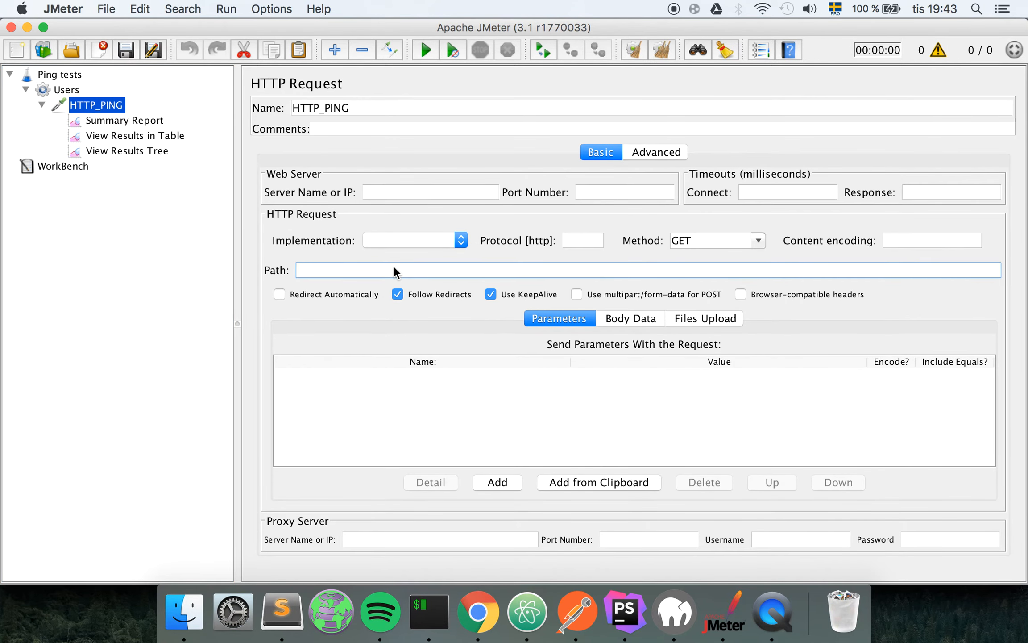
text(${})
text(BASE)
text(_URL})
text(/)
text(ping)
click(417, 270)
click(758, 241)
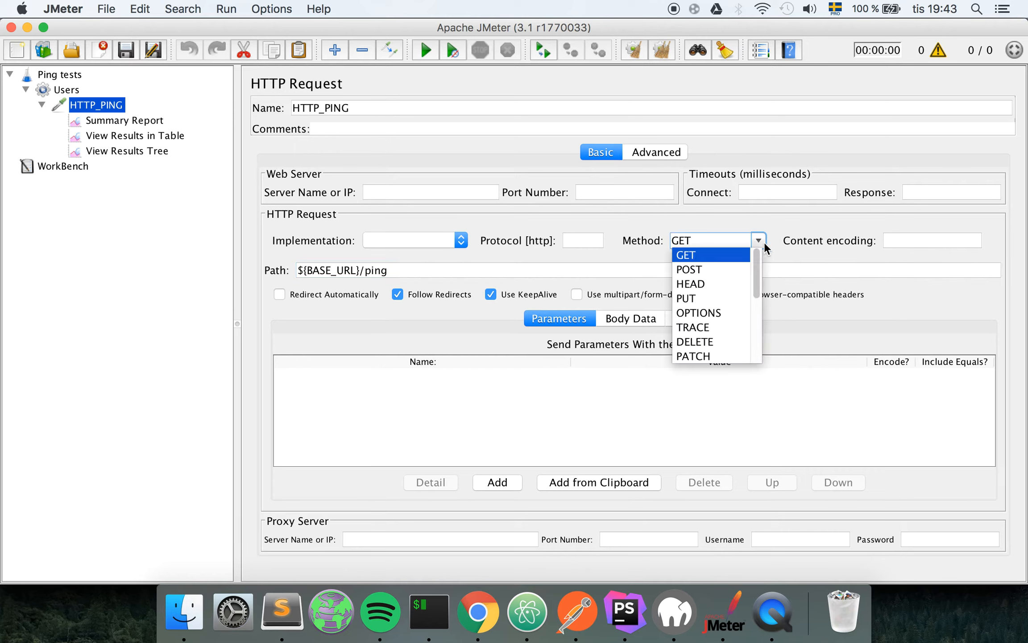
click(762, 242)
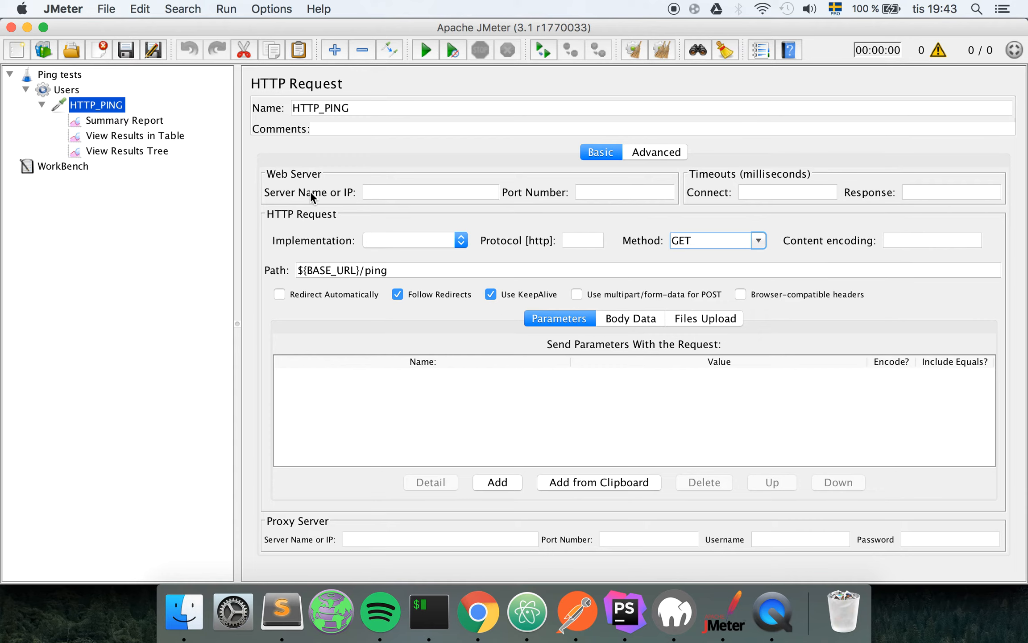
Look through the empty Summary Report, View Results in Table and View Results Tree listeners under HTTP_PING.
click(123, 121)
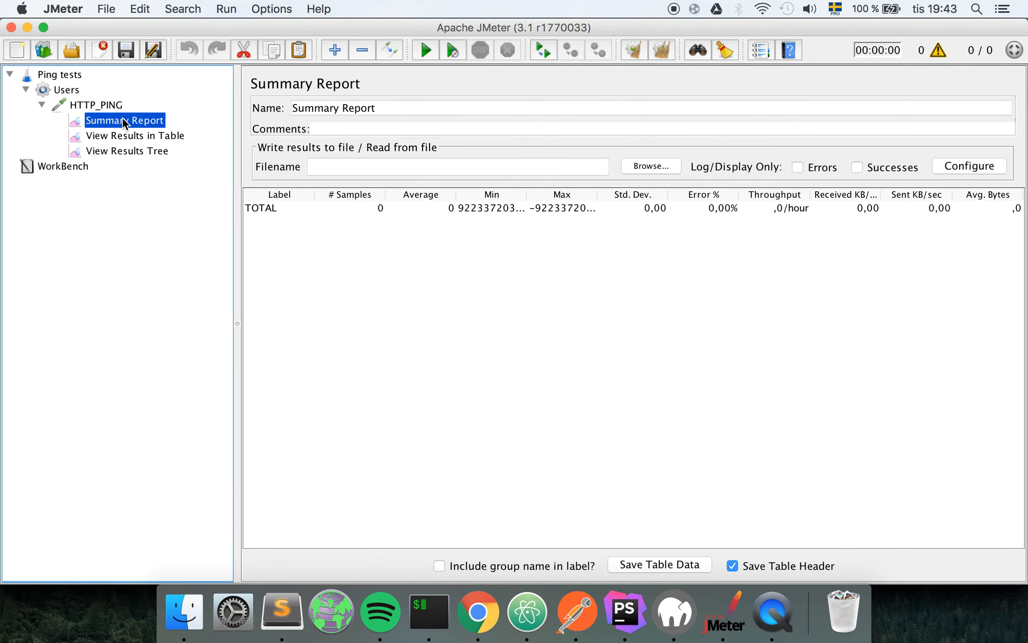
click(115, 135)
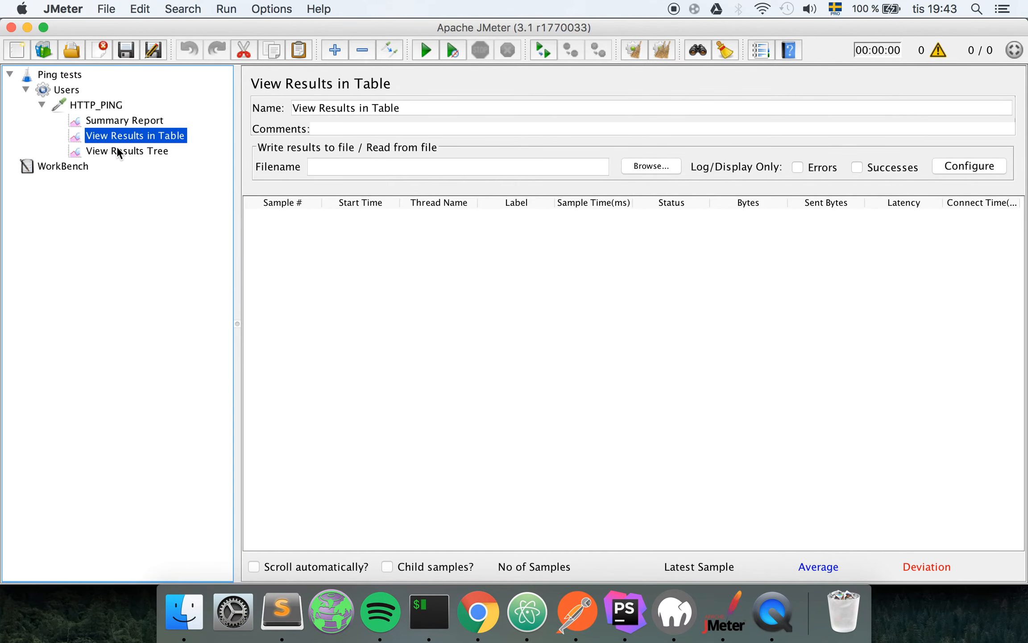
click(116, 148)
click(147, 135)
click(147, 122)
click(148, 135)
click(147, 151)
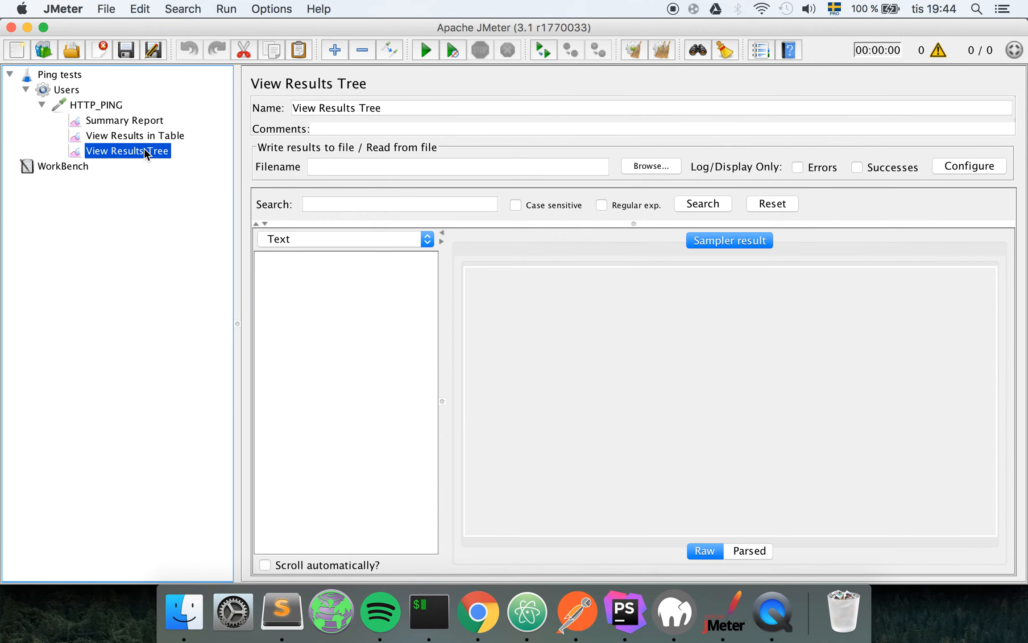
click(139, 117)
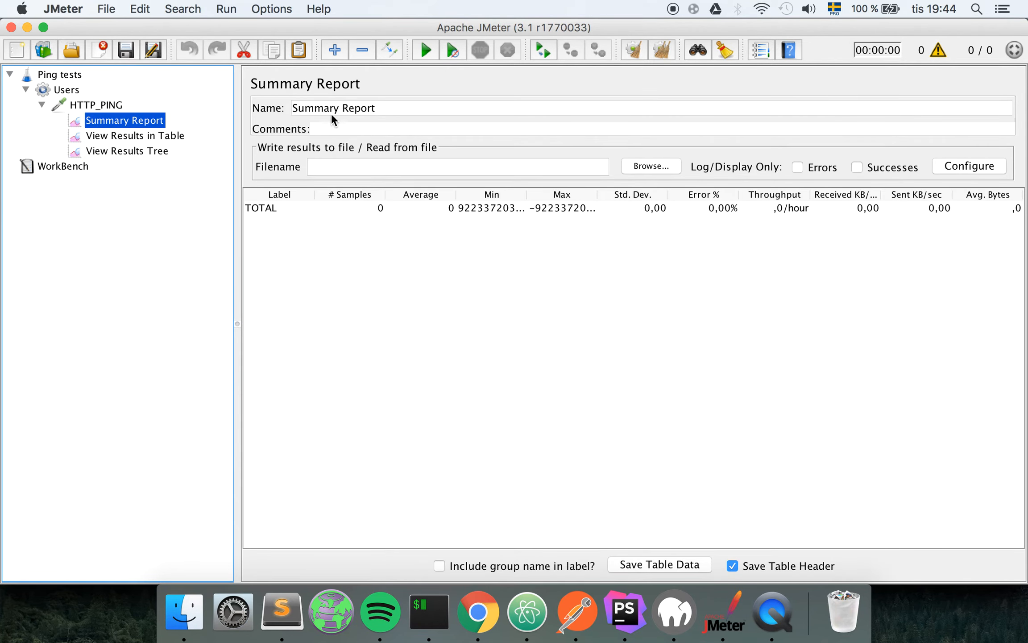
Start the test, choose to save the plan first, and browse to the Desktop/tmp/tmp/tmp2 folder as its location.
click(425, 50)
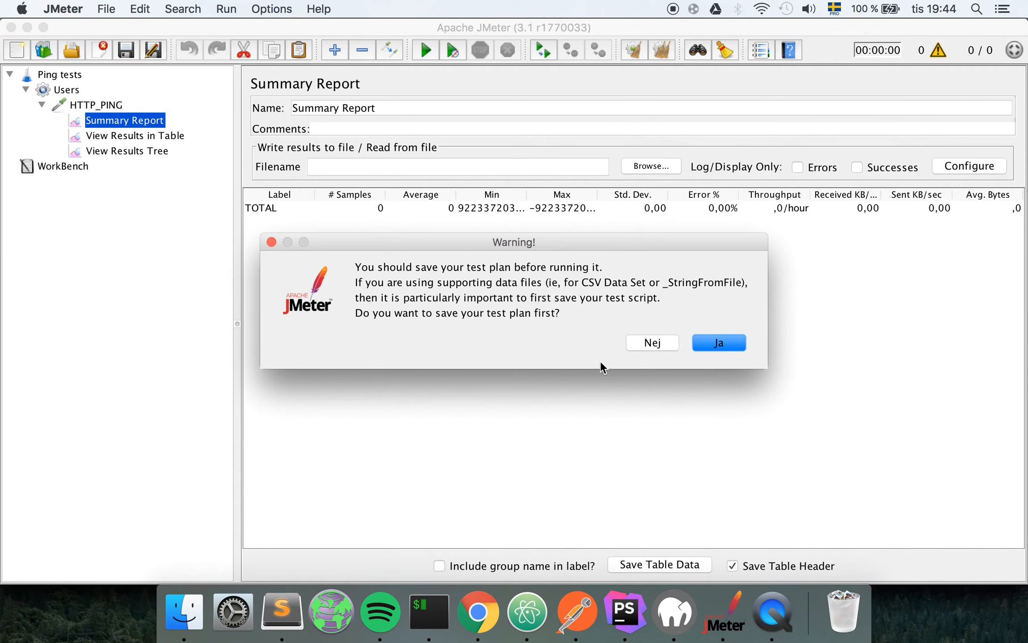
click(722, 342)
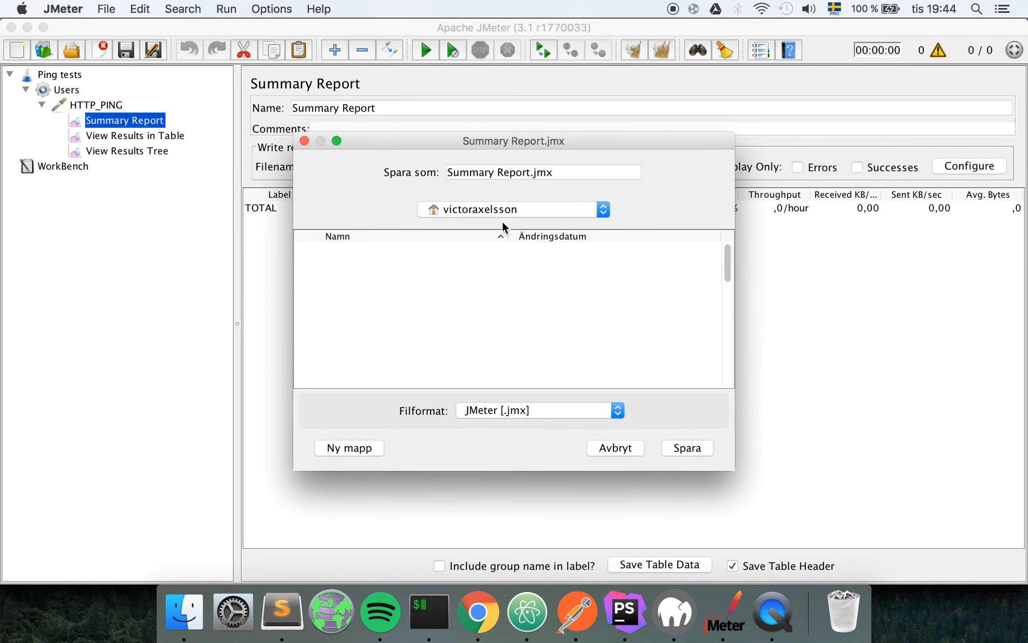
click(352, 309)
double_click(351, 309)
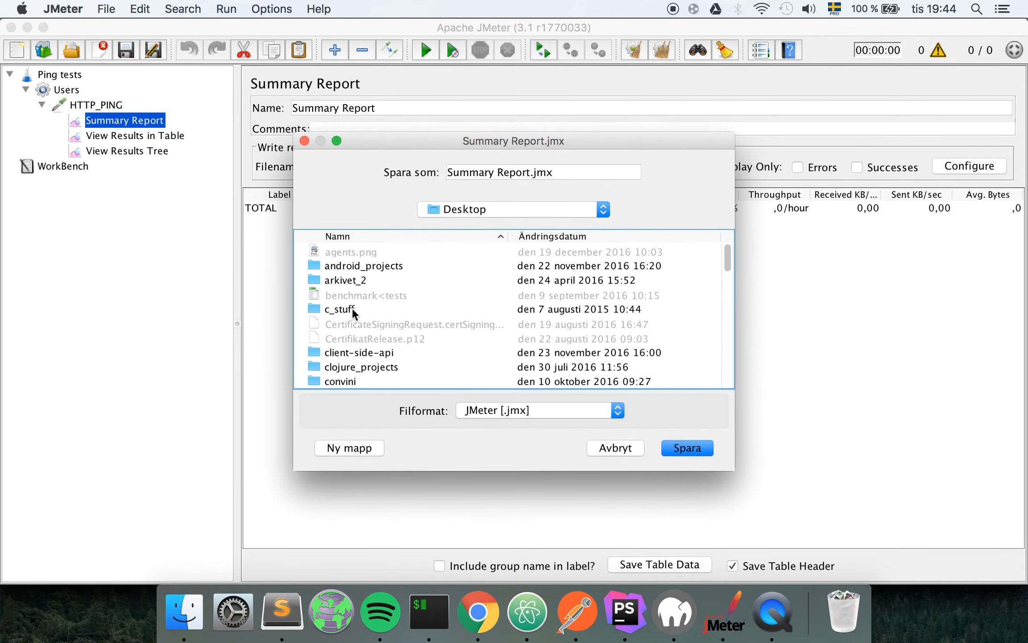
click(352, 309)
scroll(390, 331, down, 10)
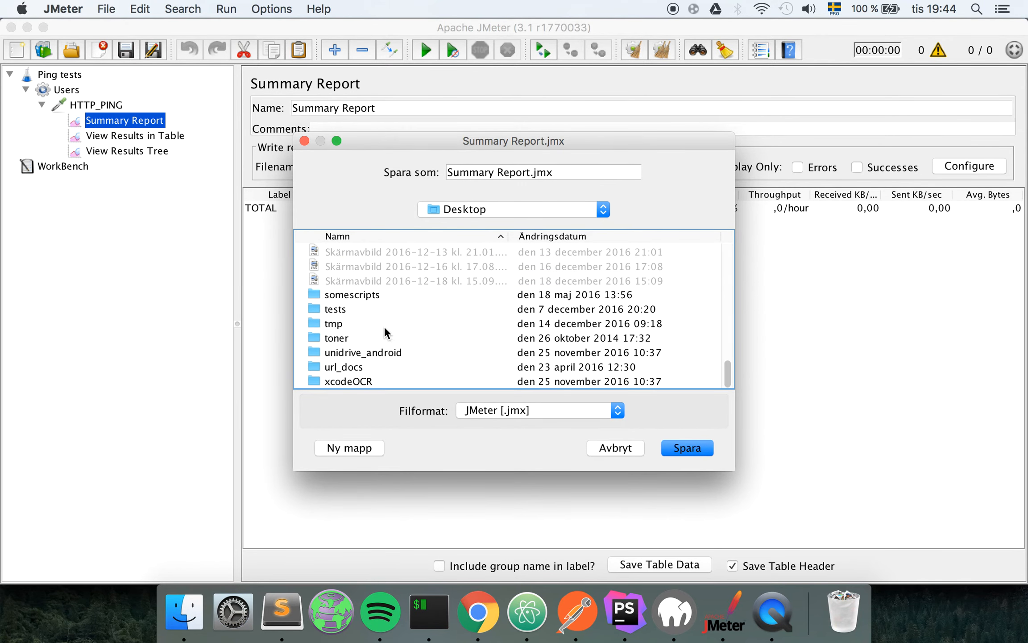
double_click(384, 324)
scroll(386, 327, down, 10)
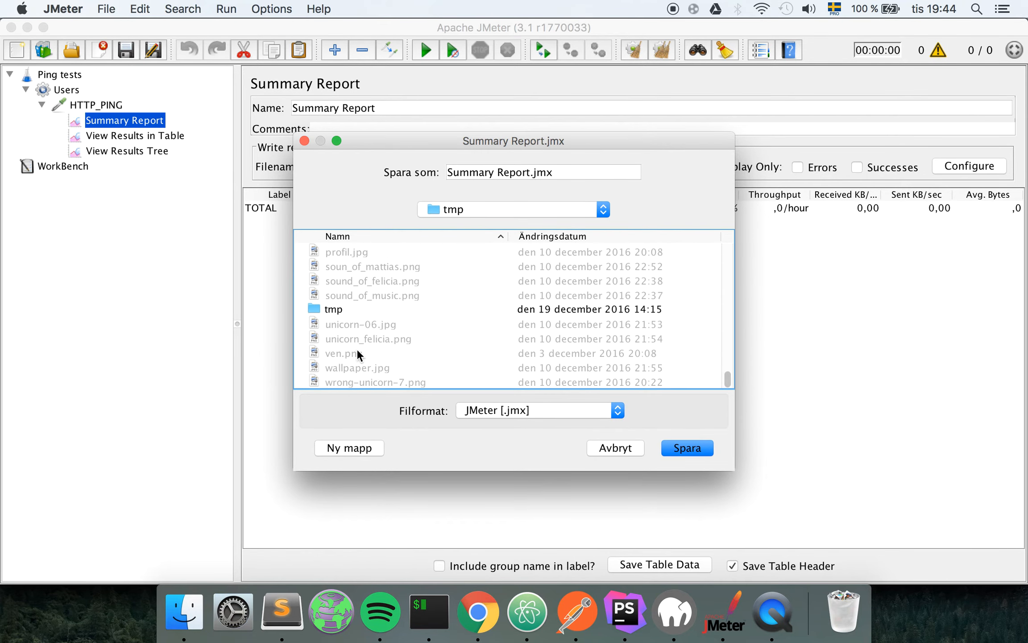
double_click(335, 309)
double_click(363, 279)
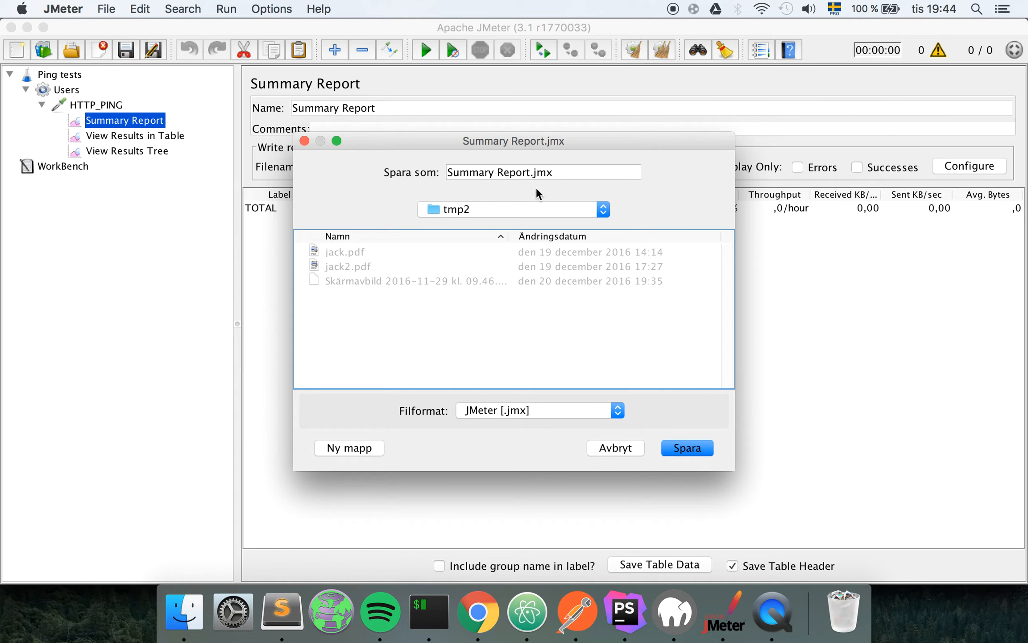
Name the test plan file first.jmx and save it in the tmp2 folder.
drag(530, 172, 241, 167)
double_click(469, 173)
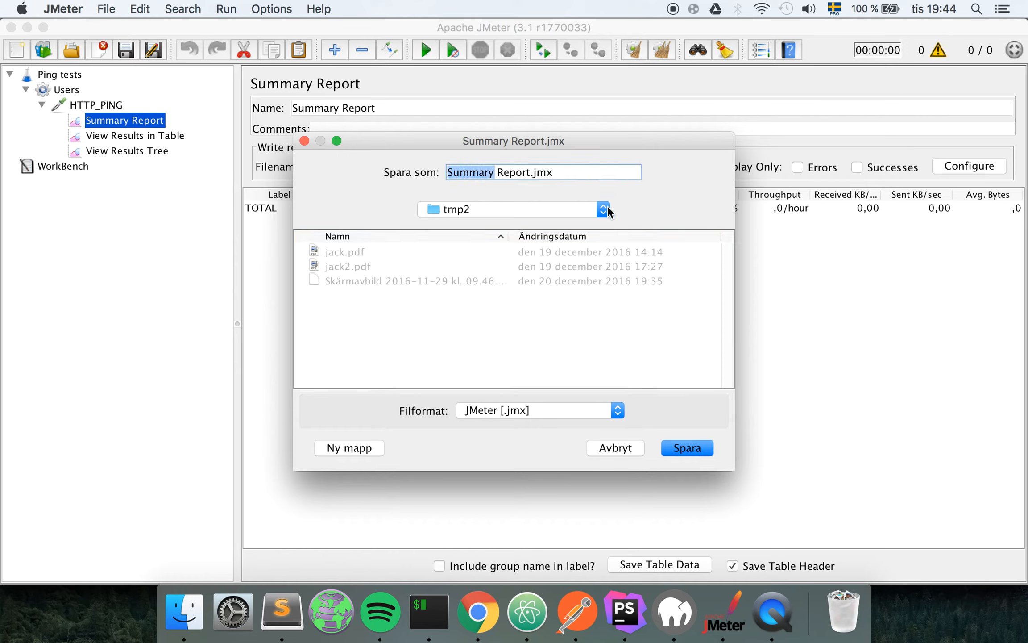
key(shift+Right)
key(shift+Right)
key(shift+Right)
key(shift+Right)
key(shift+Right)
key(shift+Right)
key(shift+Right)
text(first)
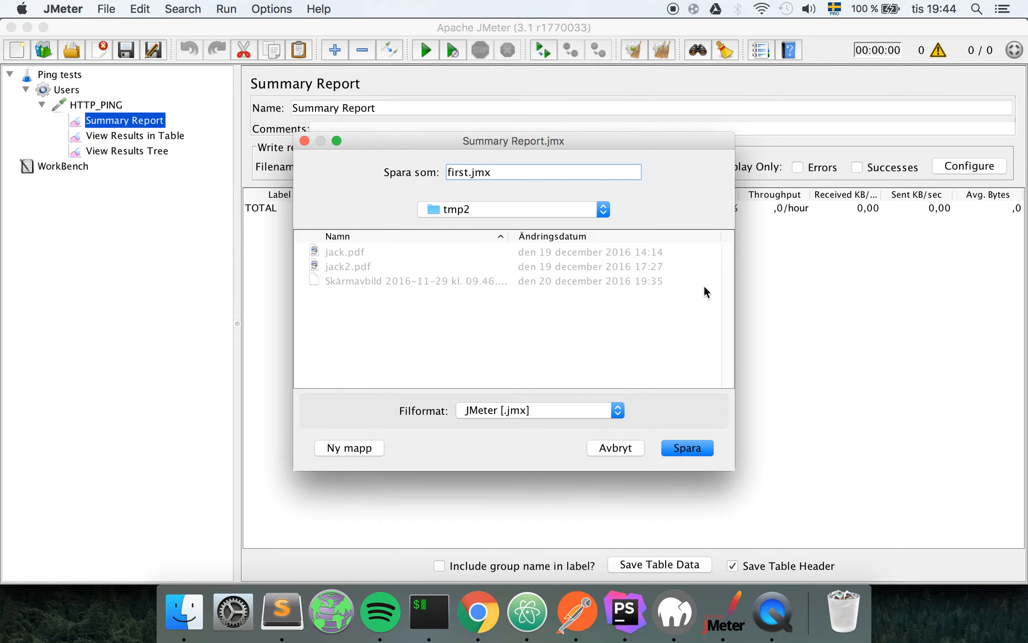
click(678, 448)
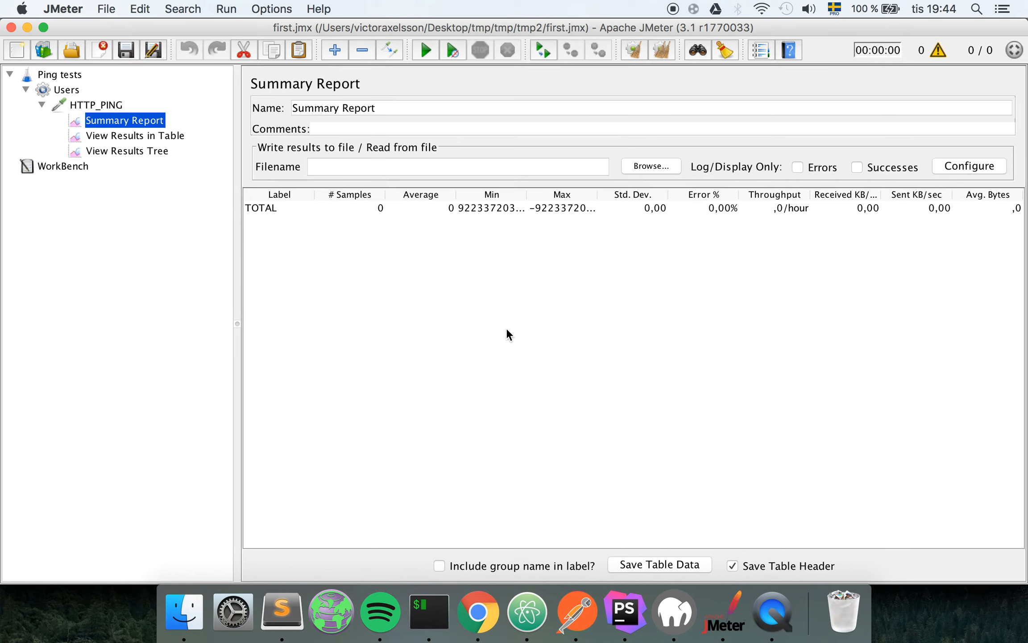
Run the saved test plan and check its results in the Summary Report and View Results Tree.
key(super+r)
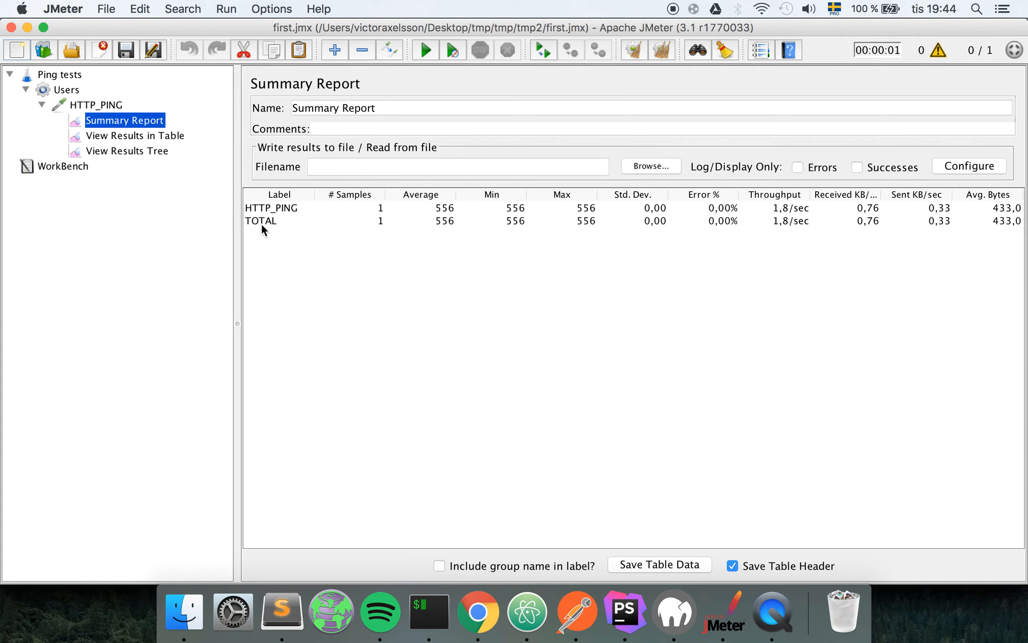
click(444, 209)
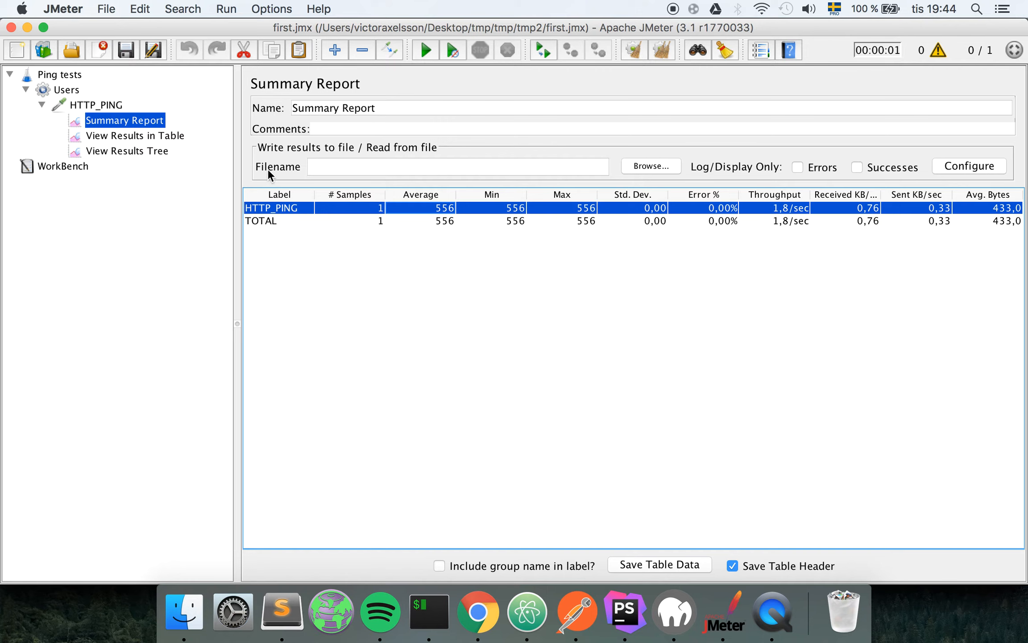
click(150, 150)
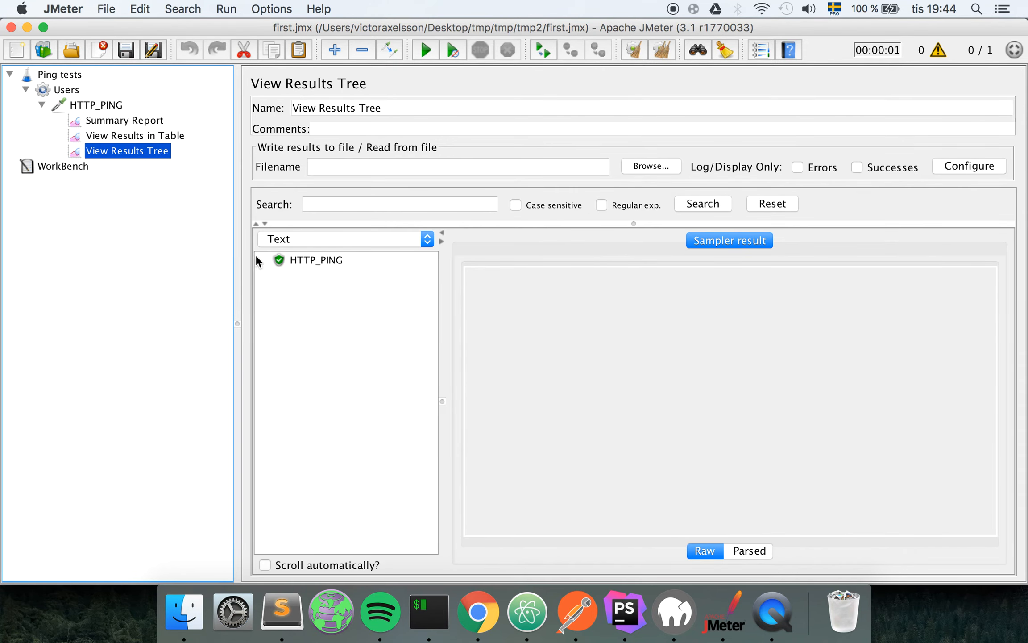
Review the HTTP_PING request settings and the number of threads in the Users thread group.
click(98, 107)
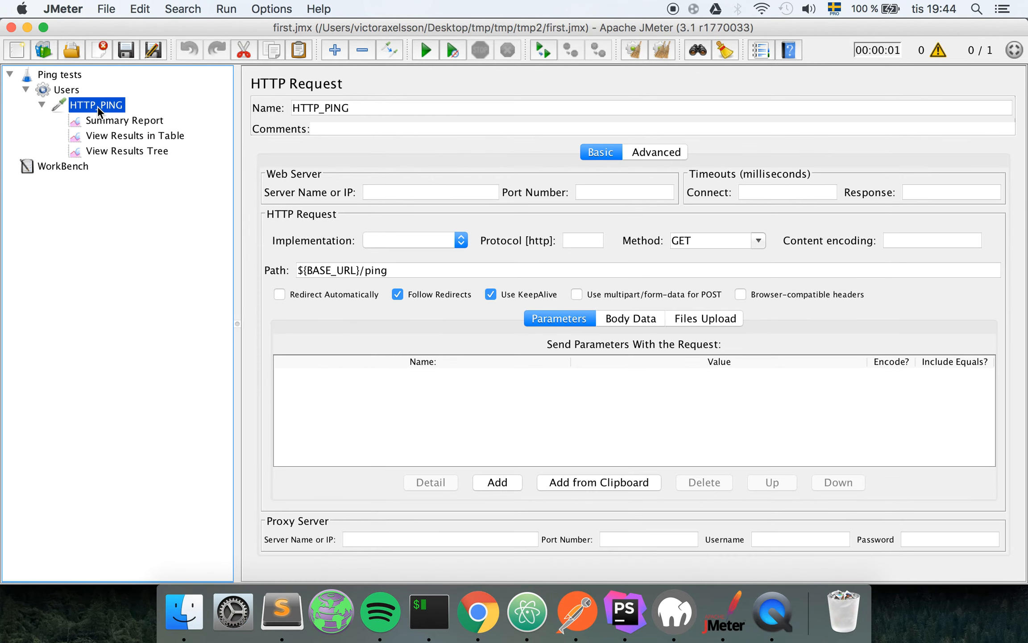
click(73, 92)
double_click(446, 206)
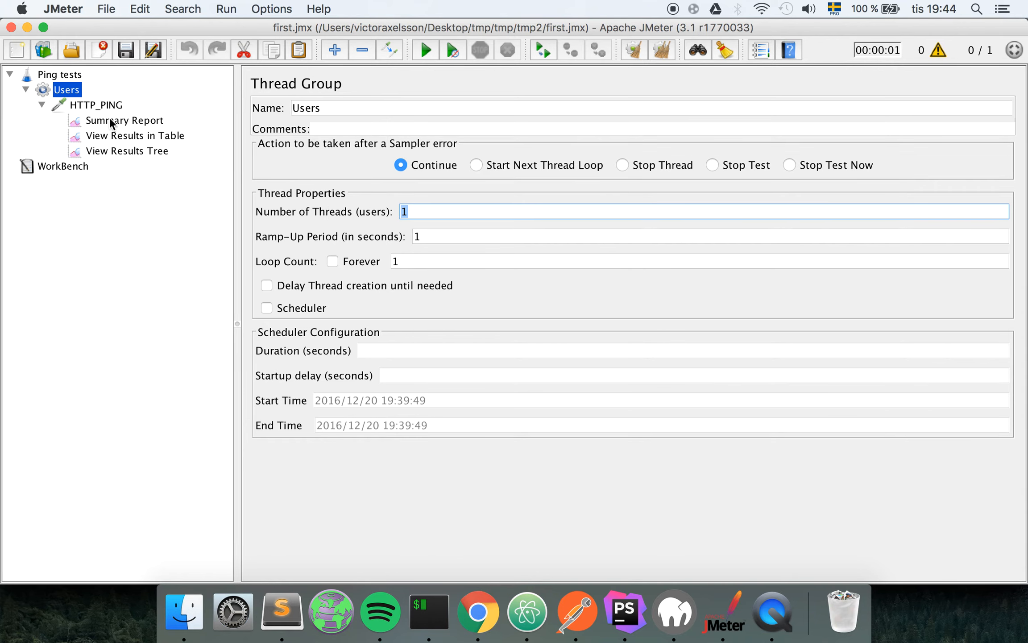
Examine the HTTP_PING sample's result details and response headers in the View Results Tree.
click(114, 152)
click(330, 260)
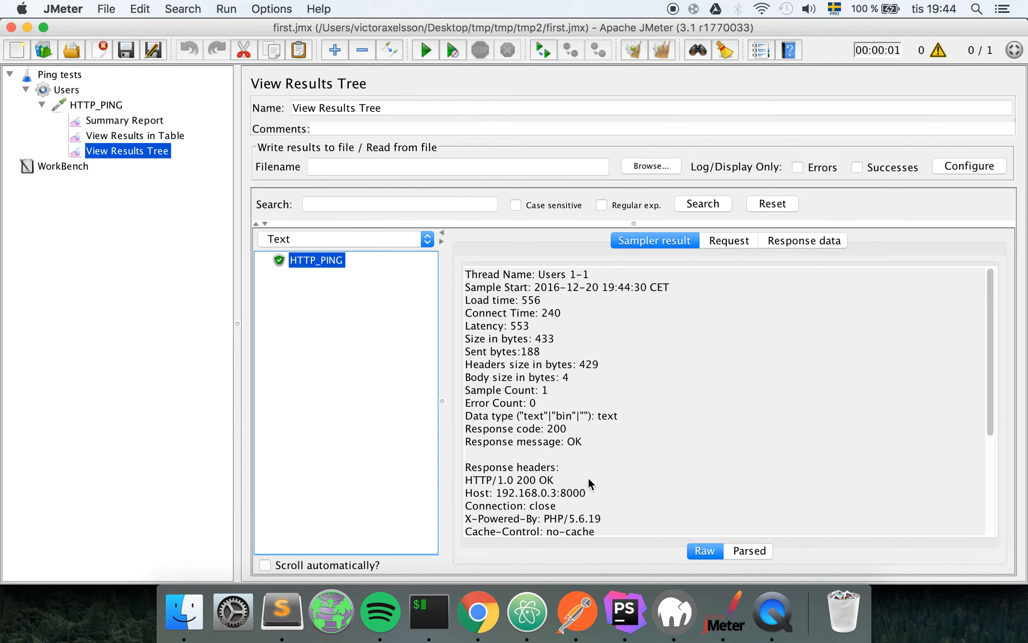
scroll(588, 477, down, 4)
scroll(589, 477, up, 4)
scroll(588, 477, down, 4)
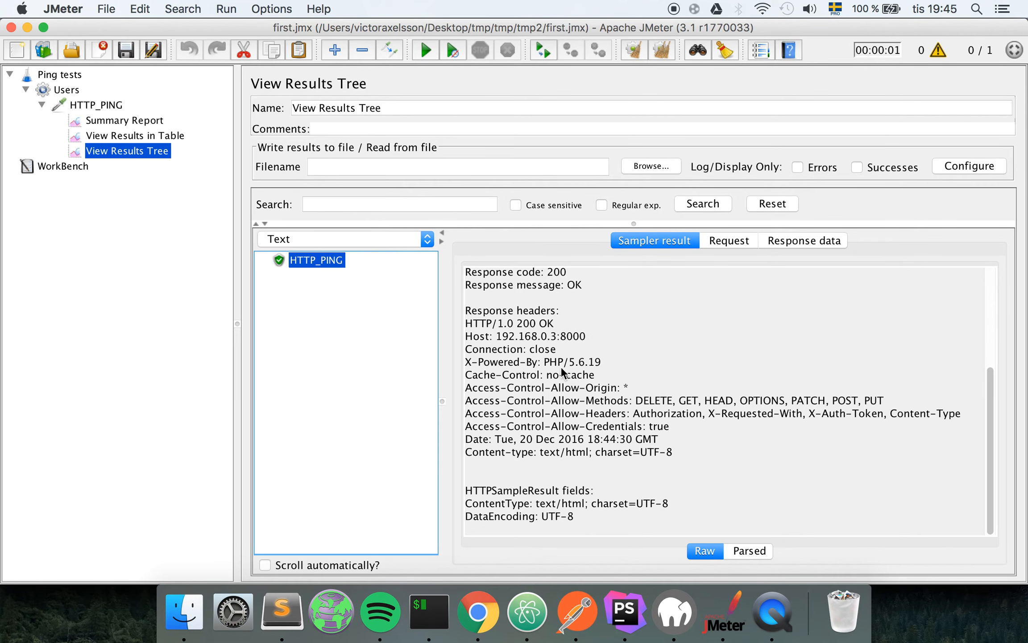
scroll(561, 366, up, 3)
double_click(533, 360)
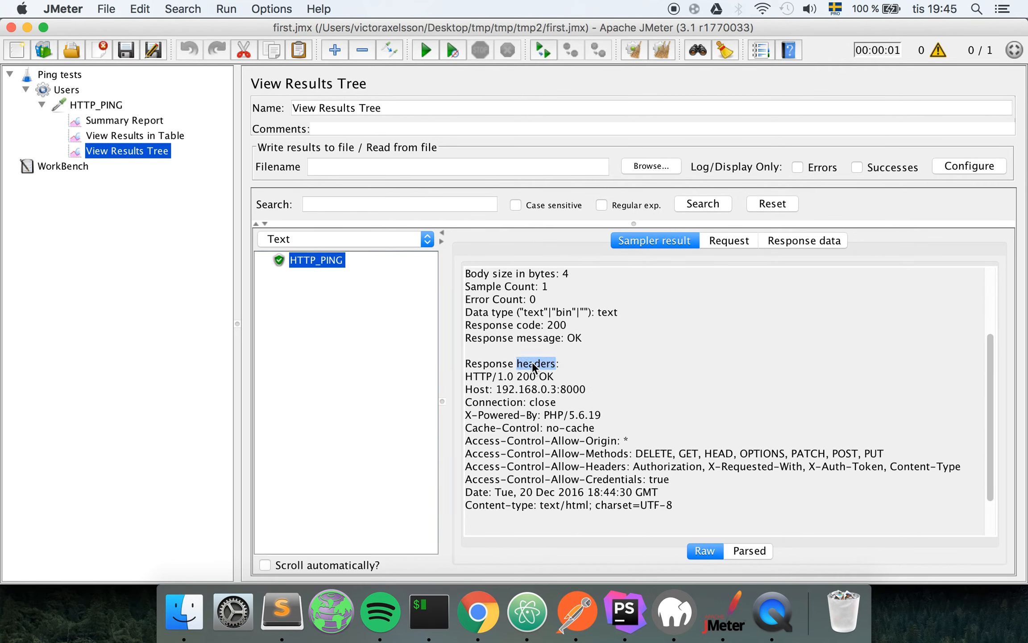
scroll(531, 362, down, 1)
scroll(532, 333, up, 3)
scroll(580, 402, down, 4)
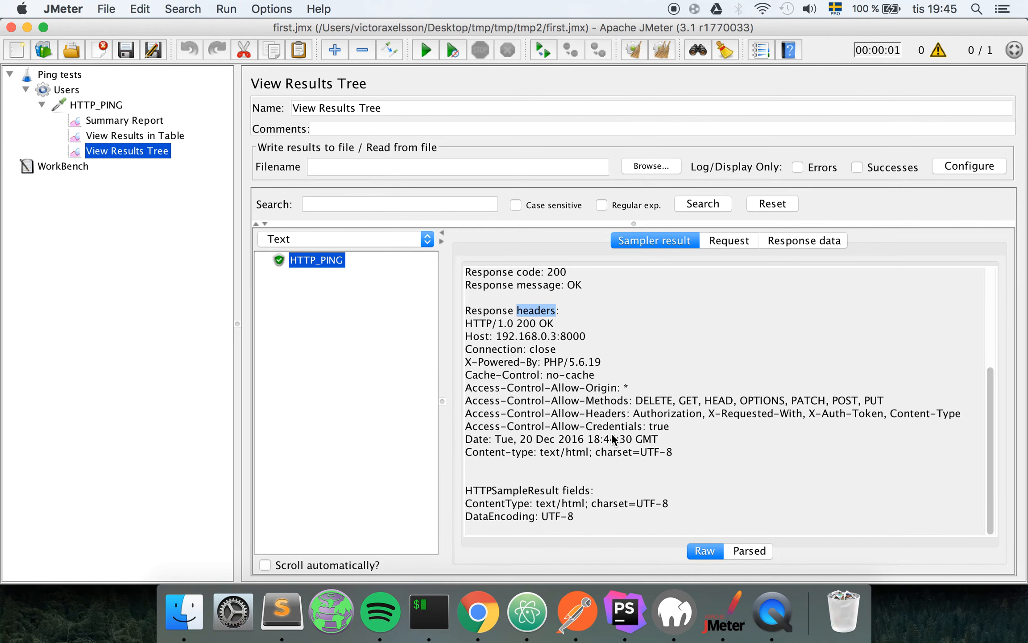
Inspect the HTTP_PING sample's request URL and headers, and return to the start of its sampler result.
click(730, 237)
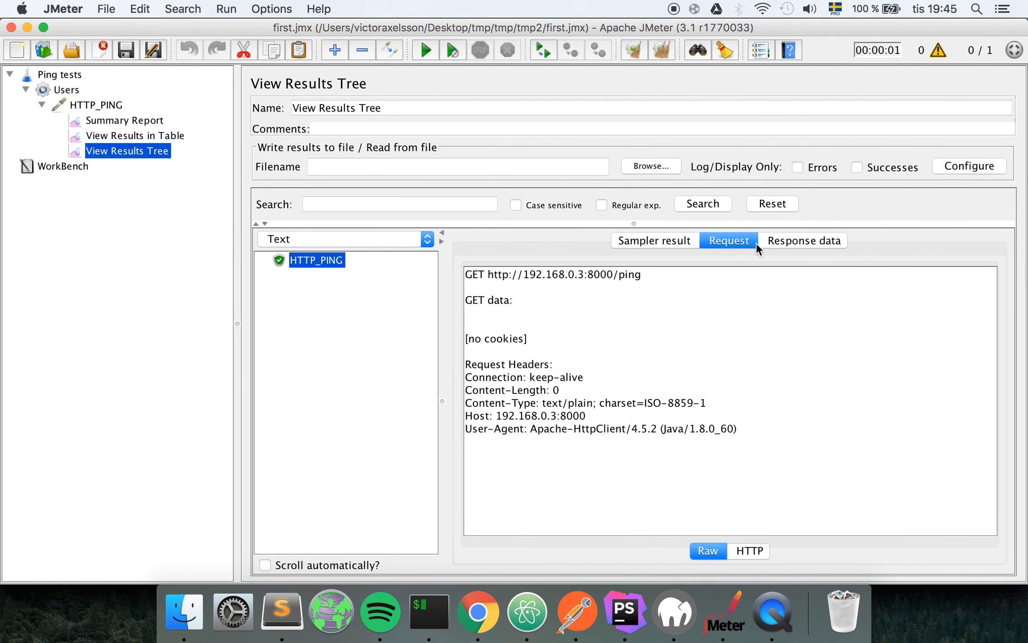
drag(764, 432, 700, 262)
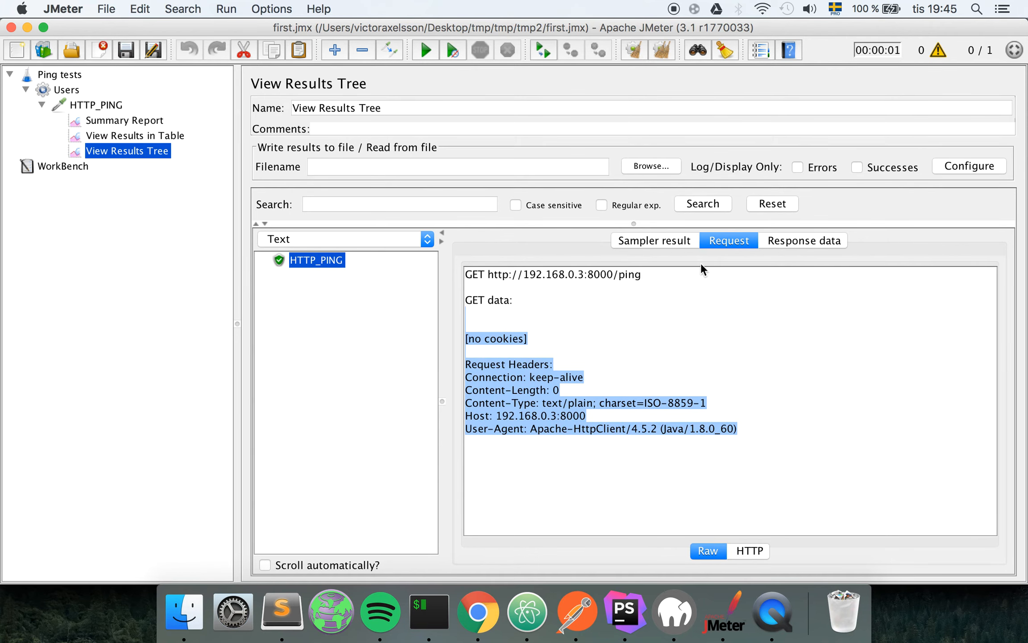
click(657, 234)
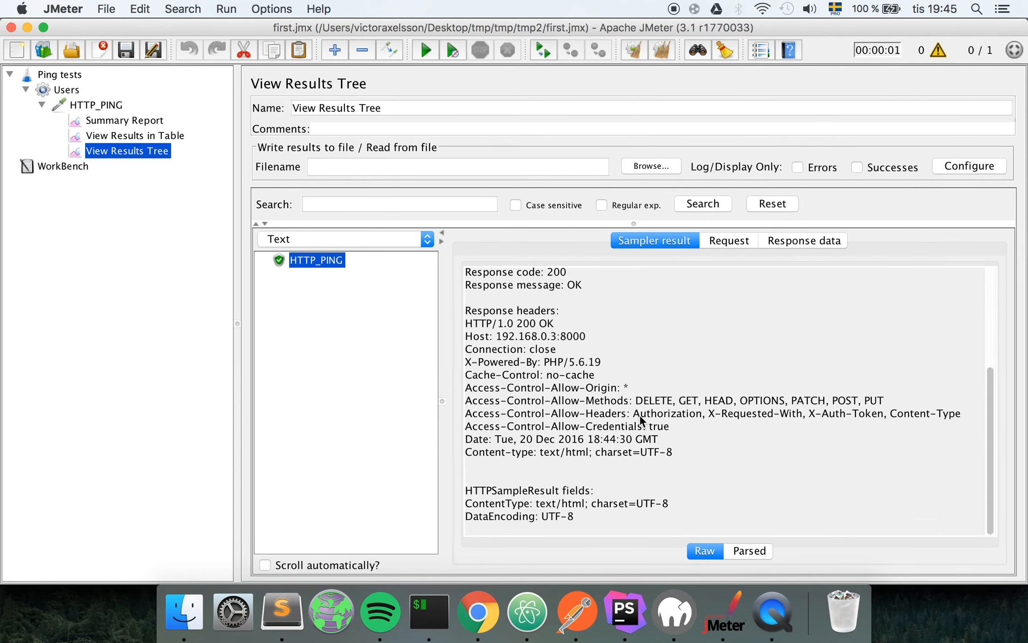
scroll(641, 419, up, 4)
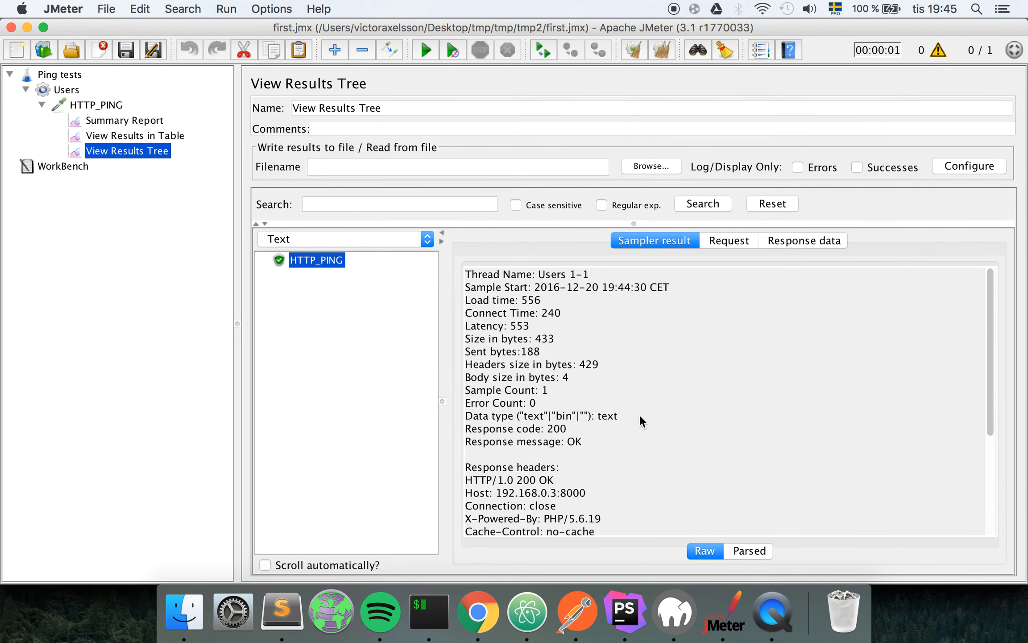
Check the HTTP_PING sample's response data, and rerun the test to view the second sample's response.
click(795, 238)
click(608, 321)
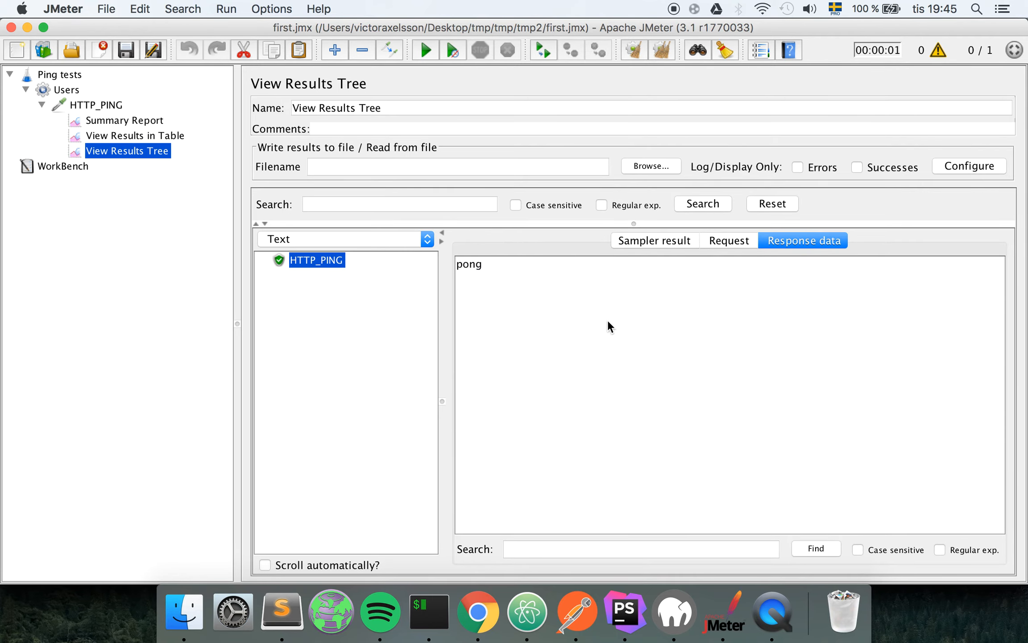
click(370, 328)
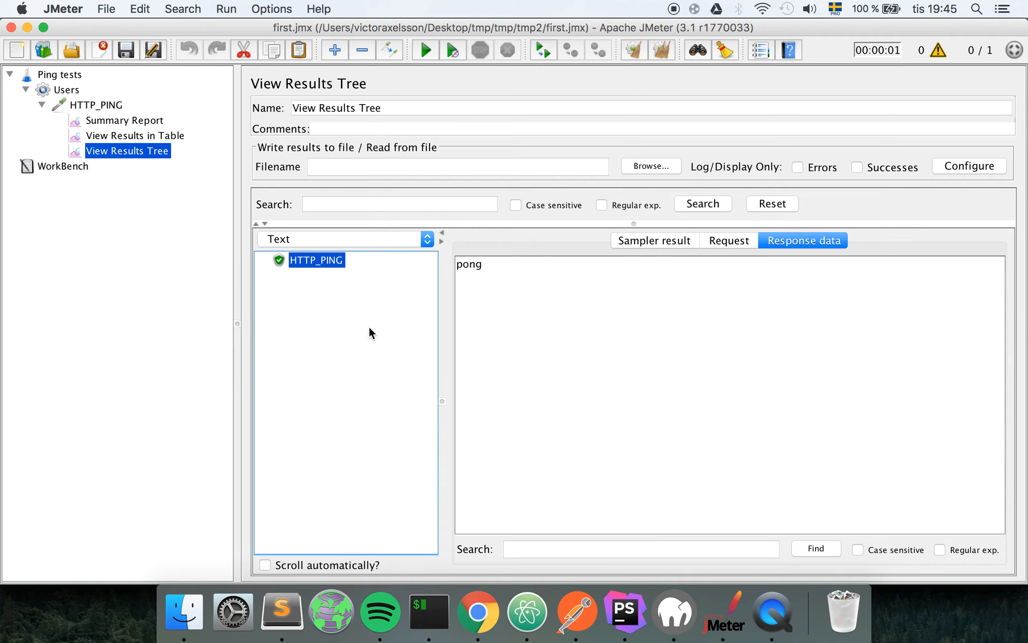
click(602, 310)
click(424, 44)
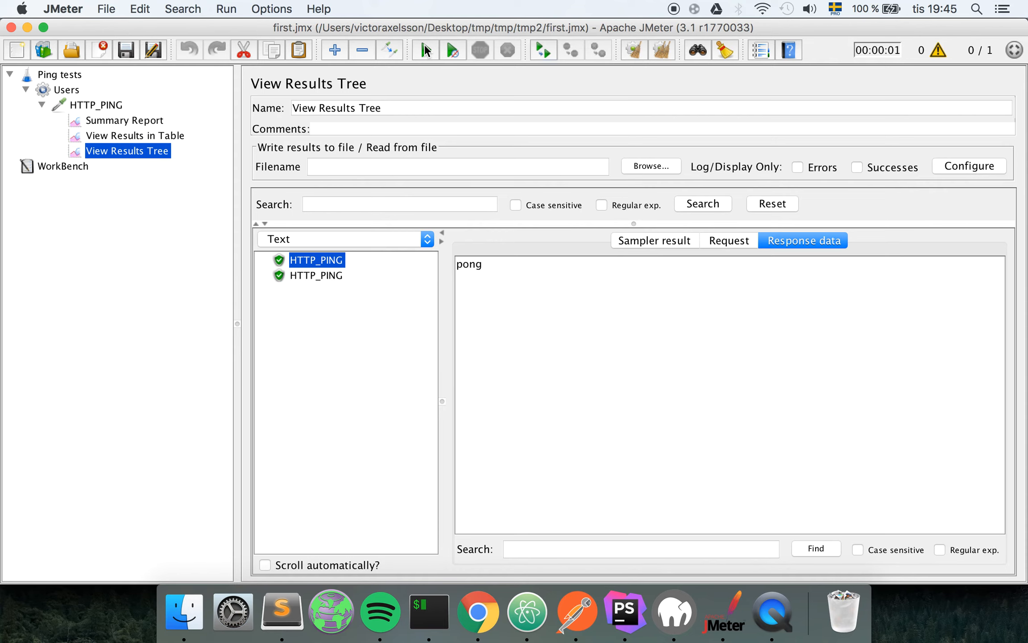
click(322, 273)
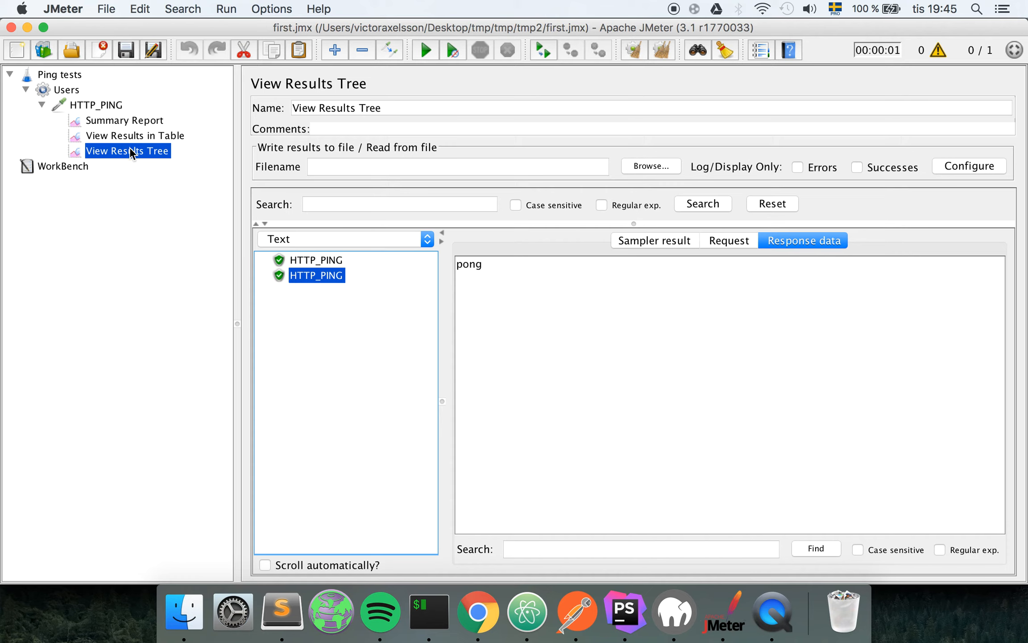
Clear all test results and rerun the test with the Summary Report open.
click(196, 9)
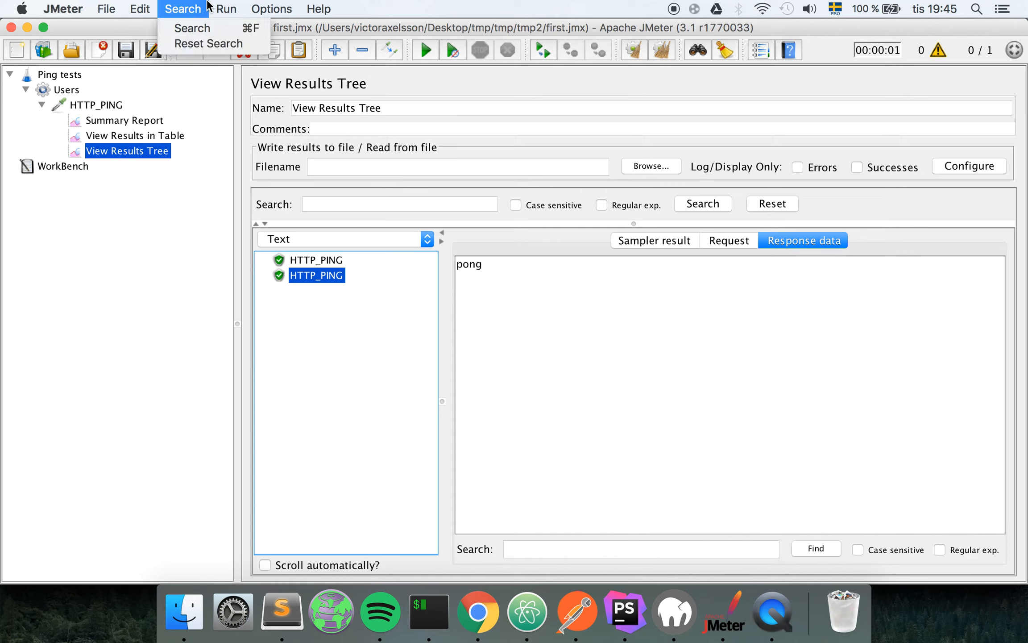
mouse_move(225, 7)
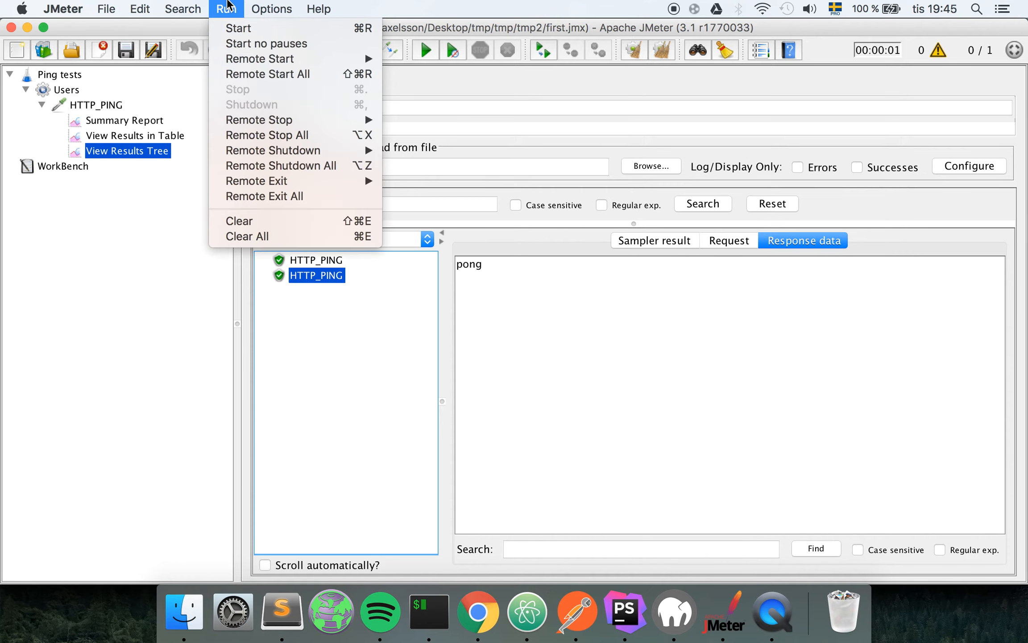
click(262, 236)
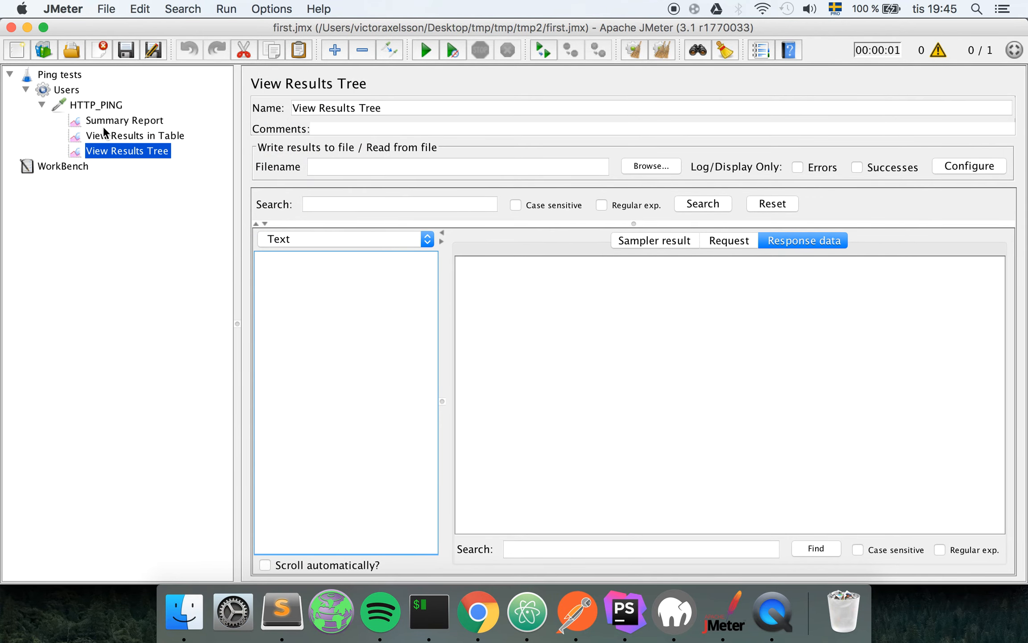
click(119, 133)
click(115, 121)
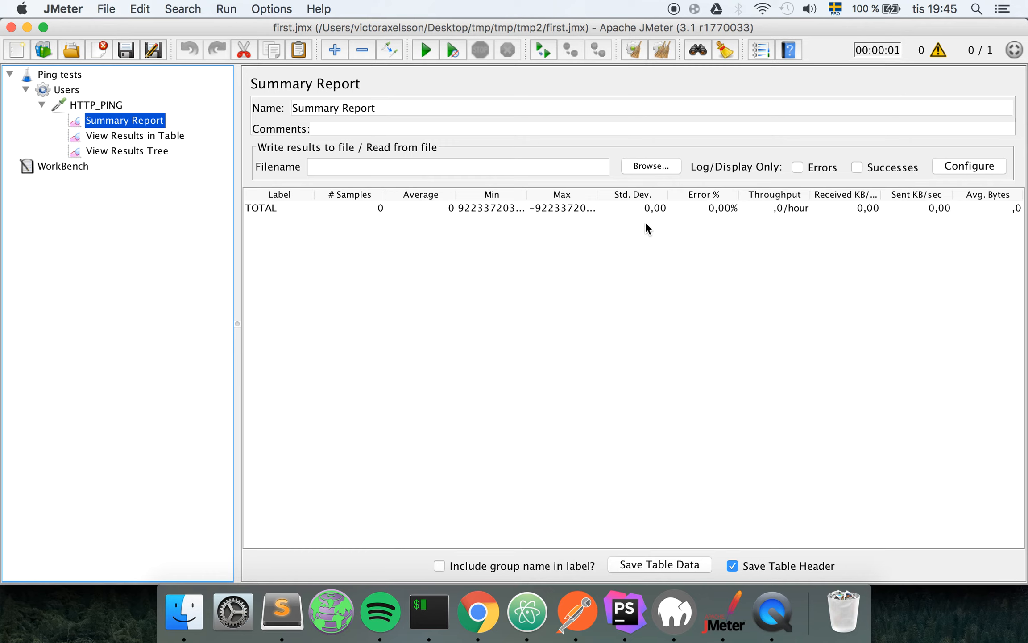
click(424, 50)
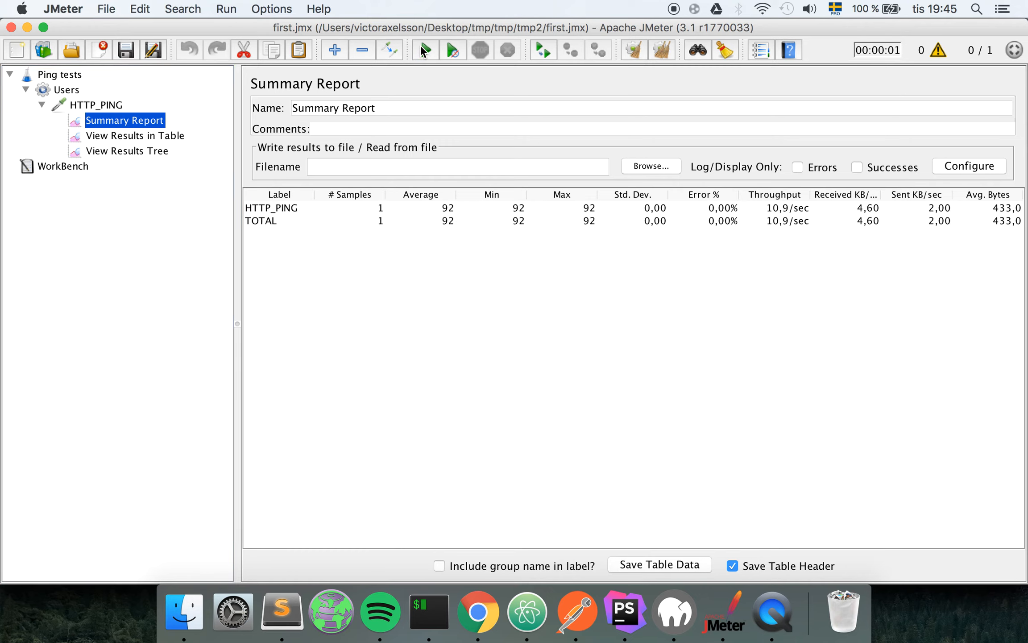
Compare the average values in the HTTP_PING and TOTAL rows of the Summary Report.
click(433, 208)
click(432, 216)
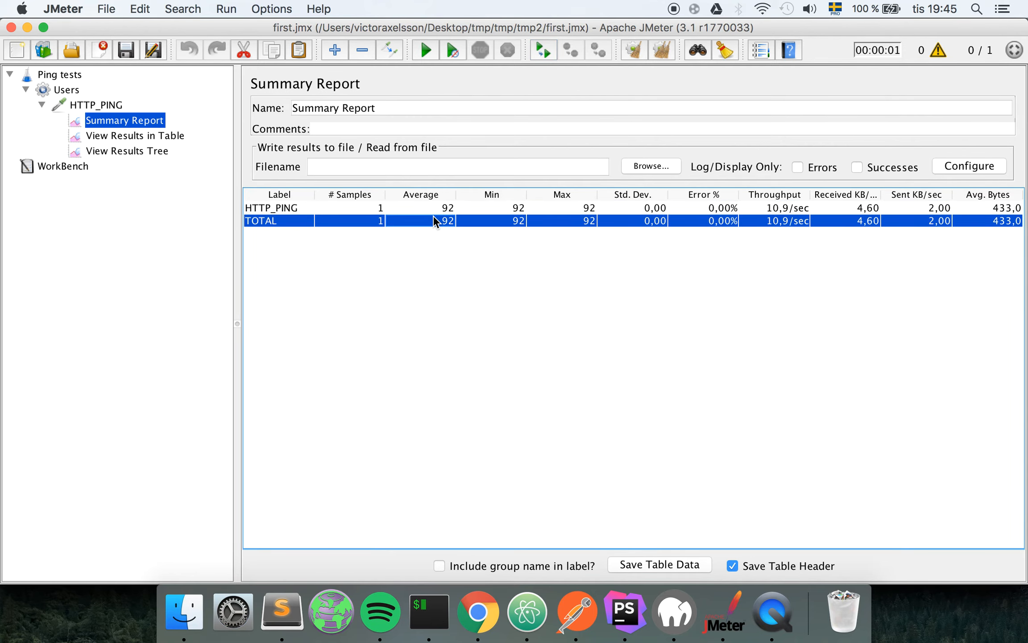
click(434, 209)
click(433, 222)
click(430, 208)
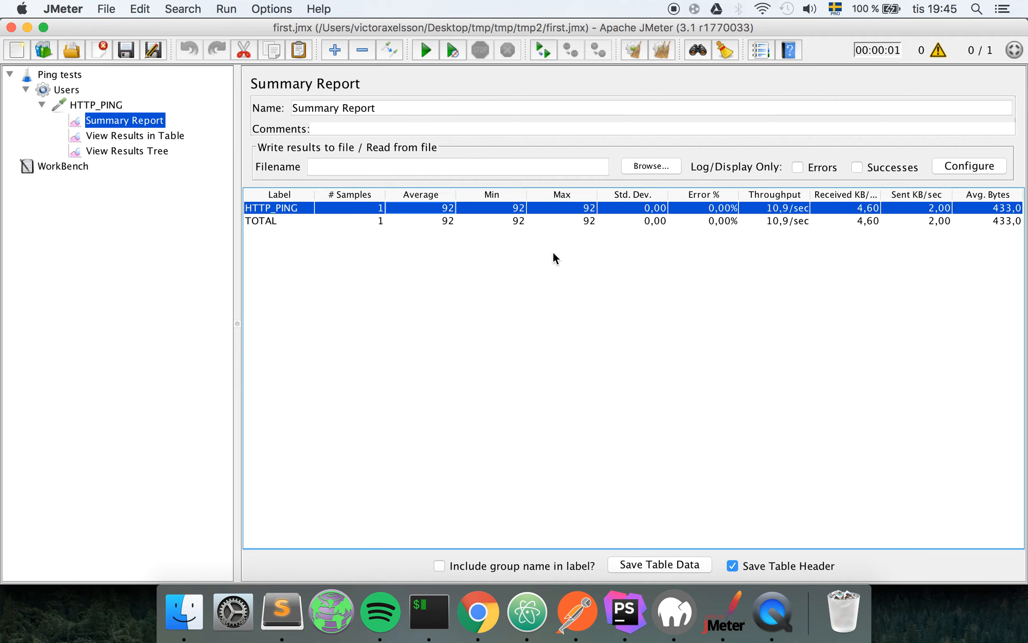
Set the Users thread group's number of threads to 100.
click(66, 90)
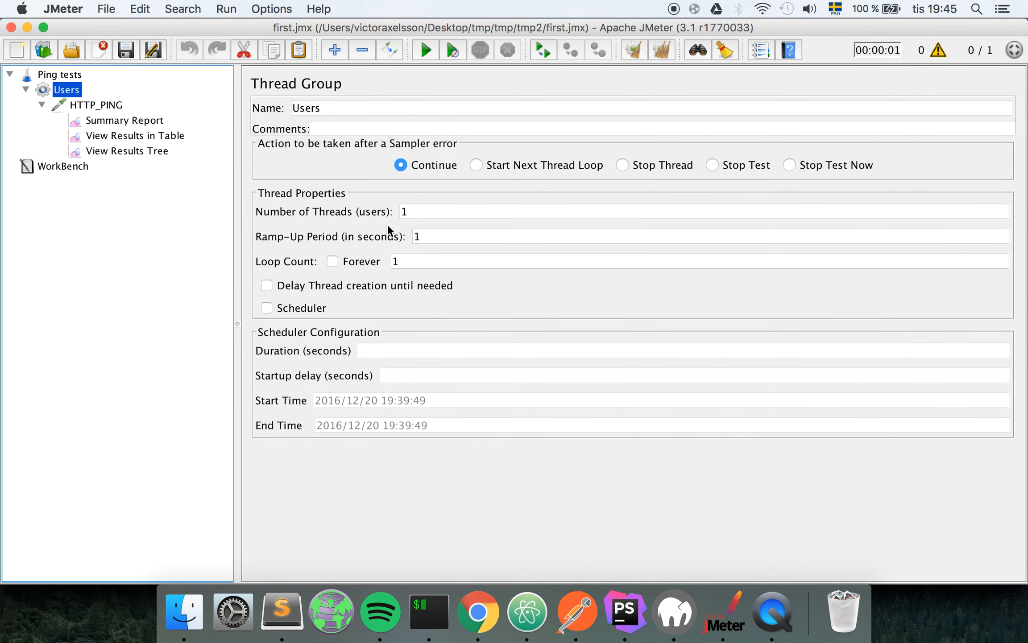
click(431, 213)
text(00)
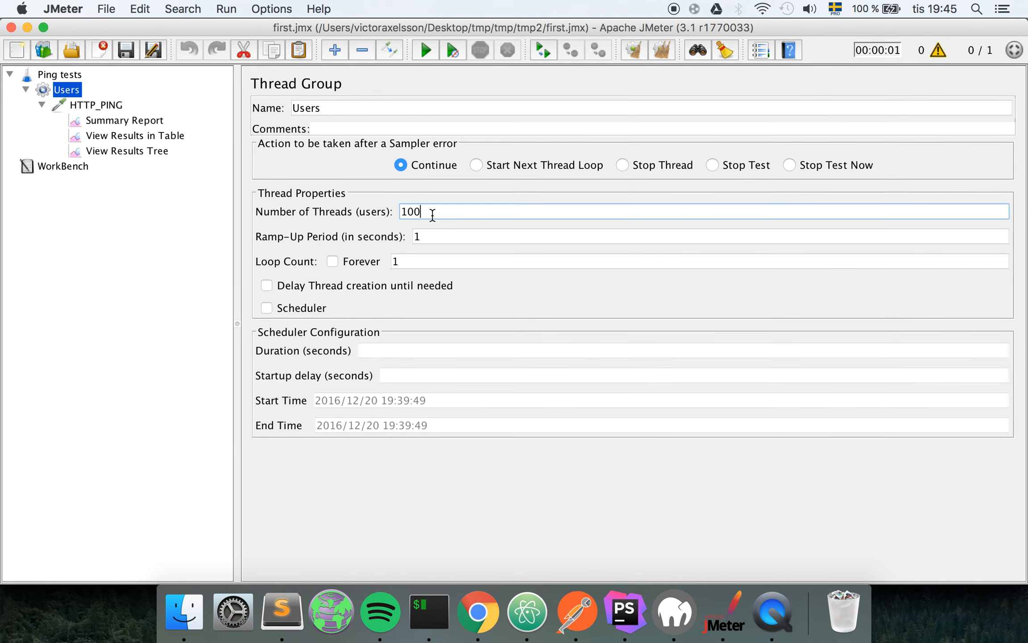
click(452, 236)
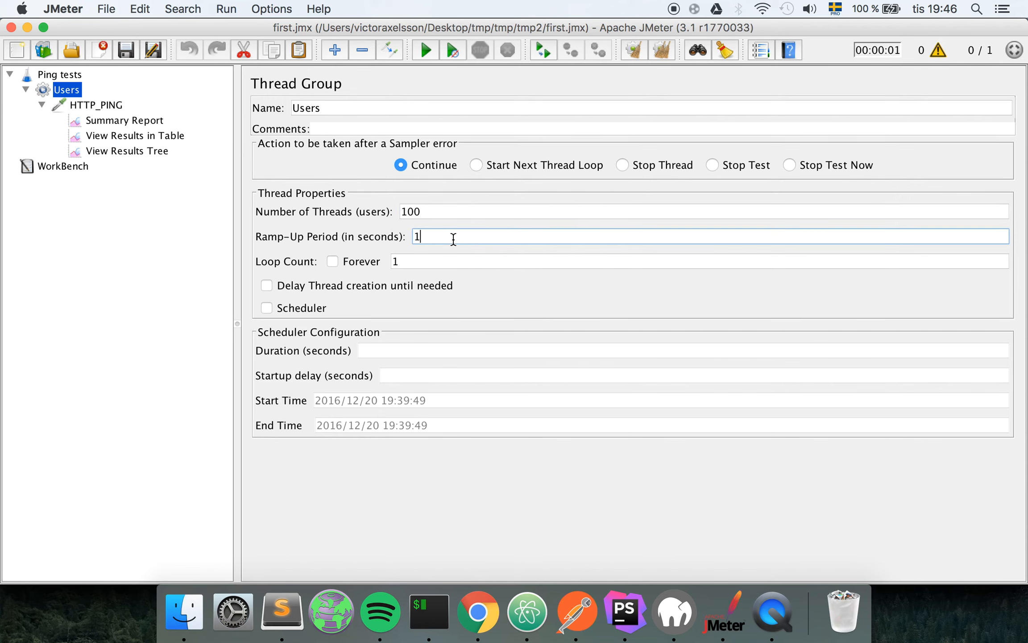
Clear all previous results and run the test with the View Results Tree open.
click(135, 119)
click(236, 11)
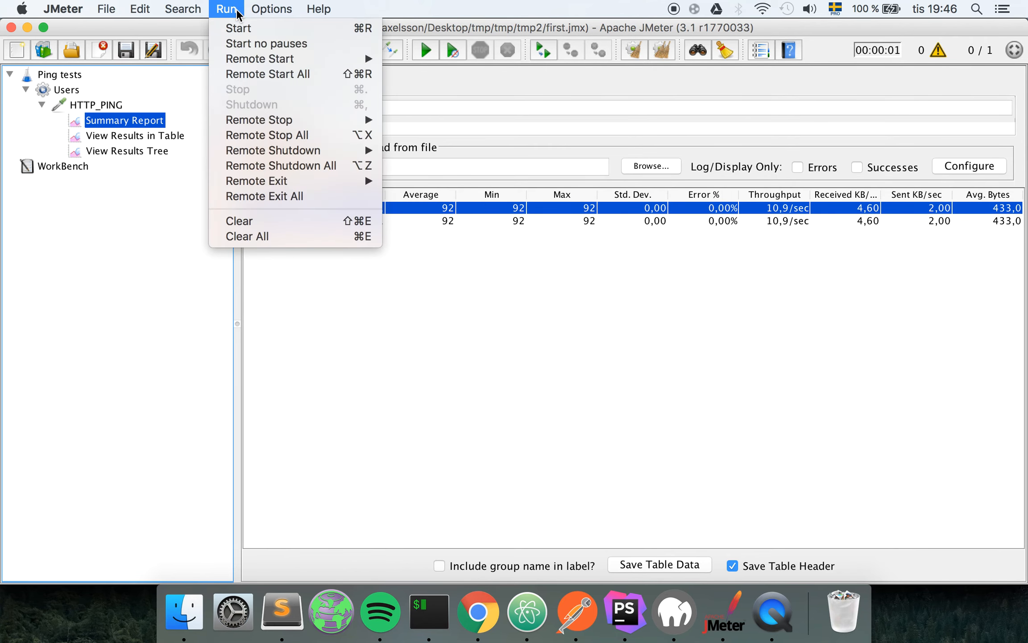
click(269, 237)
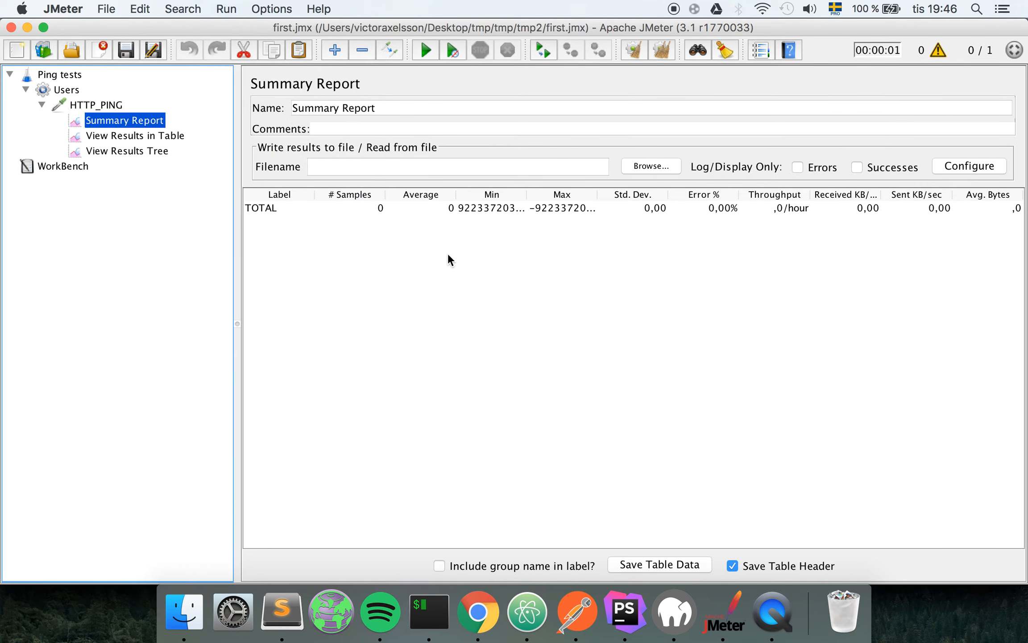
click(166, 150)
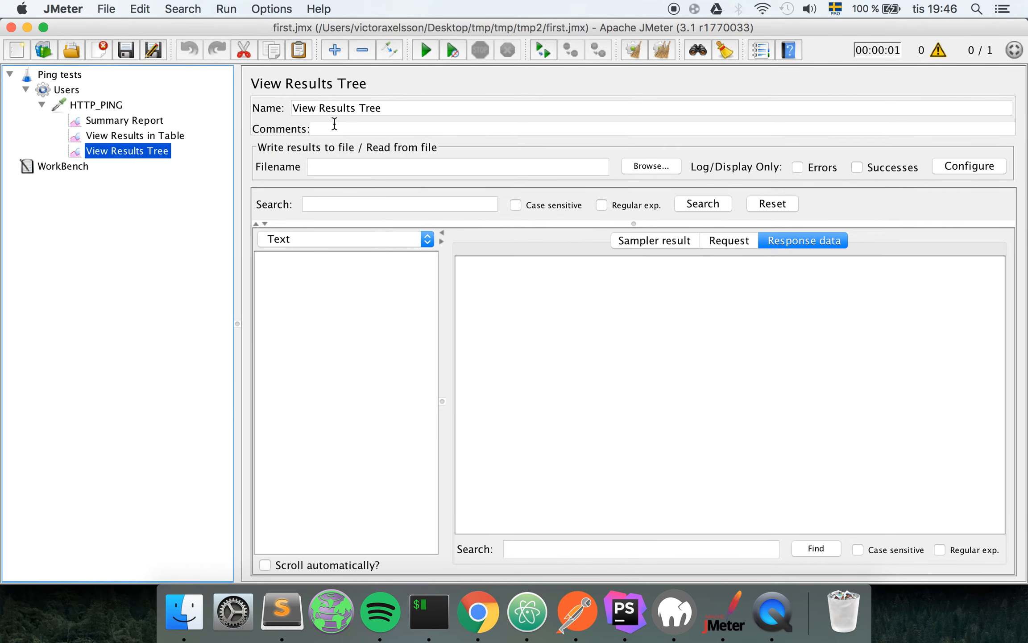
click(423, 51)
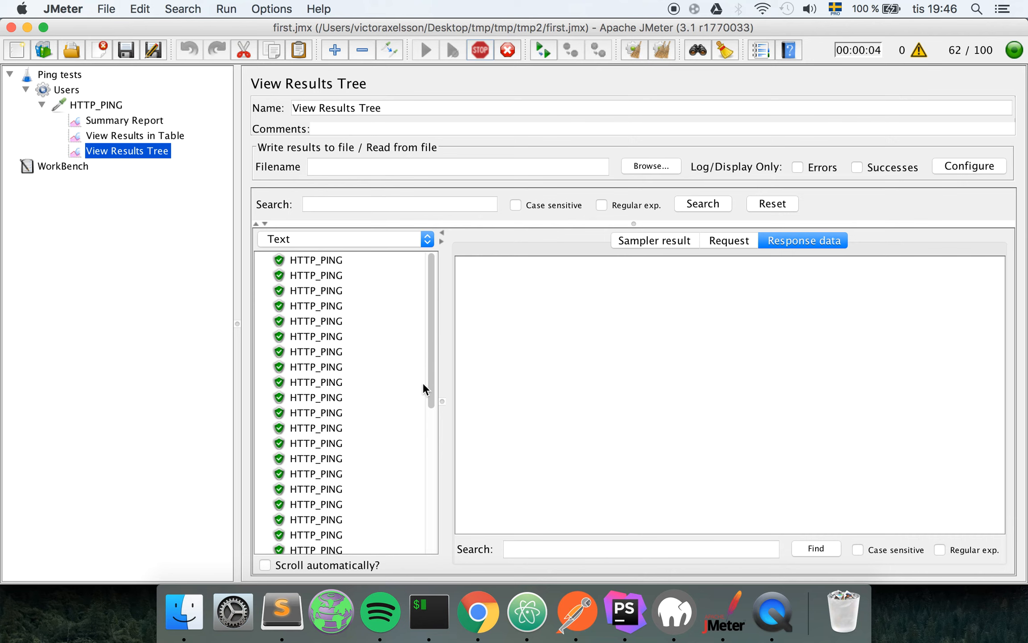
Examine the sample times, status and latency of the individual requests in View Results in Table.
click(150, 135)
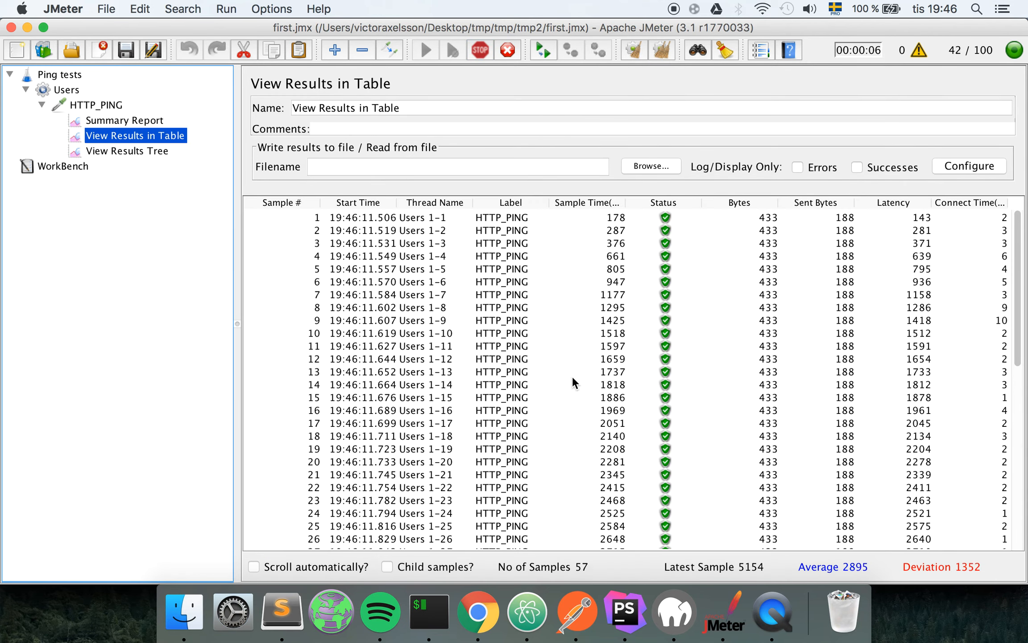
scroll(572, 375, down, 10)
scroll(572, 376, down, 6)
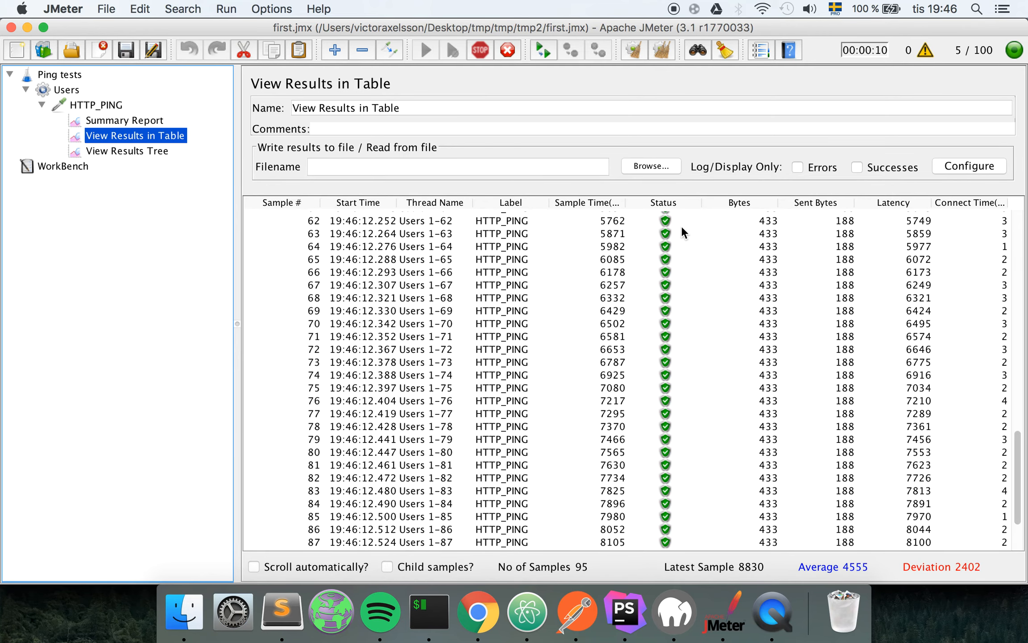
scroll(714, 464, down, 5)
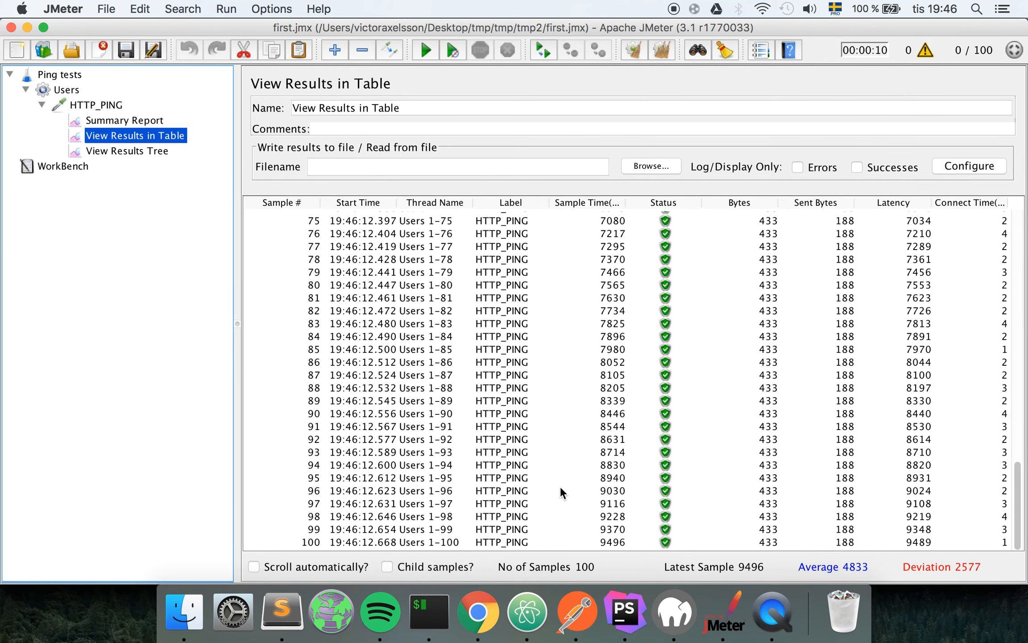
scroll(560, 486, up, 20)
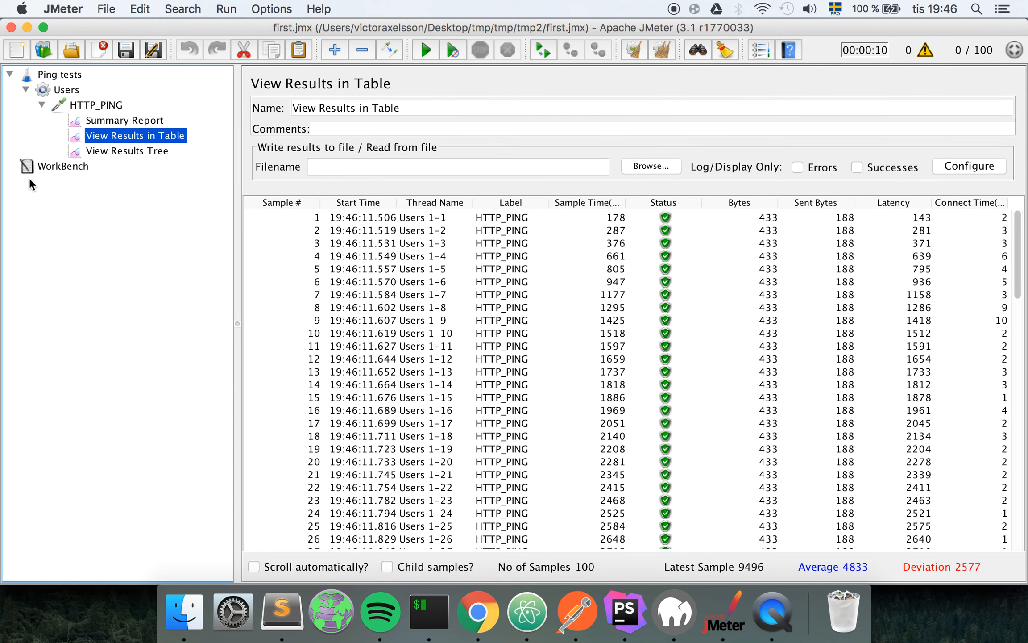
scroll(928, 422, down, 20)
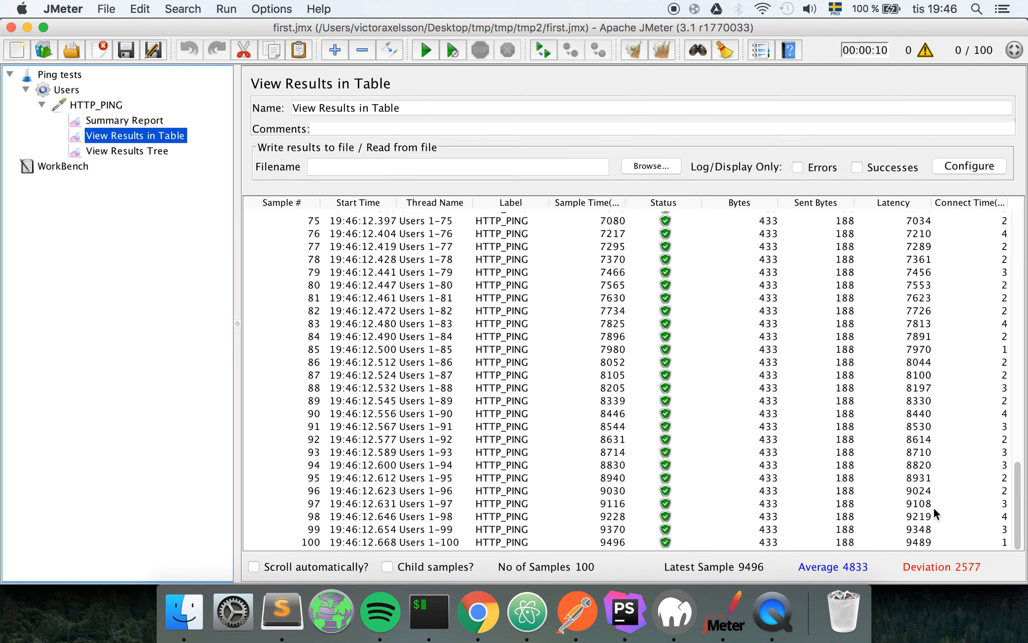
Check the 100-thread run's HTTP_PING and TOTAL averages in the Summary Report.
click(104, 124)
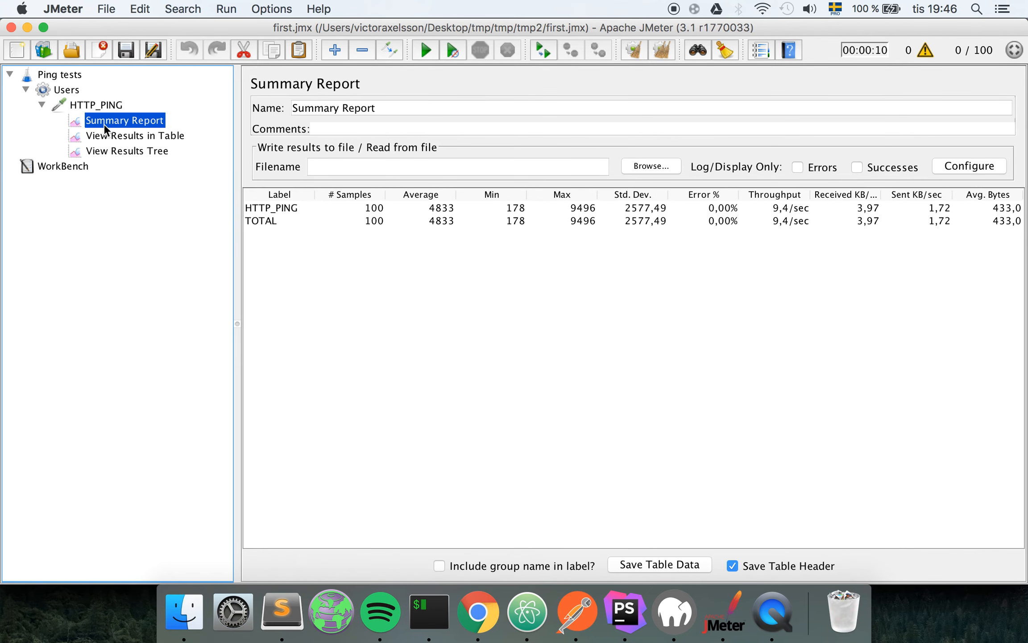
click(423, 207)
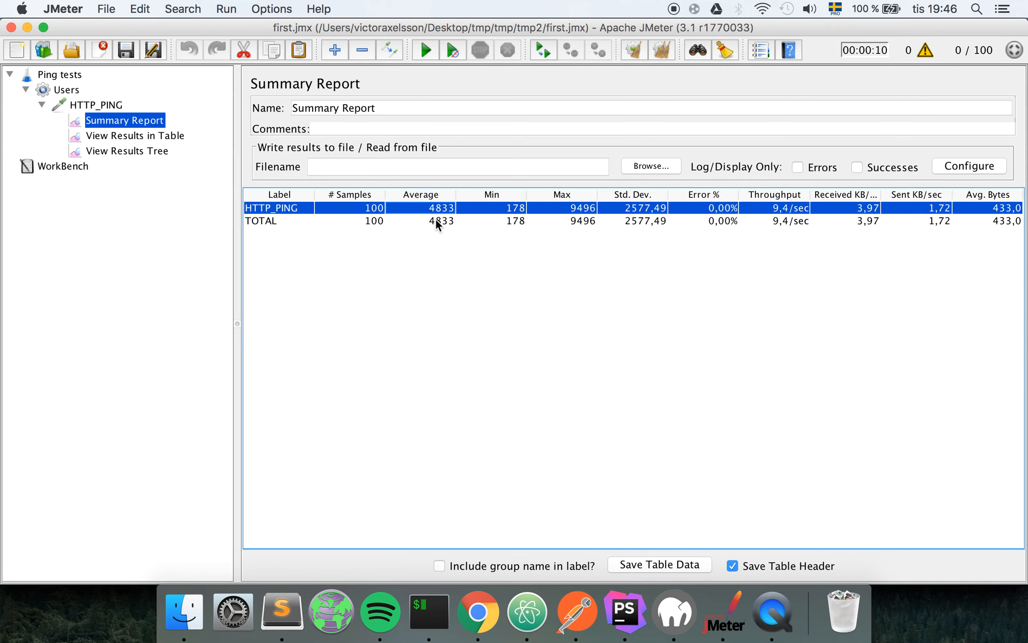
click(428, 222)
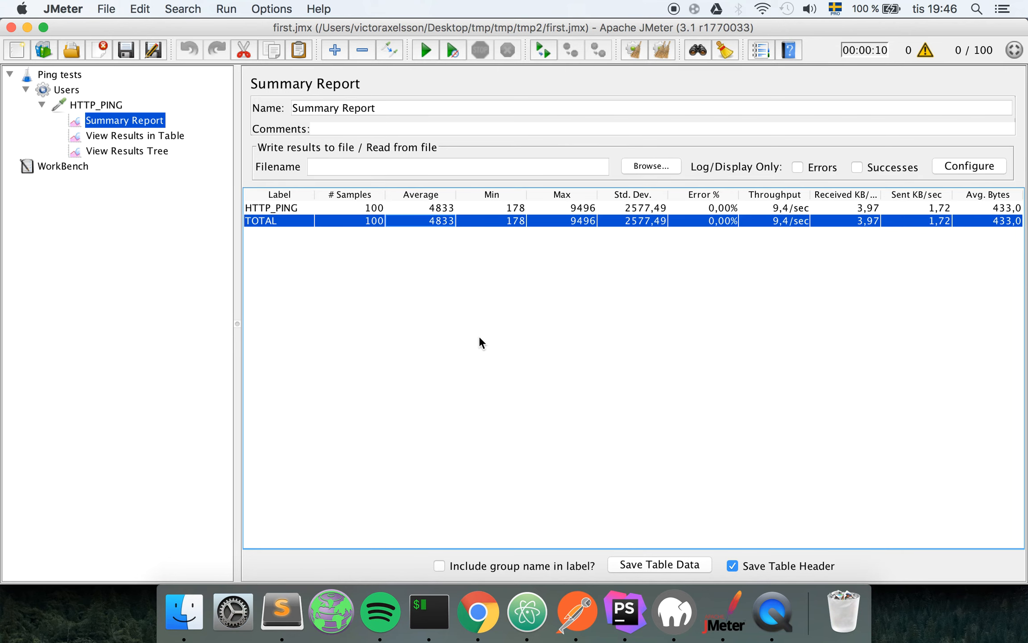
Set the Users thread group's number of threads to 1000 and clear all test results.
click(94, 100)
click(67, 90)
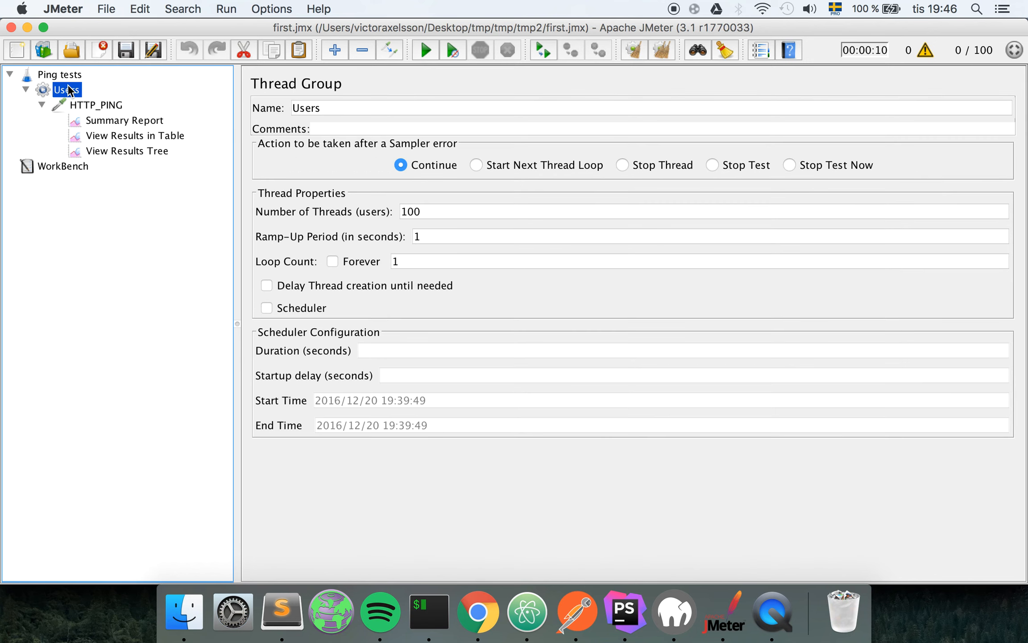
click(468, 212)
text(0)
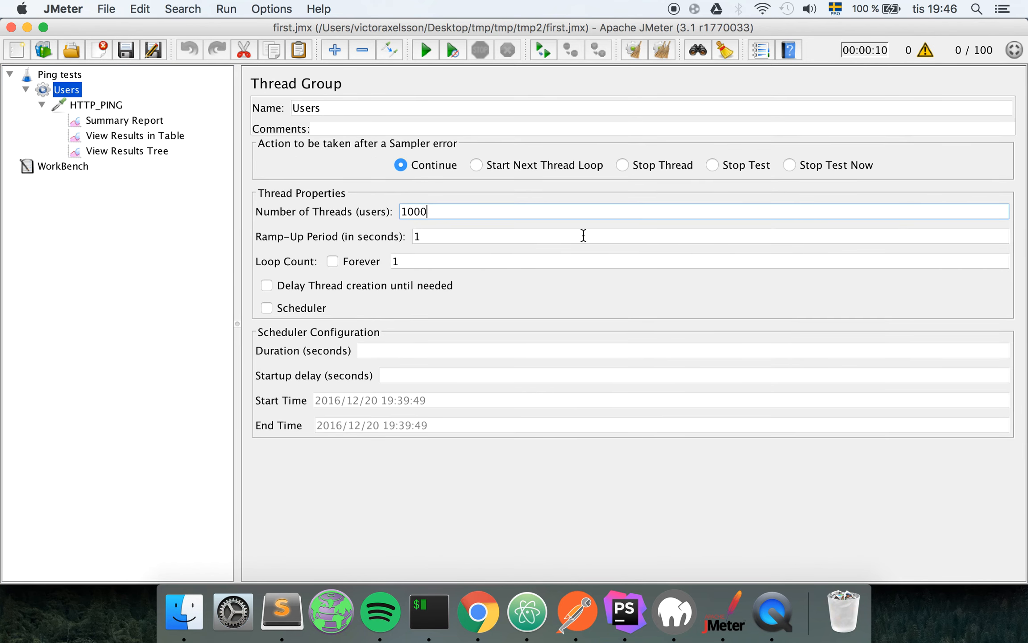
click(226, 9)
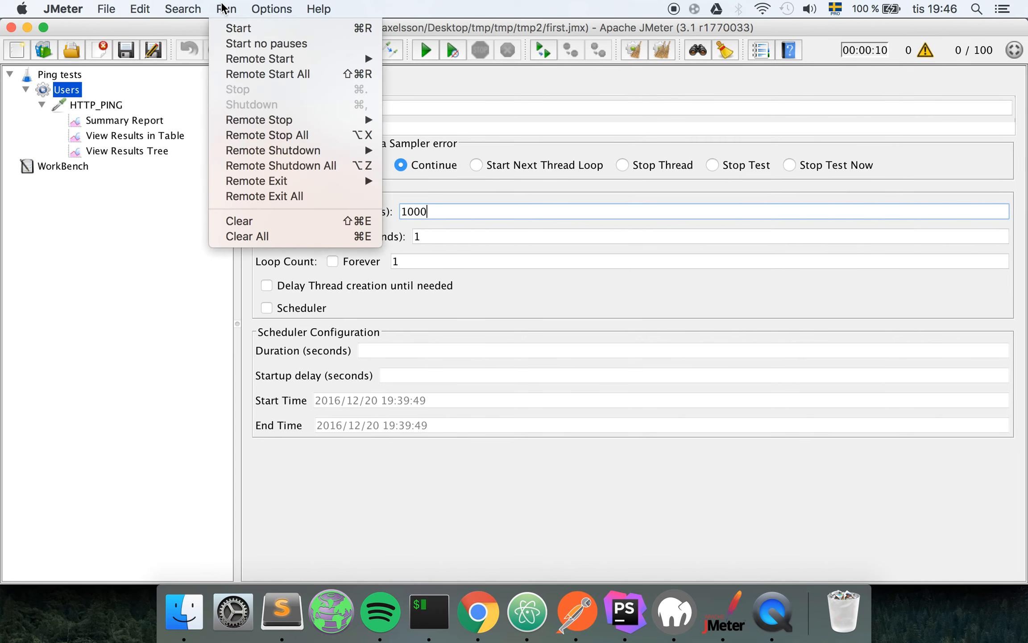
click(281, 234)
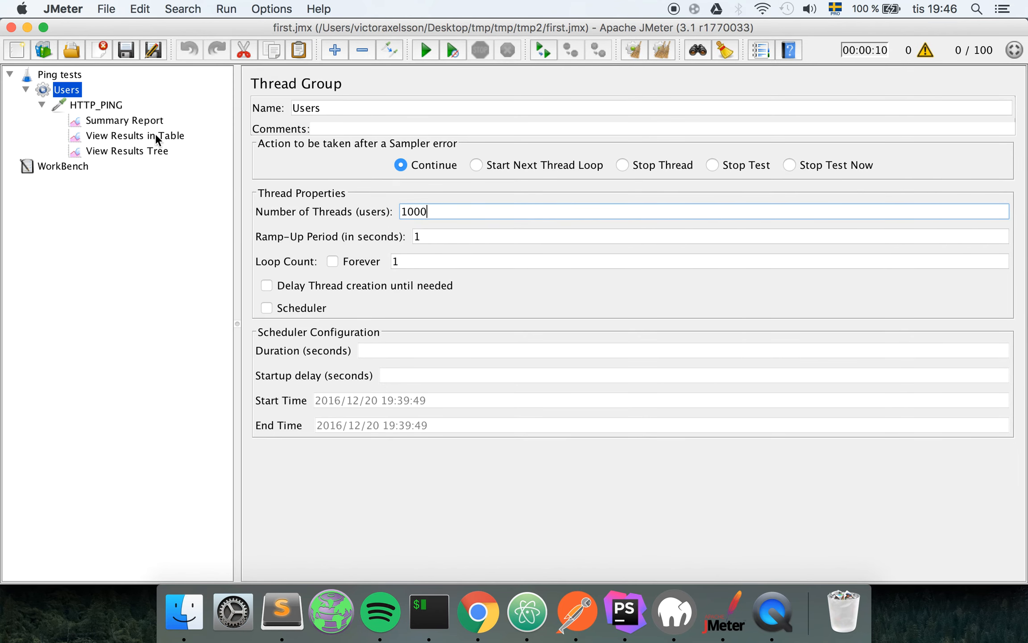
Collapse HTTP_PING in the test plan and add an HTTP Request sampler to the Users thread group.
click(87, 103)
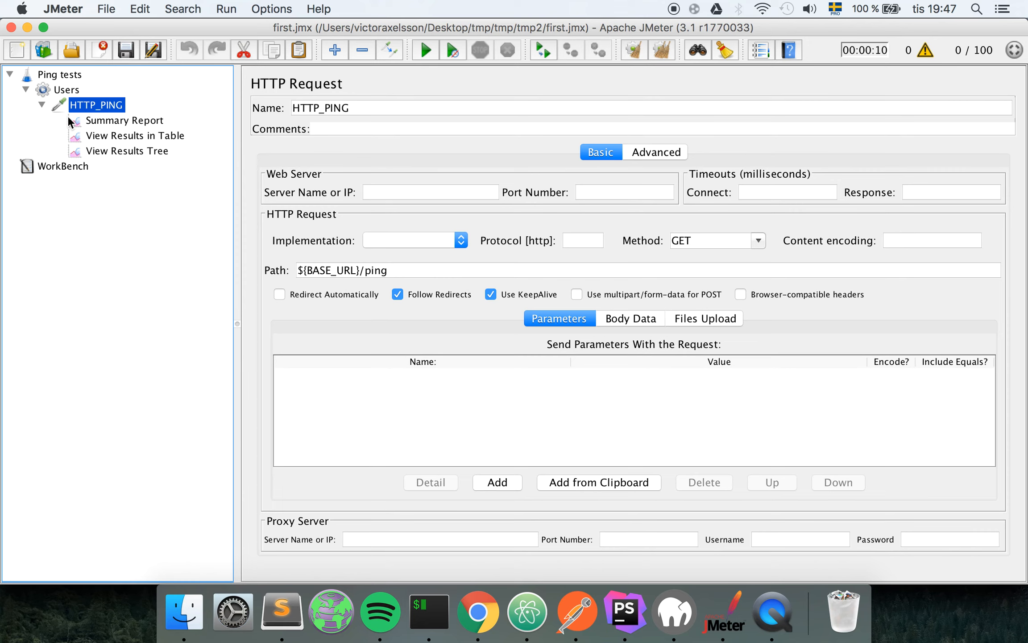
click(42, 105)
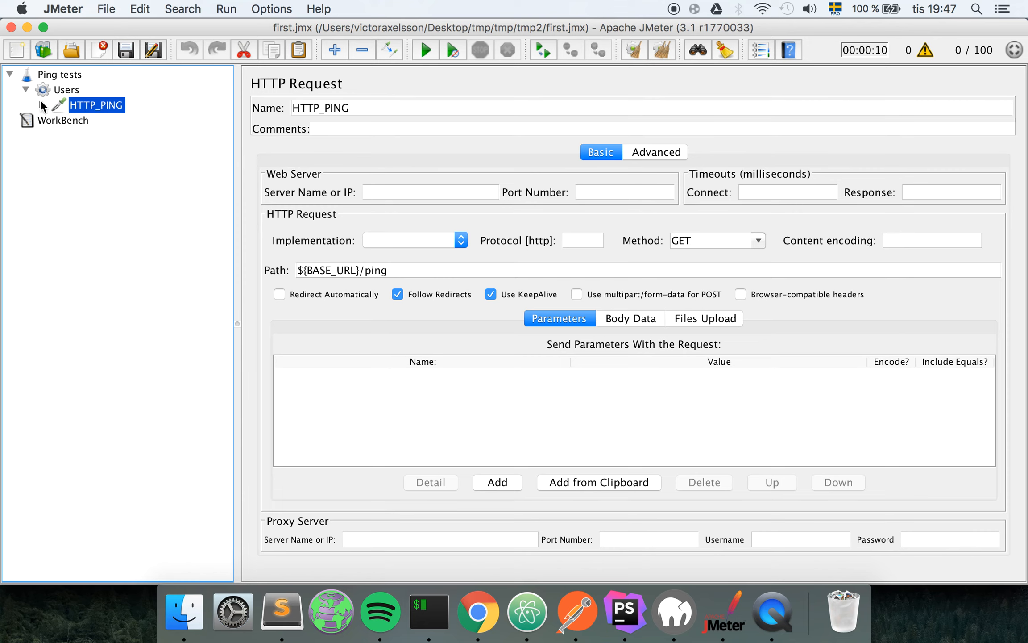
click(67, 89)
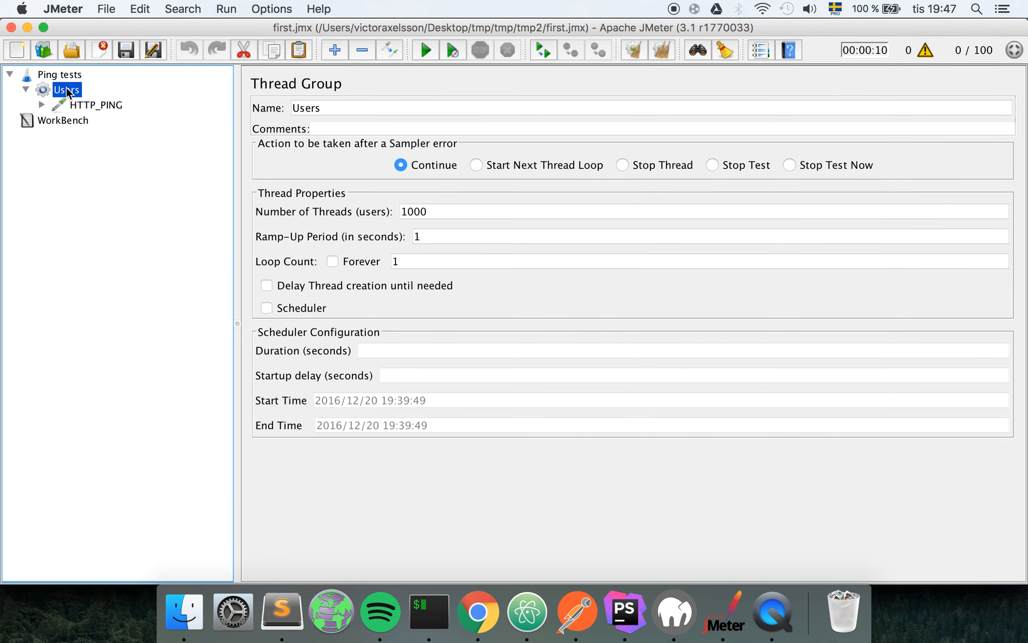
right_click(66, 86)
mouse_move(188, 100)
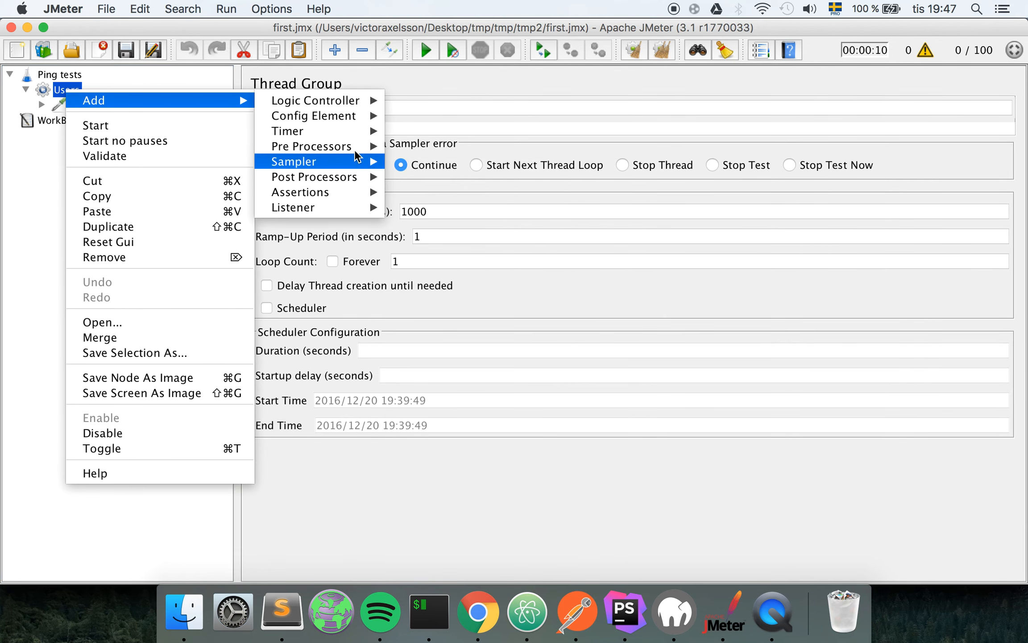
mouse_move(345, 166)
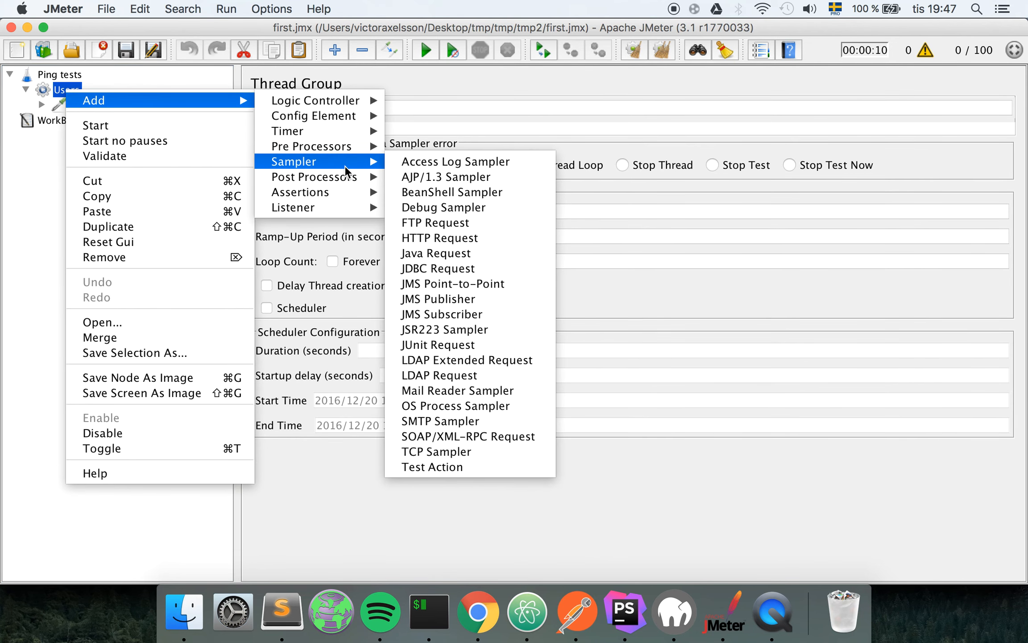
click(498, 236)
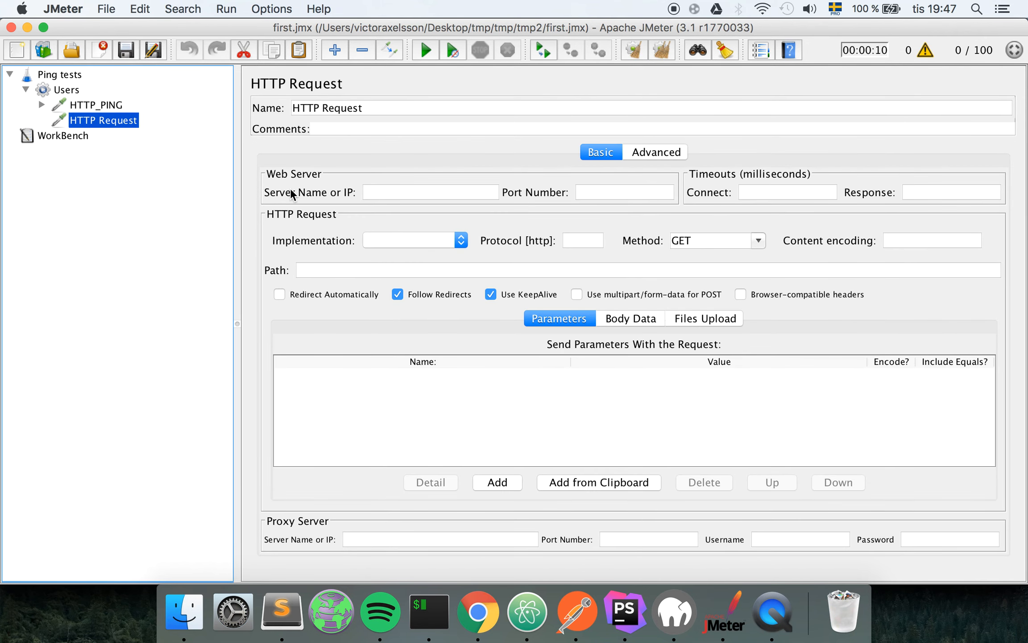
Name the new sampler HTTP_Version and begin its path with $.
double_click(362, 106)
key(BackSpace)
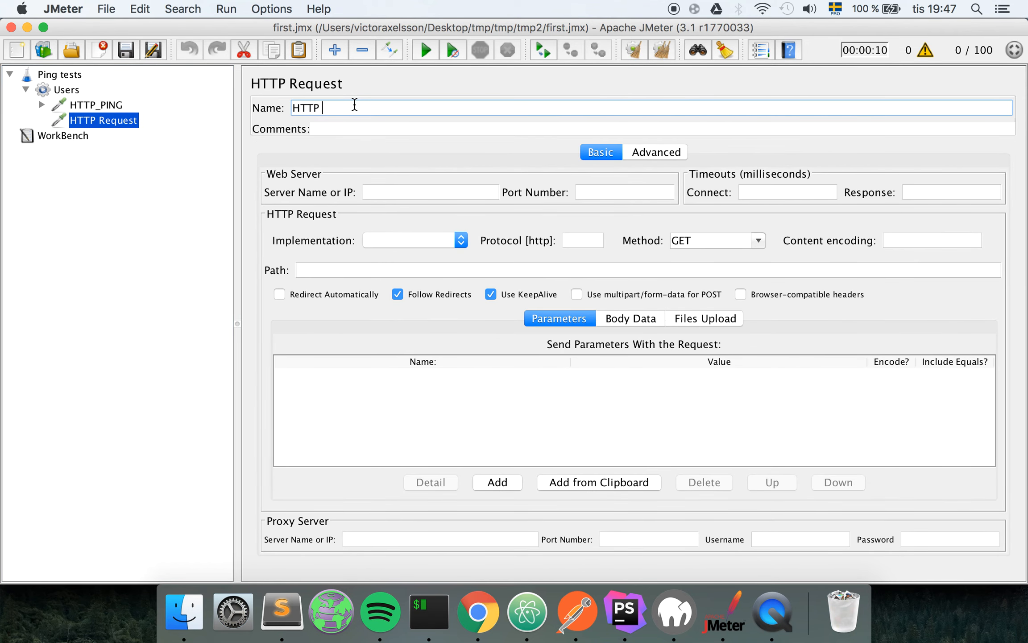
text(_Version)
click(341, 269)
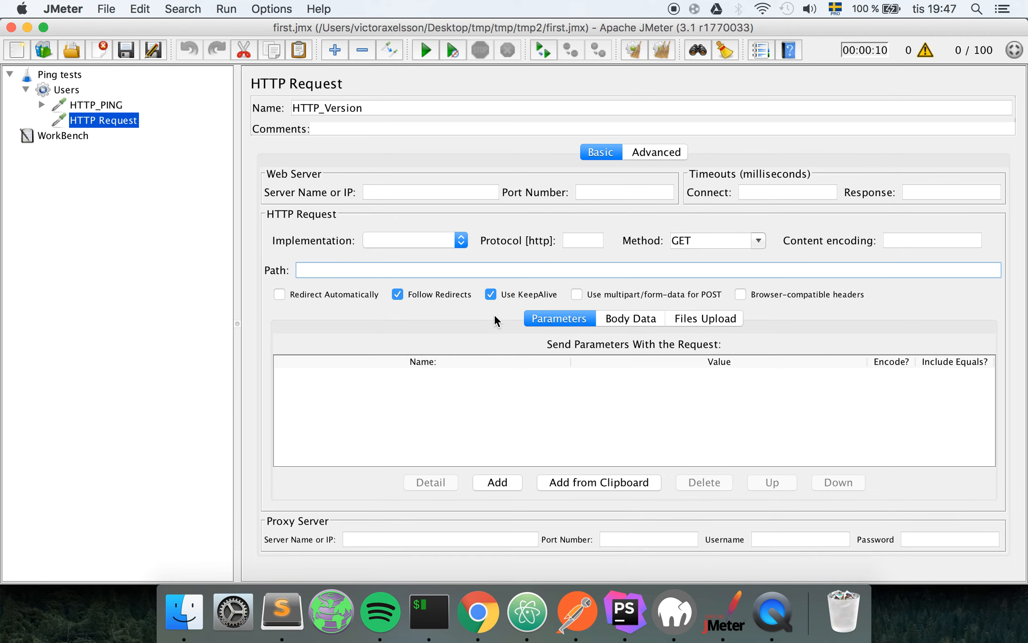
text(/)
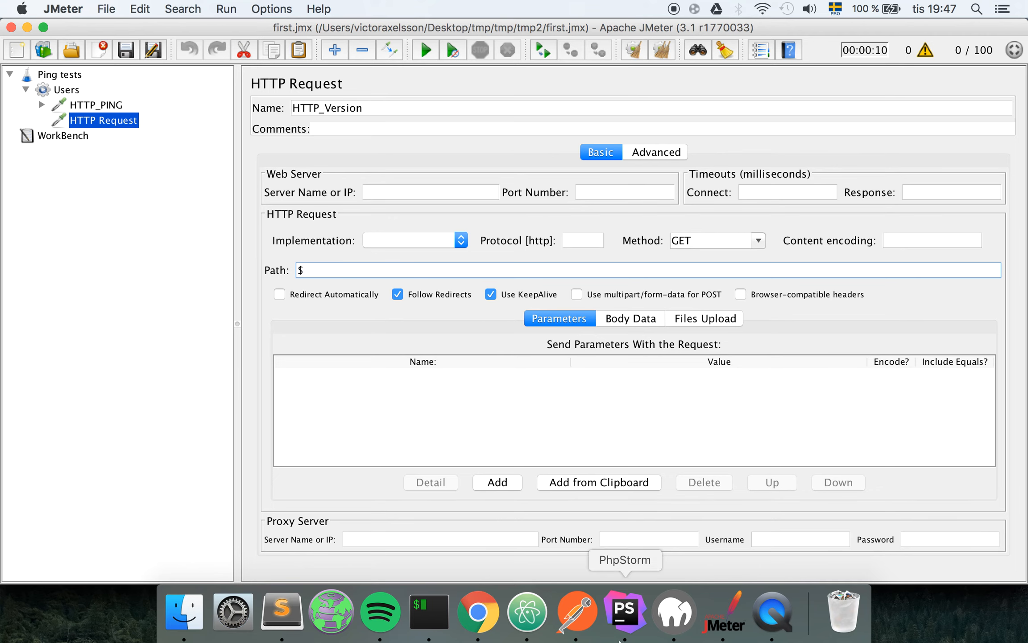
click(576, 611)
click(436, 136)
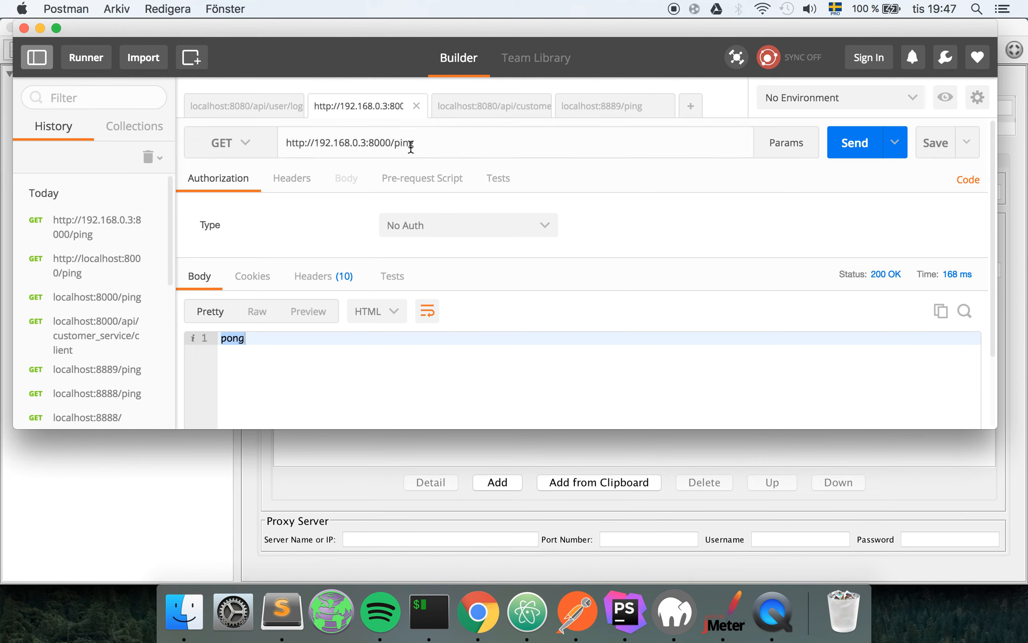
key(shift+Left)
key(shift+Left)
key(shift+Left)
key(shift+Left)
key(BackSpace)
text(version)
key(Return)
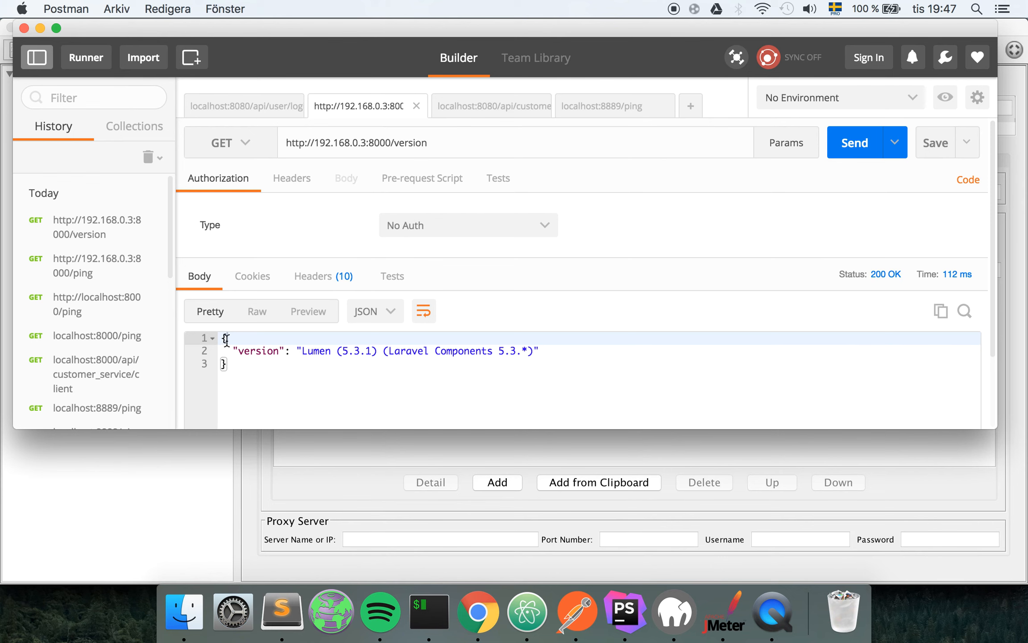
Switch back to JMeter and complete the HTTP_Version request's path as ${BASE_URL}/version.
drag(226, 351, 168, 440)
click(167, 440)
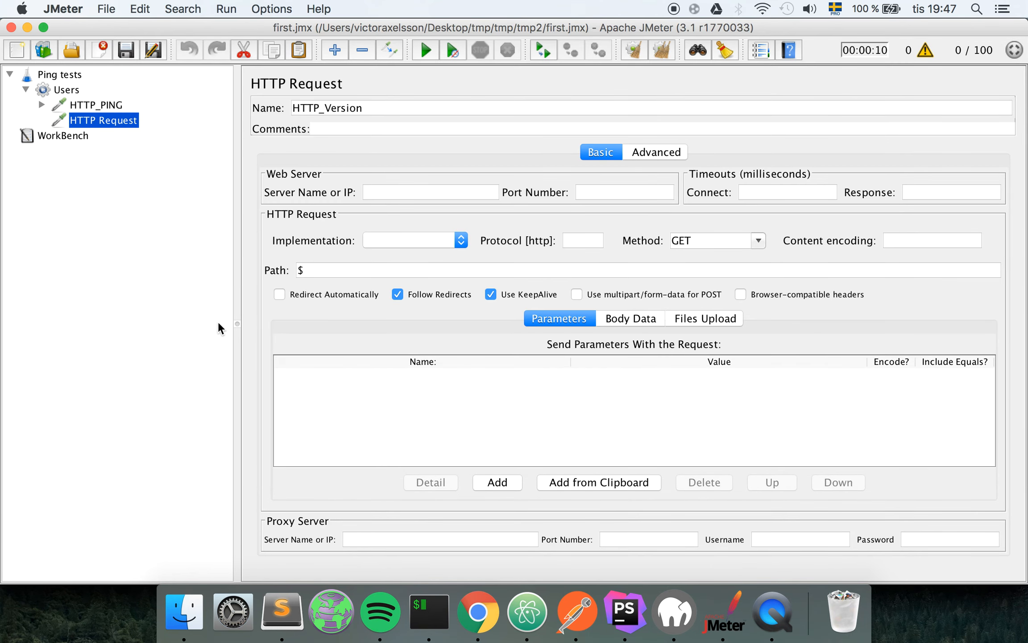
click(339, 270)
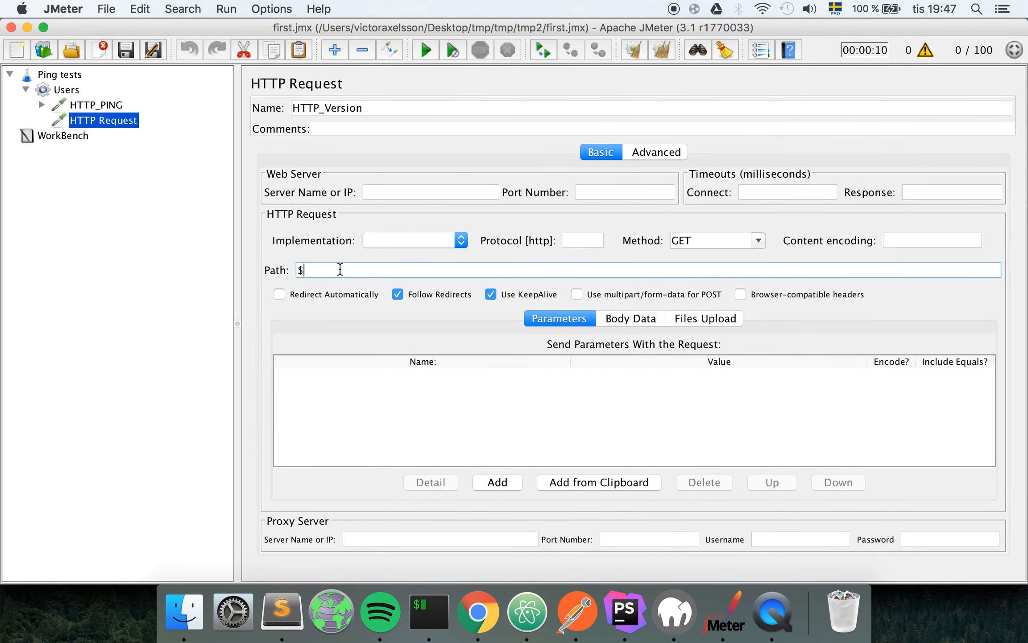
text({}BASE_RUL)
key(BackSpace)
key(BackSpace)
key(BackSpace)
text(URL)
click(500, 269)
text(/version)
Add a Summary Report listener to HTTP_Version and expand HTTP_PING to show its listeners.
right_click(103, 119)
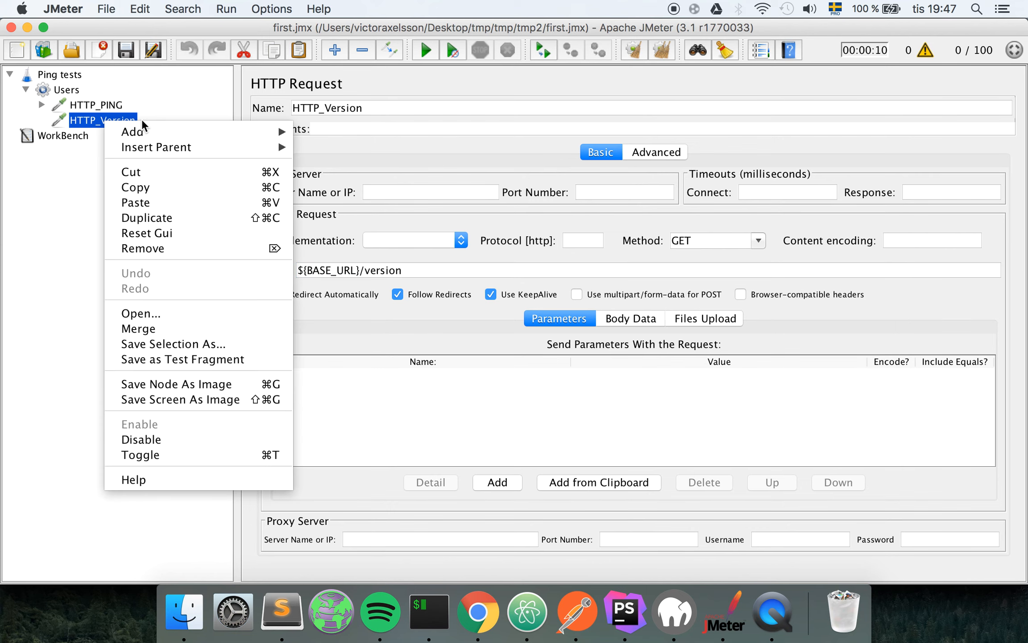
mouse_move(147, 132)
mouse_move(372, 207)
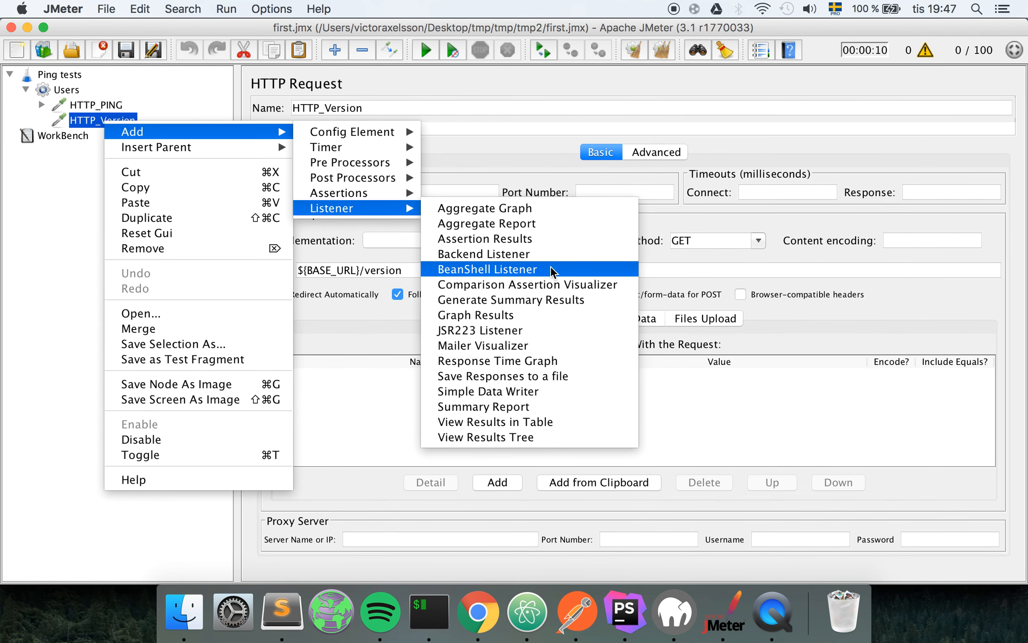
click(558, 408)
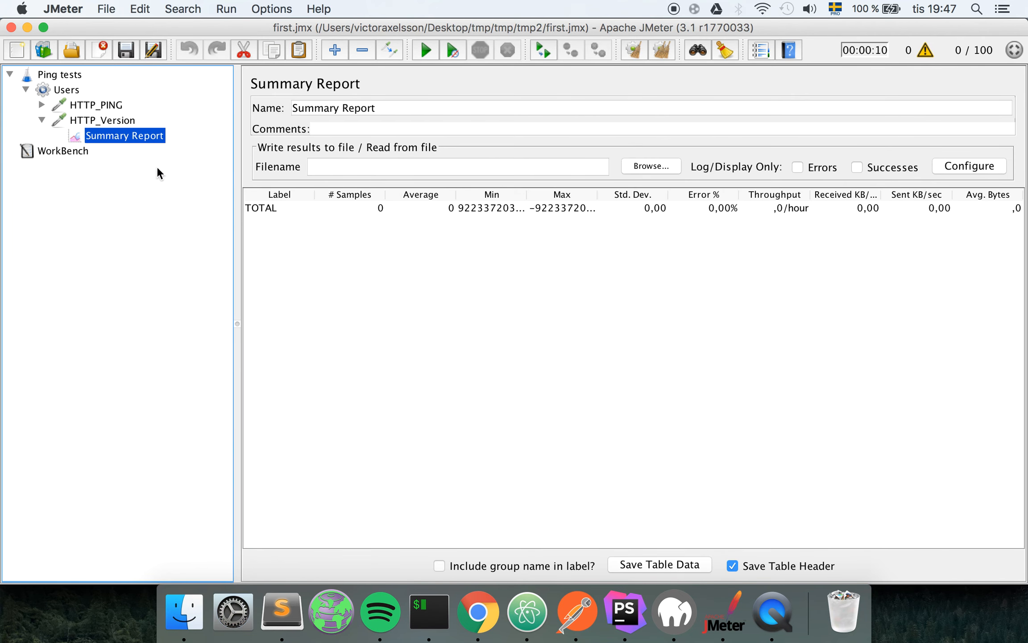
click(42, 104)
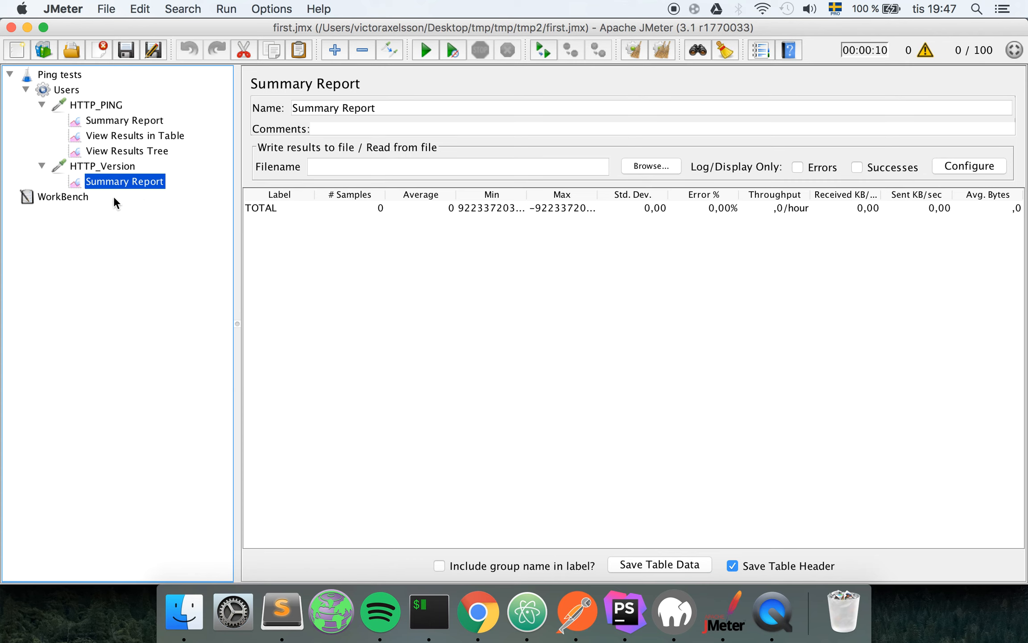
drag(383, 108, 305, 107)
click(480, 115)
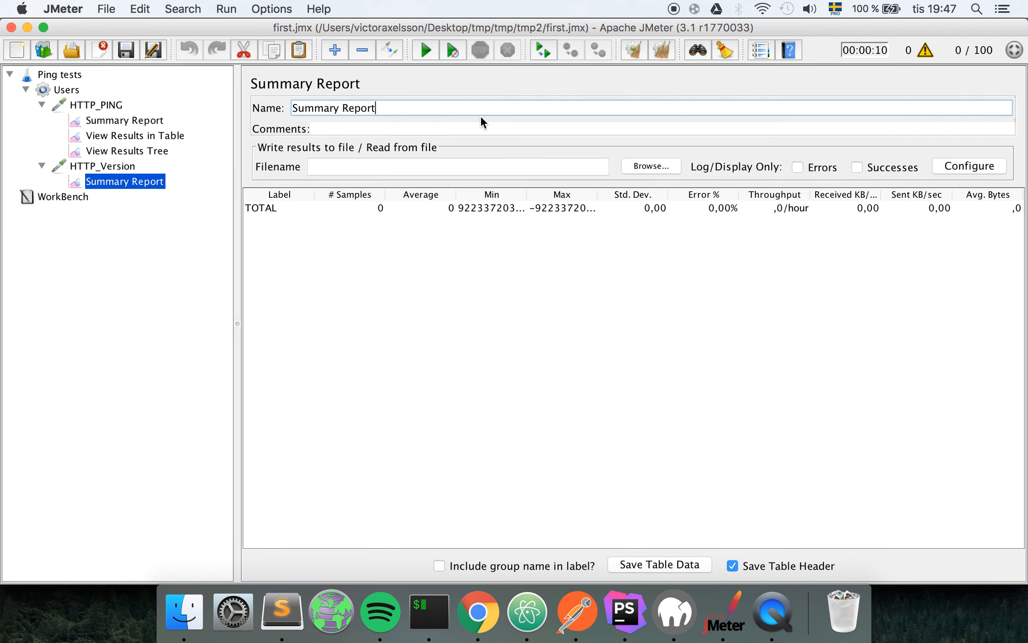
Clear all earlier results and start the test with HTTP_Version's Summary Report open.
click(129, 149)
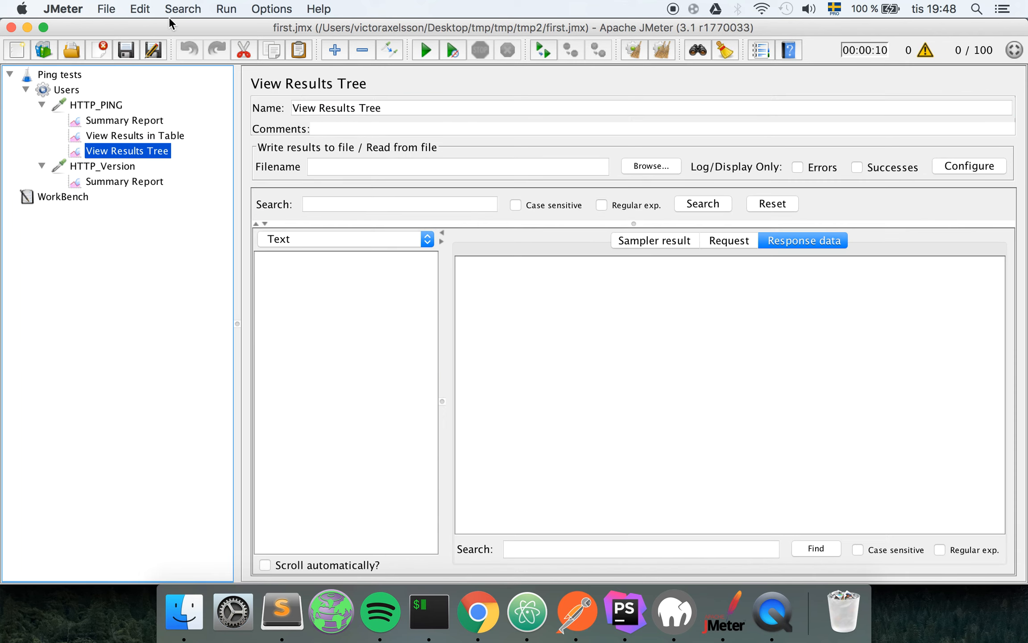
click(228, 8)
mouse_move(203, 8)
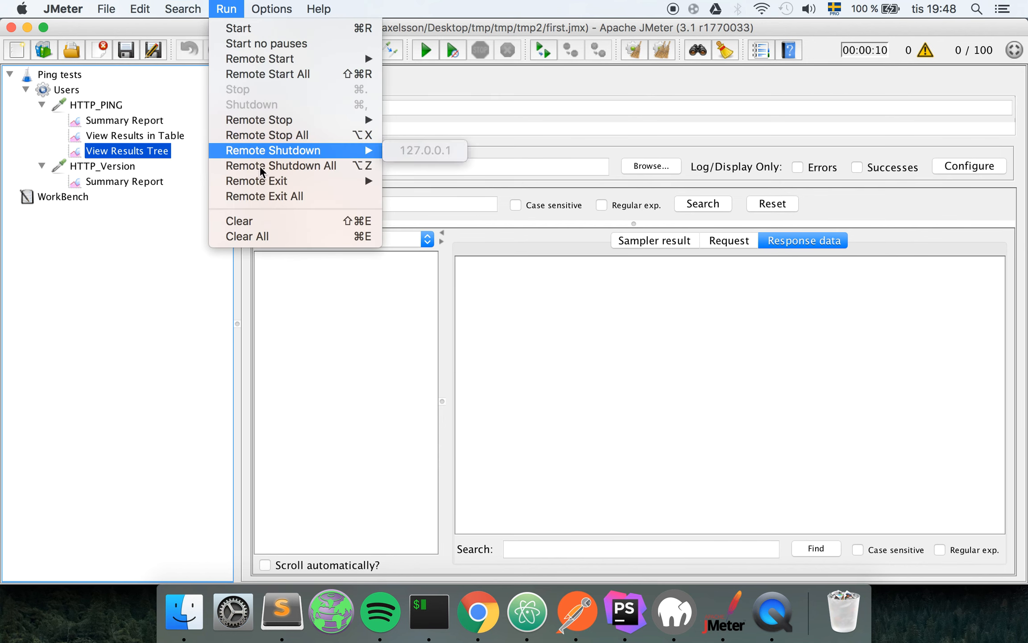
click(268, 237)
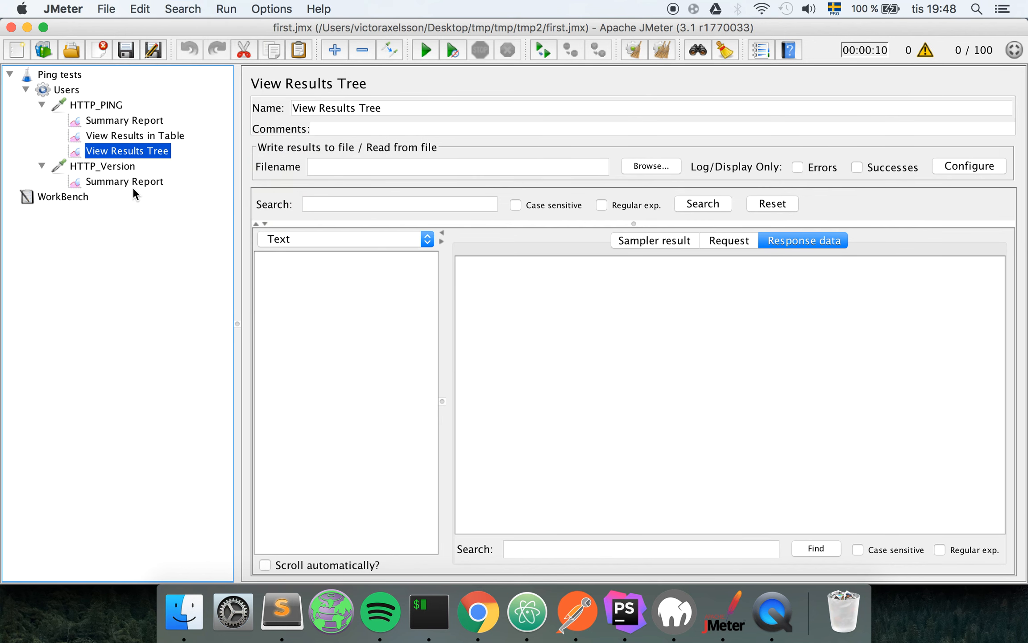
click(138, 182)
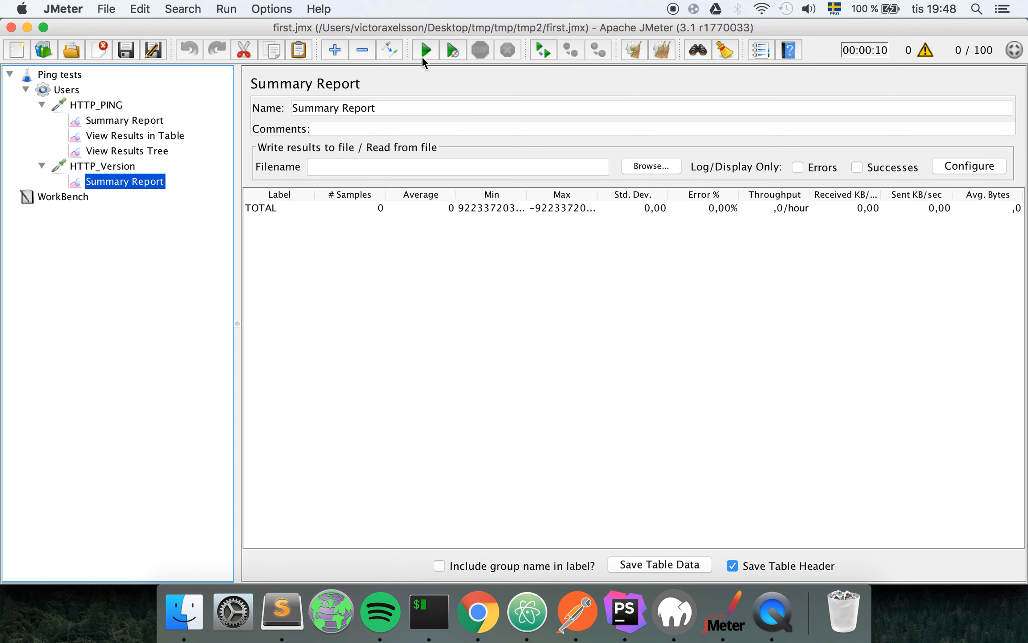
click(425, 50)
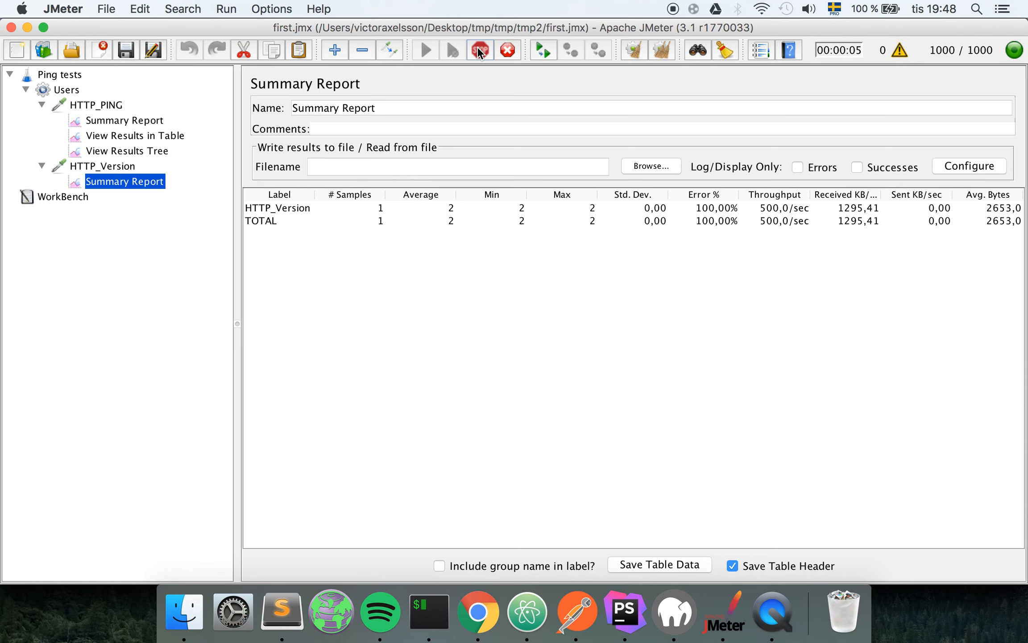
click(478, 49)
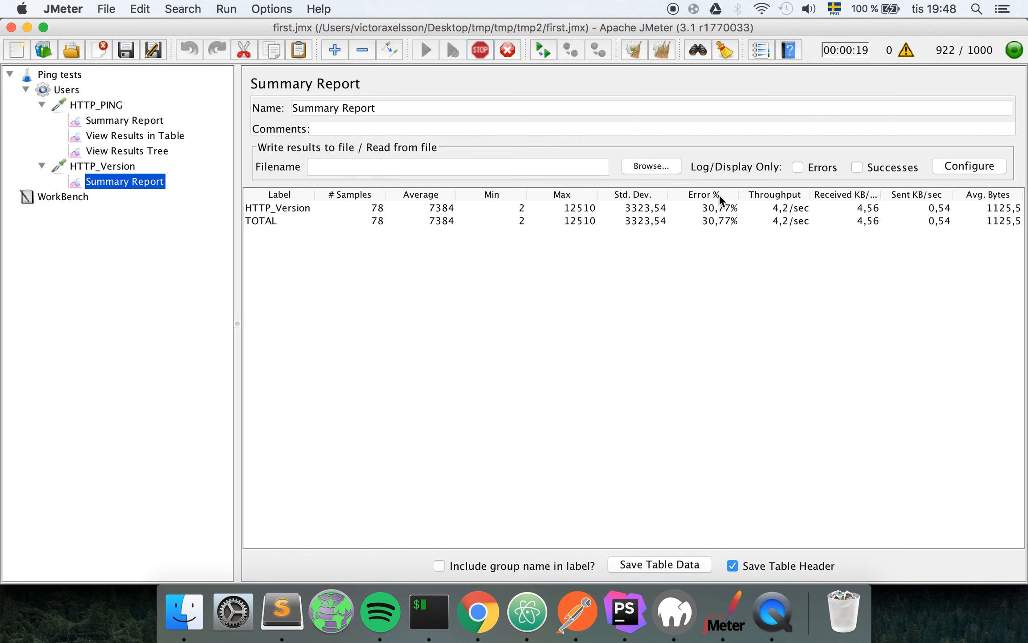
Look through the HTTP_PING samples in the View Results Tree and recheck HTTP_Version's Summary Report.
click(163, 150)
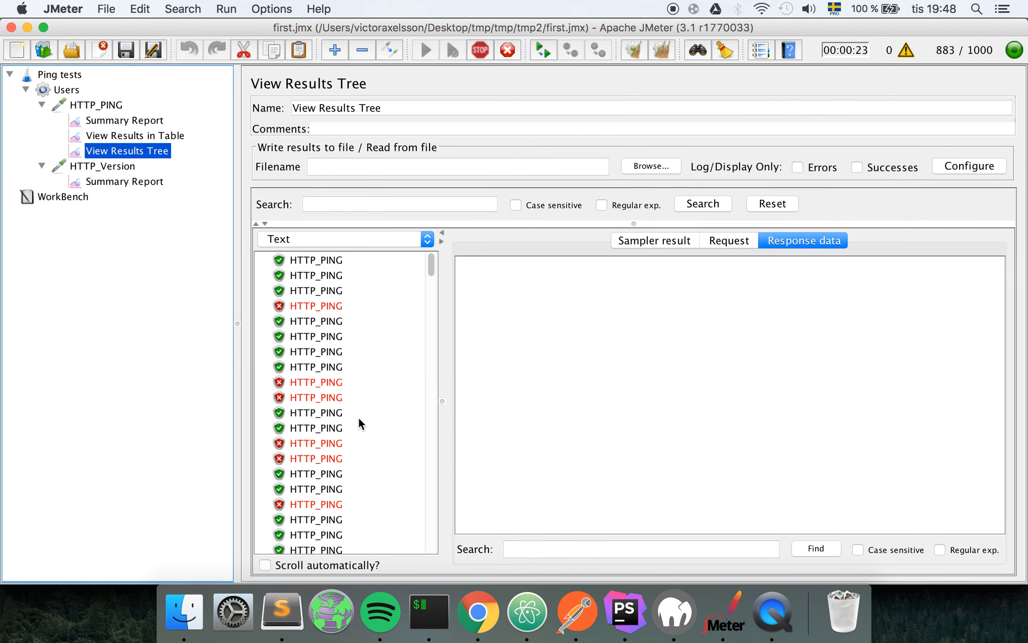
scroll(358, 416, down, 15)
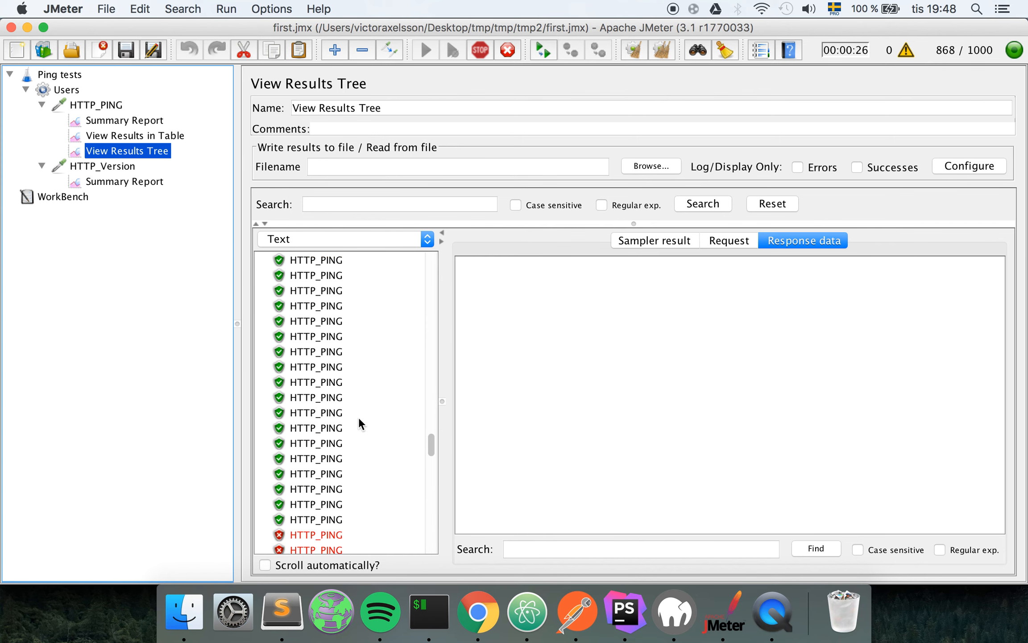
scroll(359, 417, up, 5)
click(108, 178)
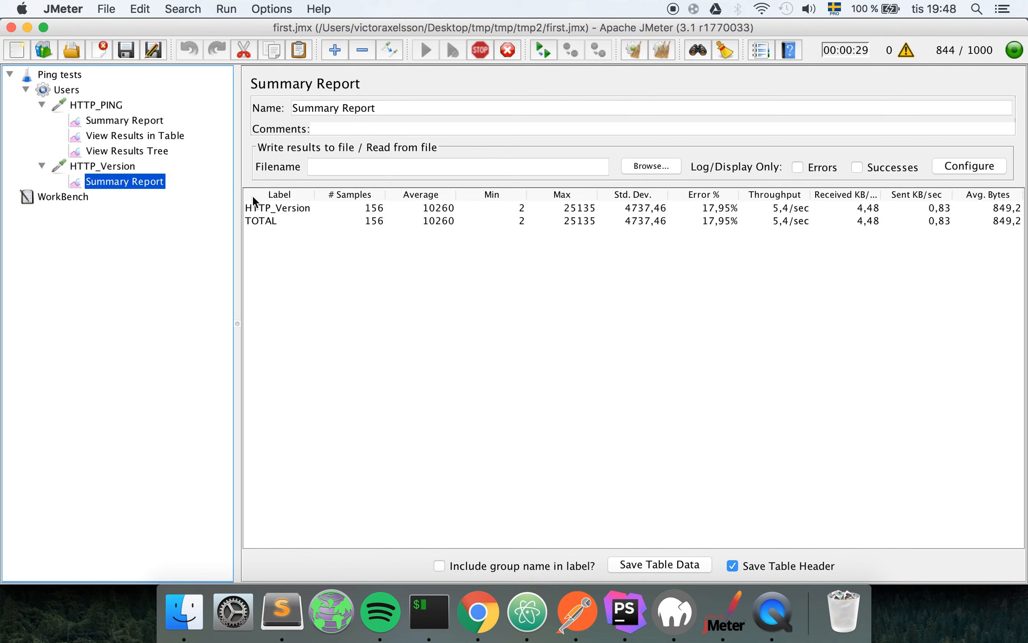
Move the HTTP_Version sampler above HTTP_PING in the Users thread group and collapse HTTP_PING.
click(84, 103)
click(96, 167)
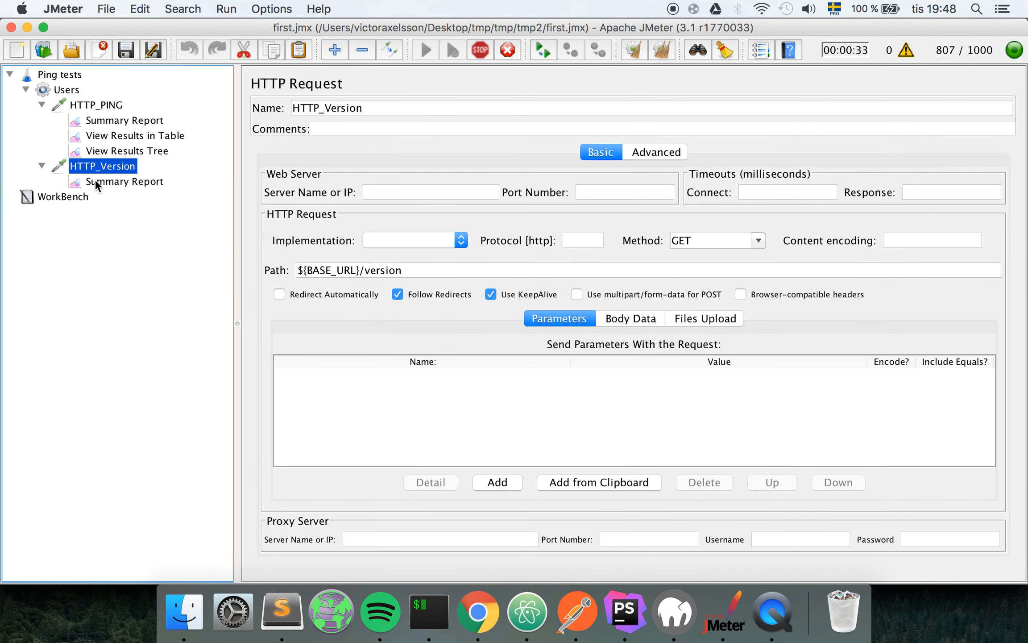
click(86, 104)
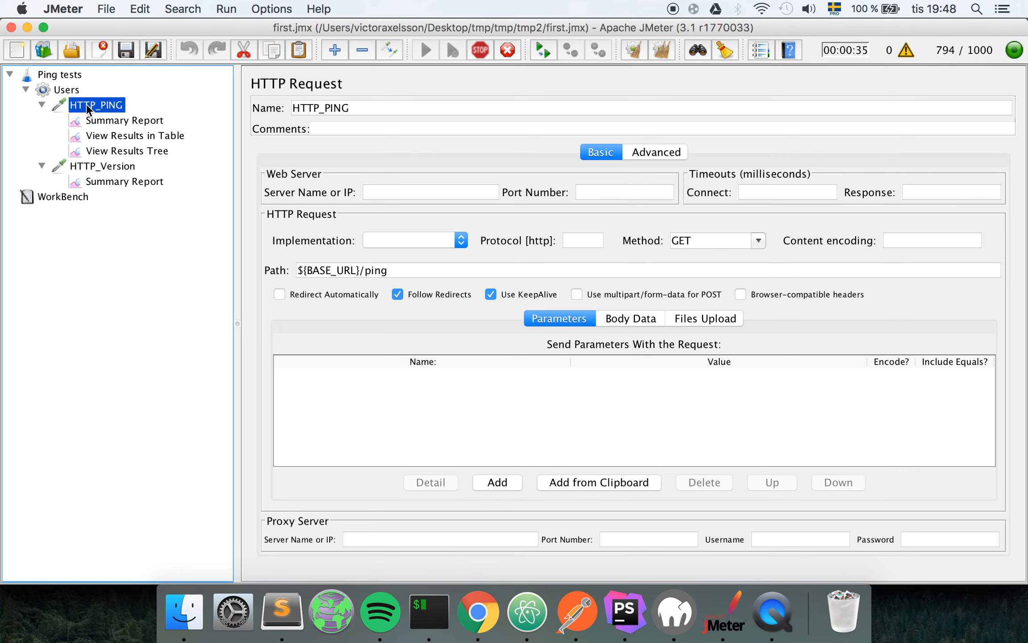
click(66, 165)
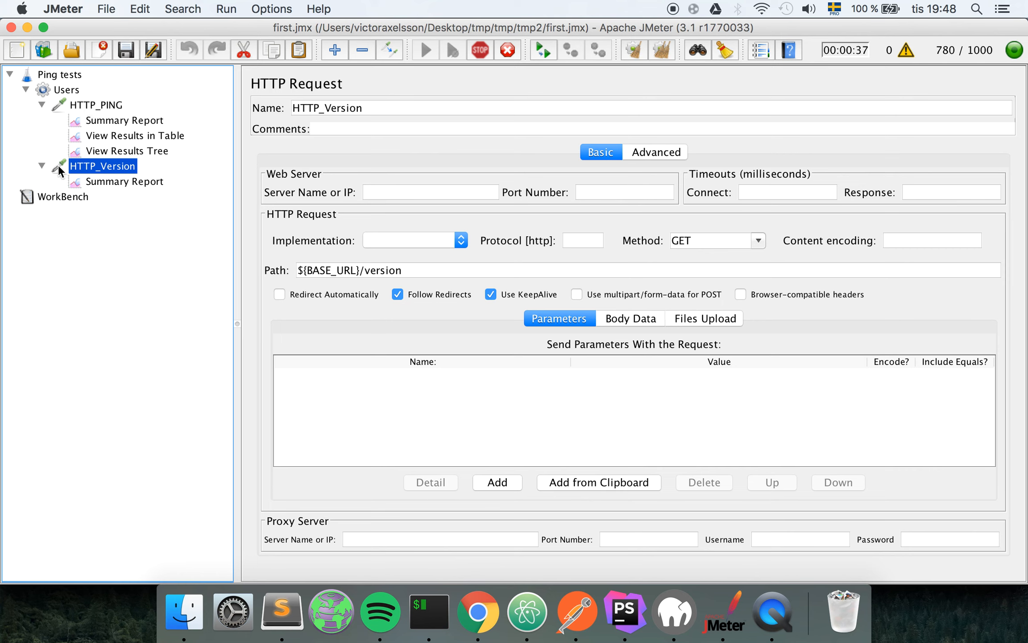
drag(58, 164, 67, 98)
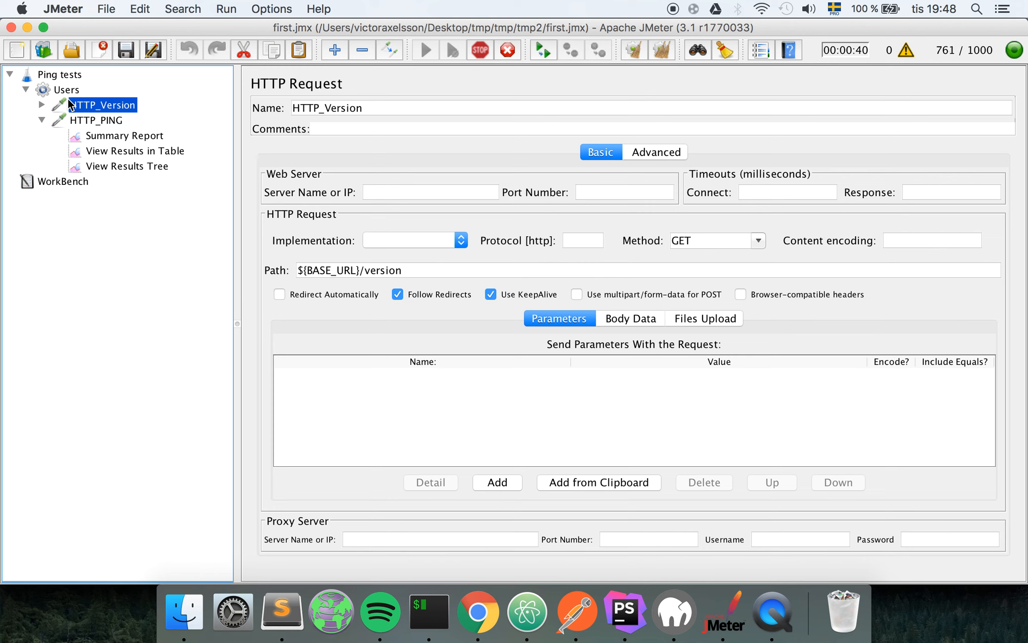
click(41, 119)
click(98, 120)
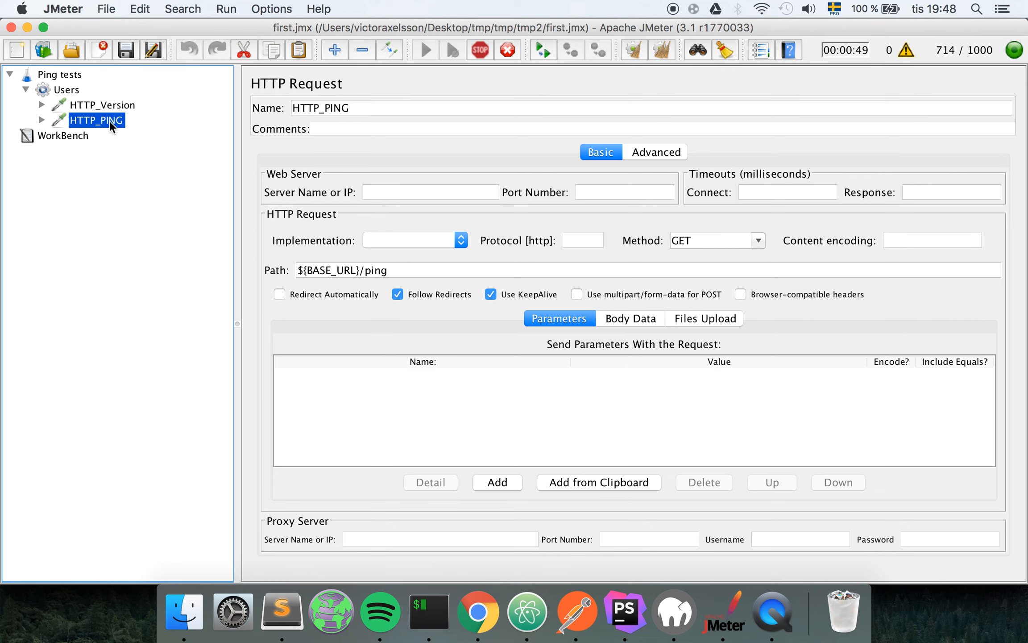
Review the Users thread group and its reordered samplers, and examine the average and error rate in HTTP_Version's Summary Report.
click(26, 89)
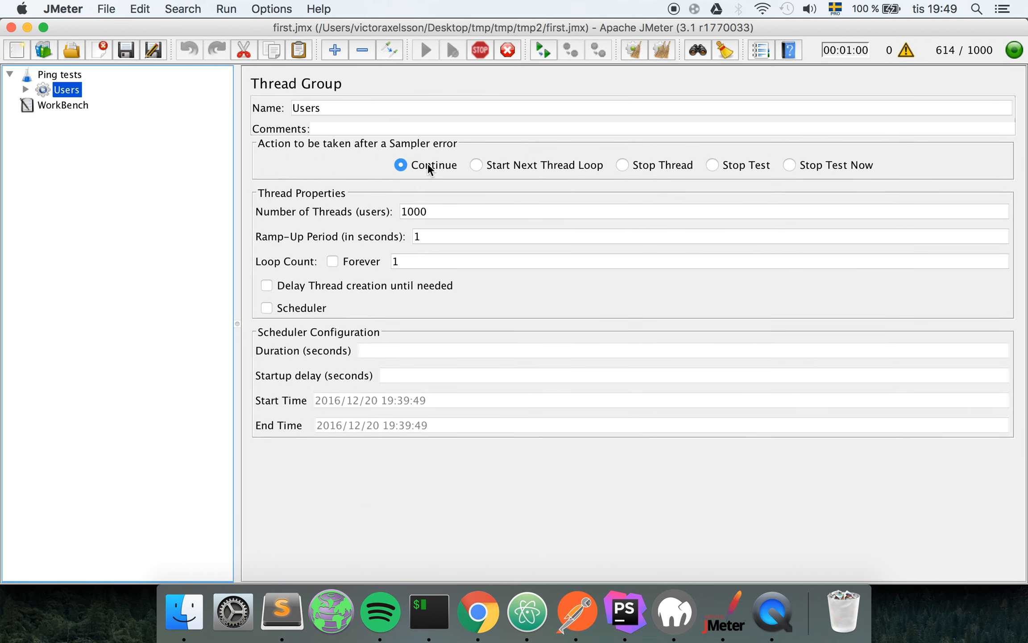
click(26, 89)
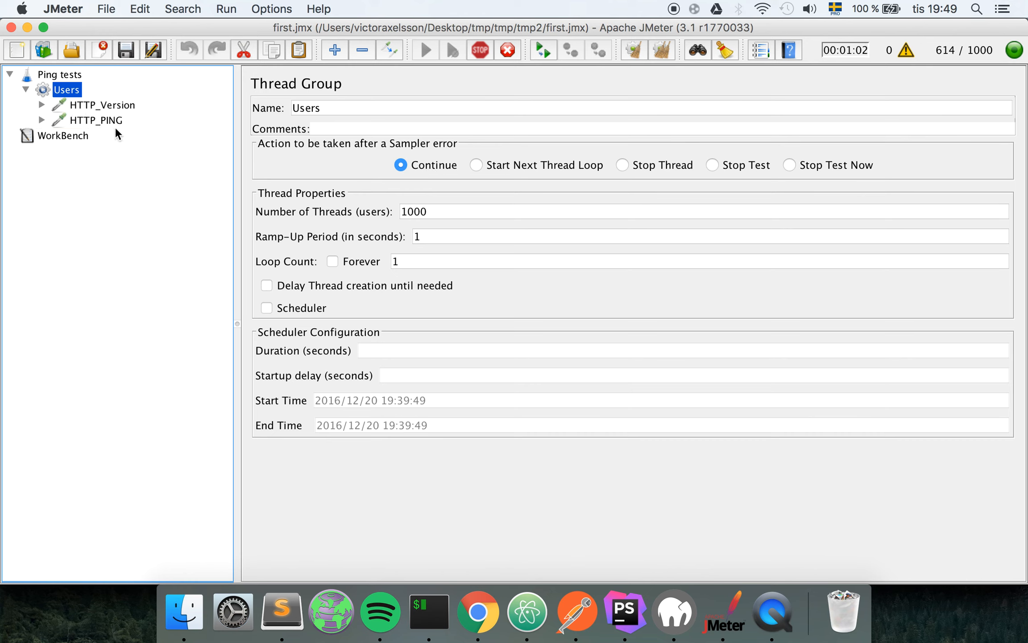
click(41, 104)
click(40, 134)
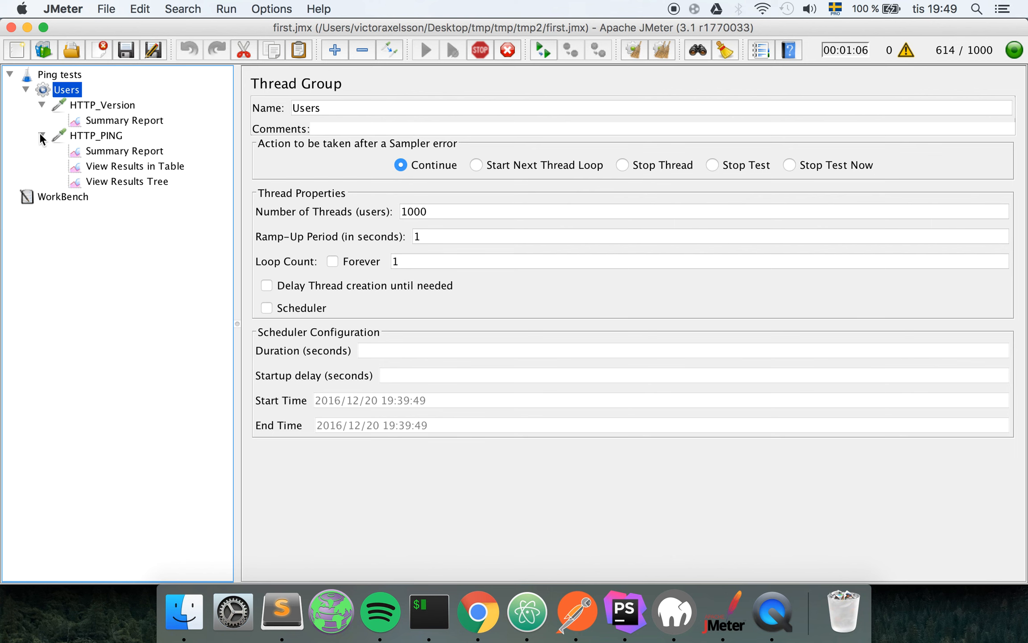
click(85, 104)
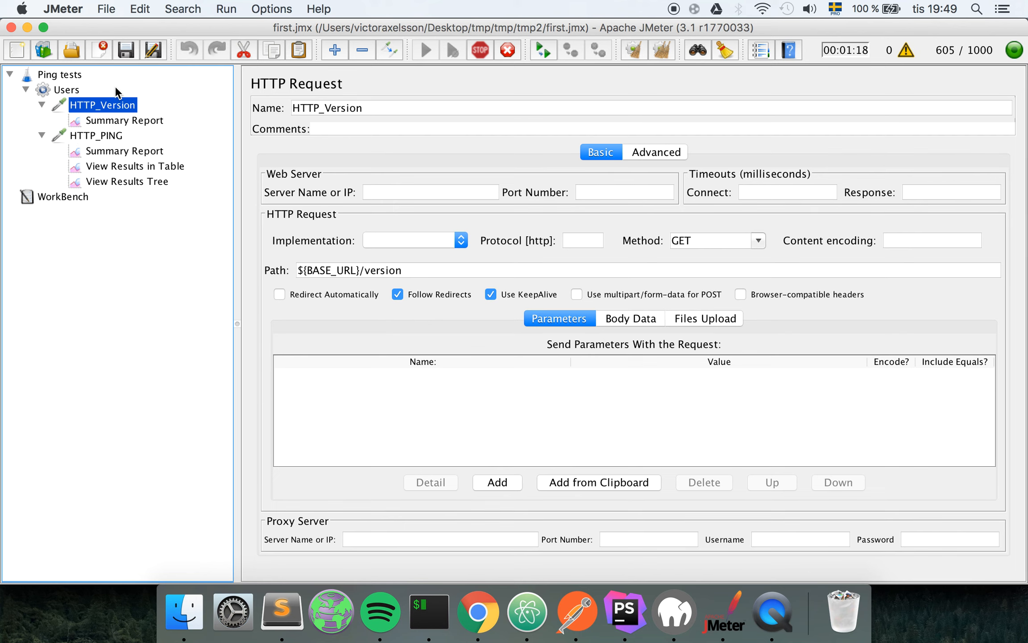
click(106, 118)
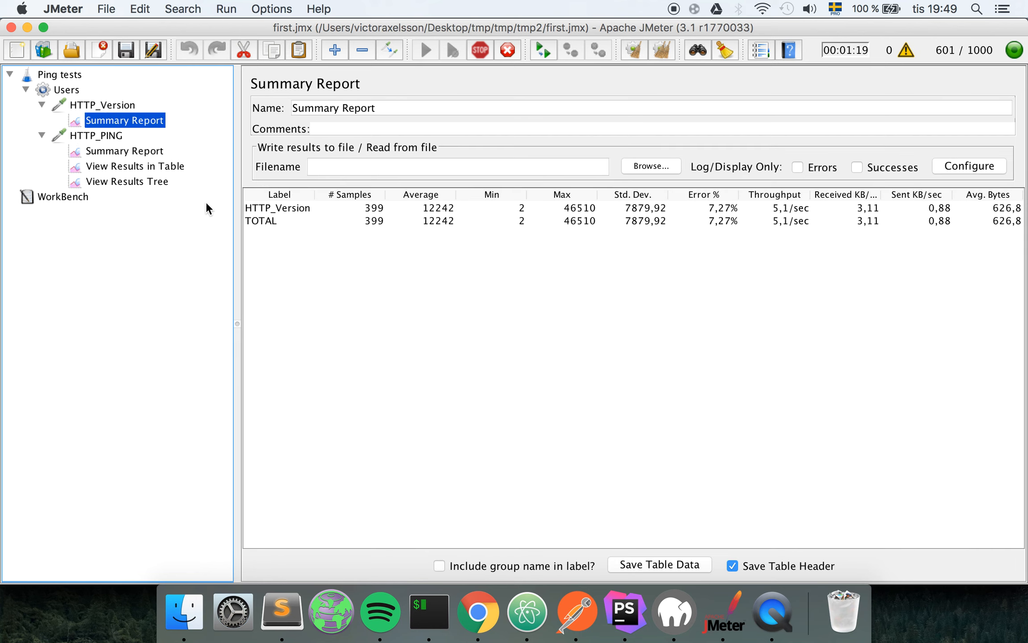
click(468, 215)
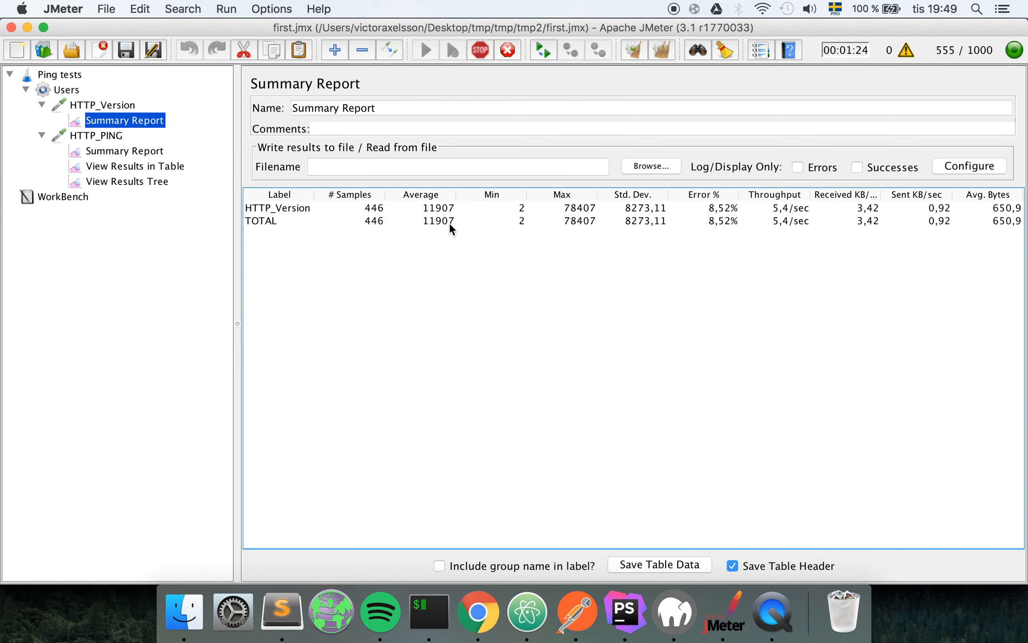
Stop the running test and move the Stopping Test dialog aside.
click(478, 48)
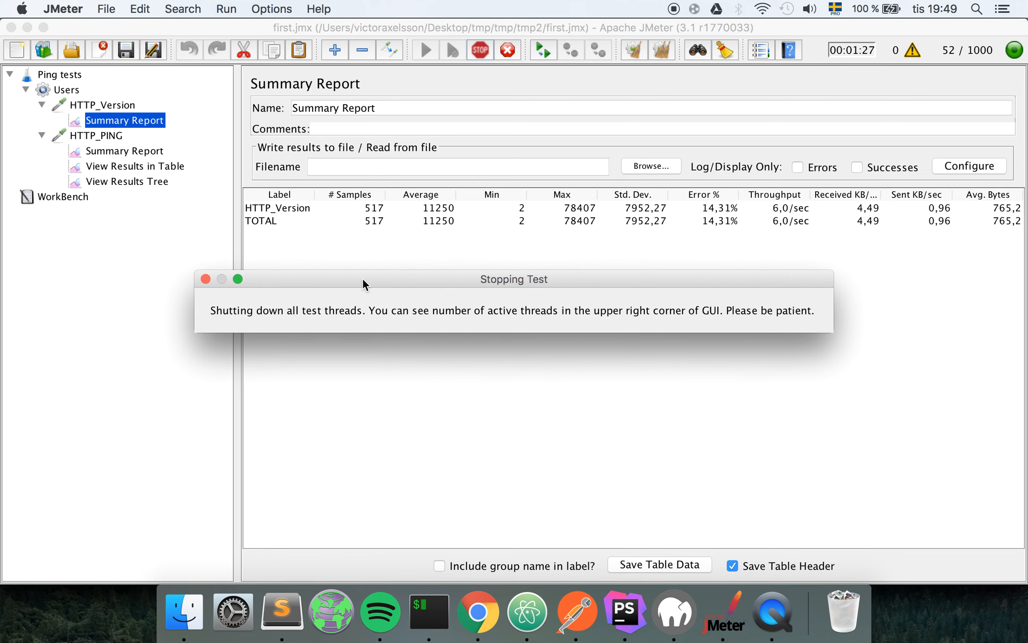
drag(394, 281, 512, 244)
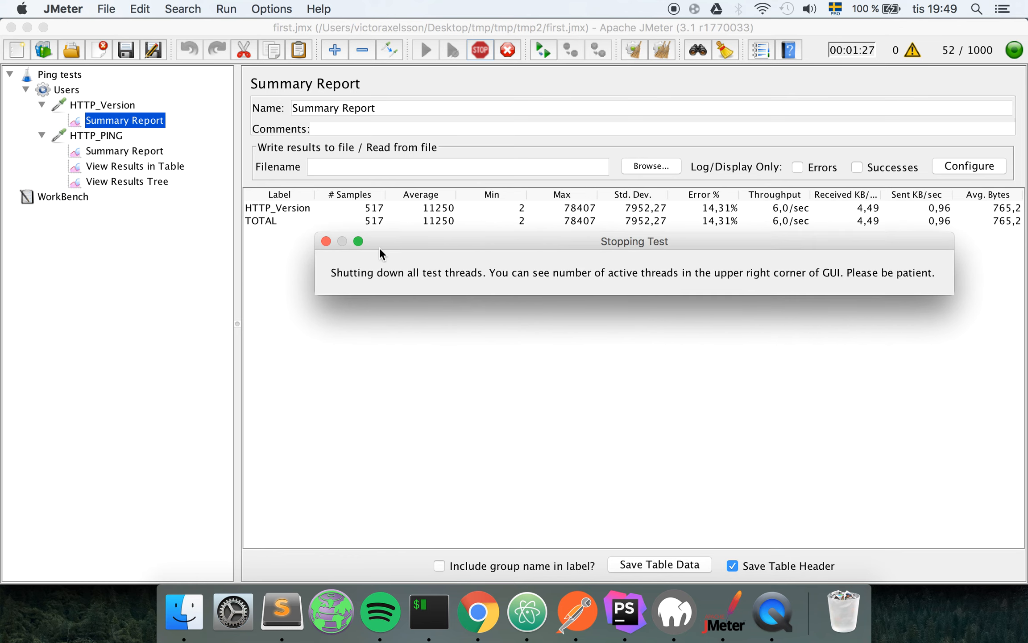